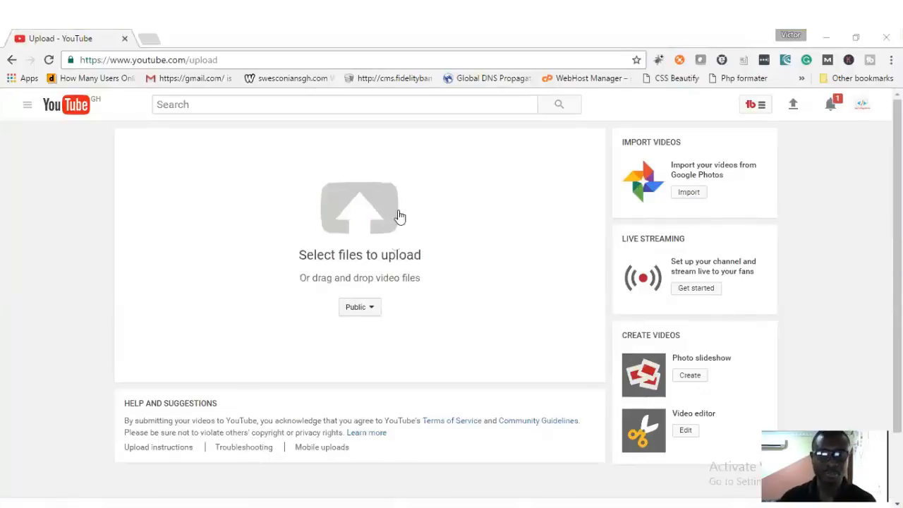
- Upload "how to overcome the spirit of quitting.mp4" from its folder inside the blog's video production folder to YouTube
{"action": "mouse_move", "coordinate": [212, 505]}
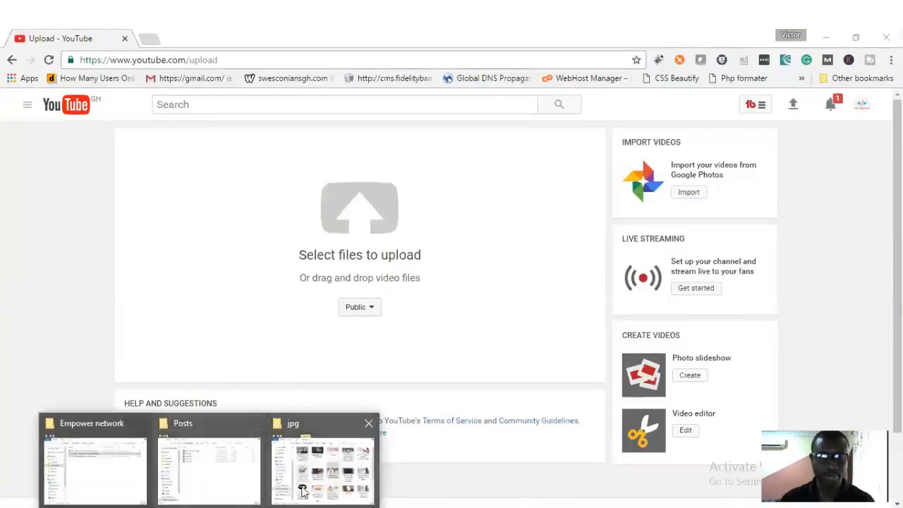
{"action": "left_click", "coordinate": [325, 465]}
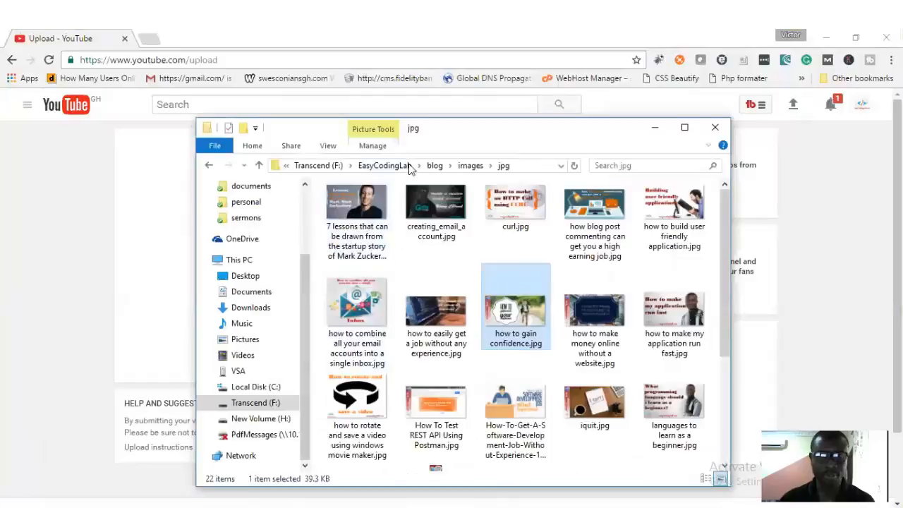
{"action": "left_click", "coordinate": [435, 166]}
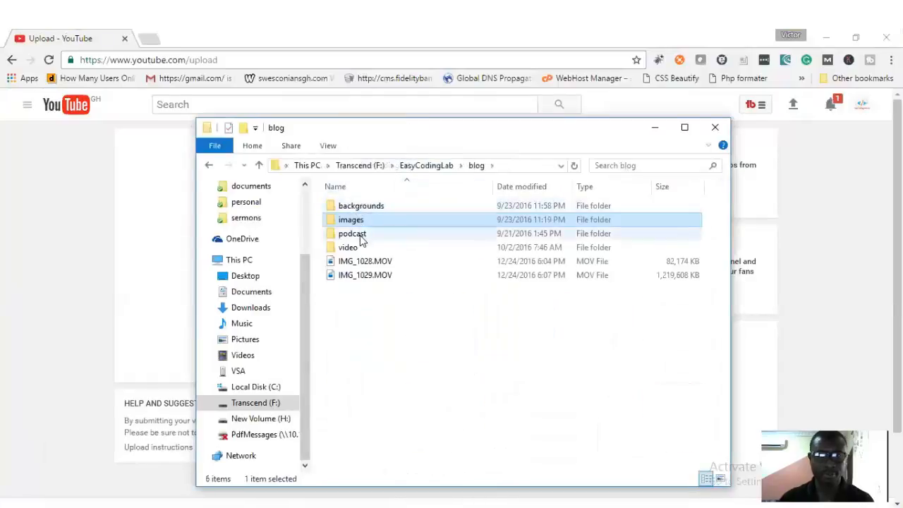
{"action": "double_click", "coordinate": [353, 247]}
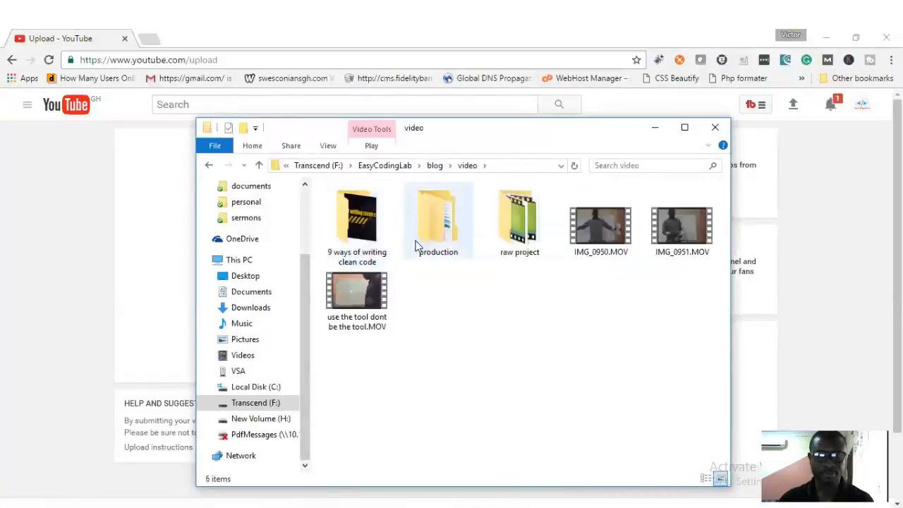
{"action": "double_click", "coordinate": [440, 230]}
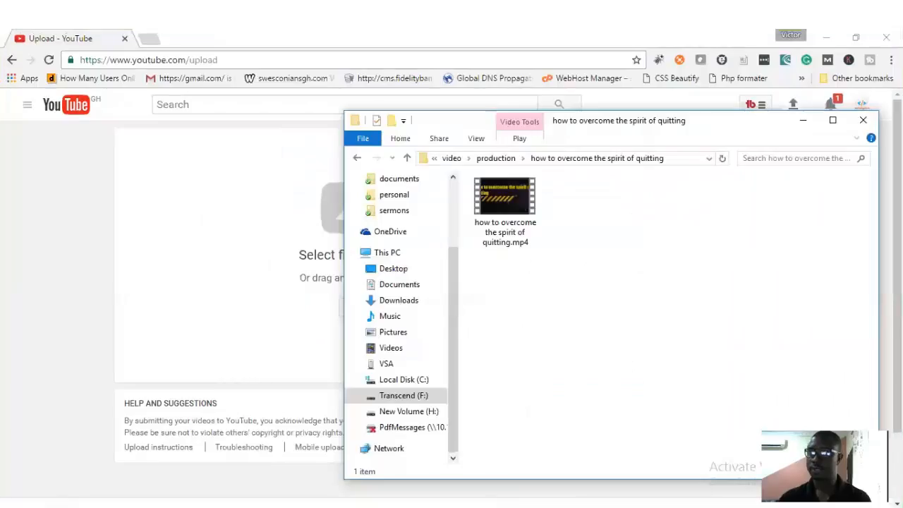
{"action": "left_click_drag", "start_coordinate": [498, 215], "coordinate": [188, 256]}
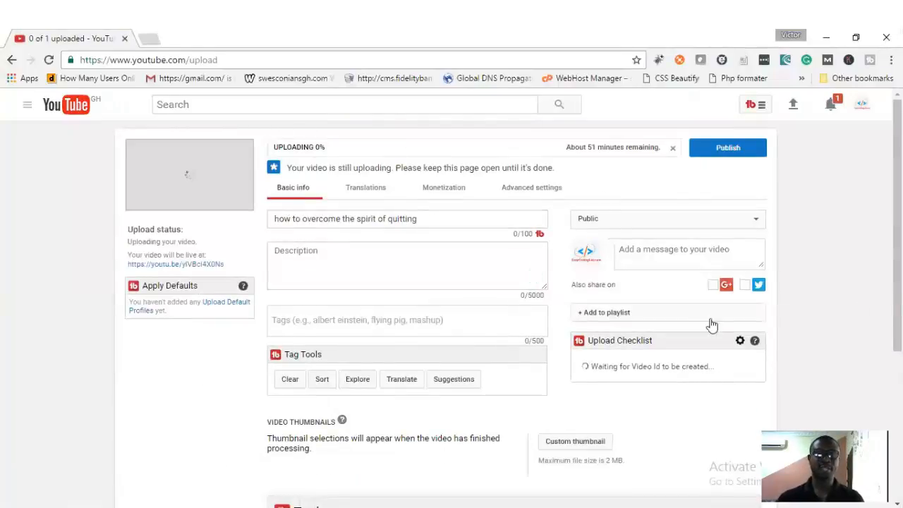
- Clear the uploaded video's title, leaving it ready for new text
{"action": "left_click", "coordinate": [525, 282]}
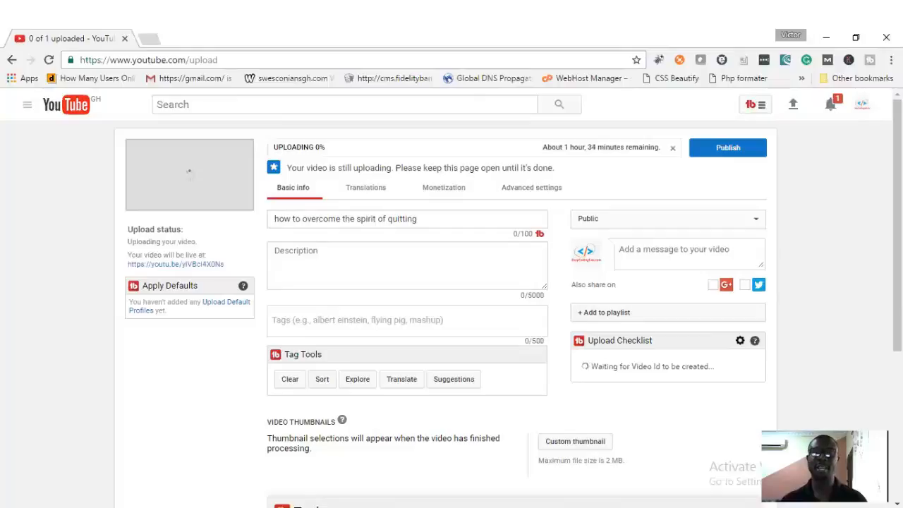
{"action": "key", "text": "ctrl+a"}
{"action": "key", "text": "BackSpace"}
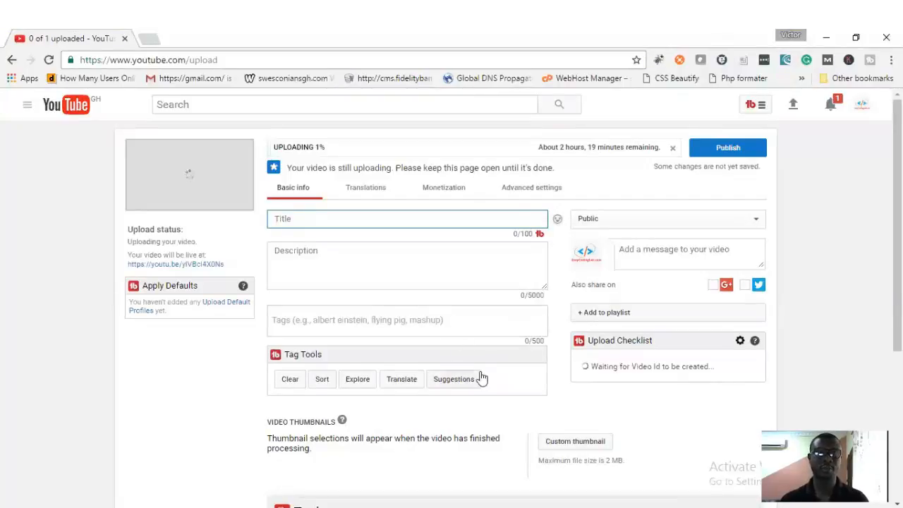
{"action": "left_click", "coordinate": [443, 221]}
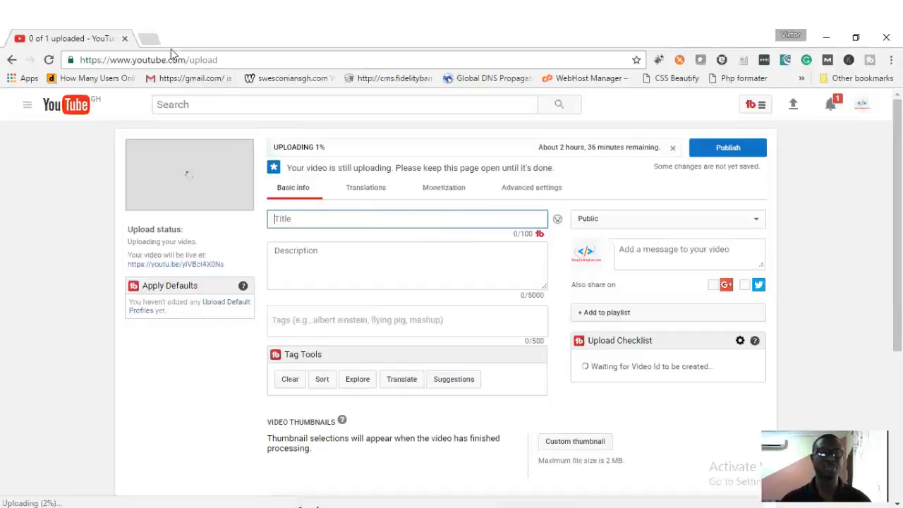
- Search Google for "how to gain confidence" in a new browser tab
{"action": "left_click", "coordinate": [147, 41]}
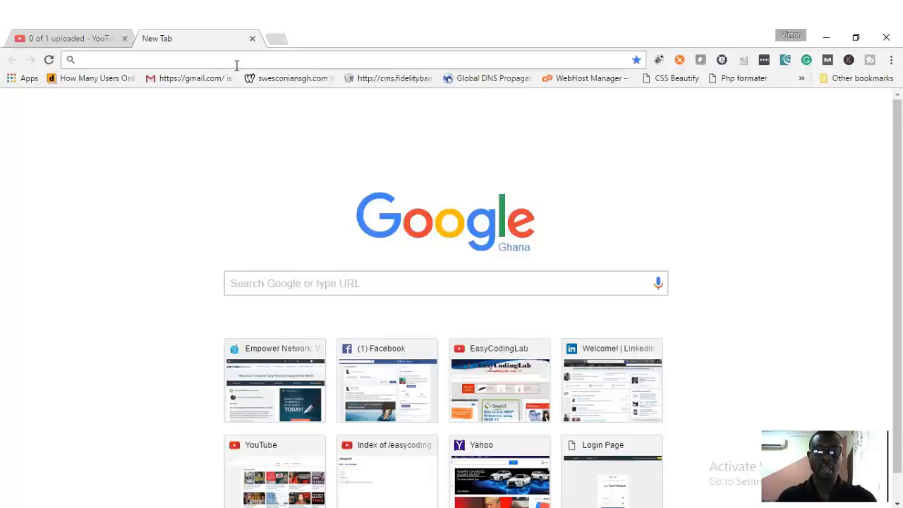
{"action": "type", "text": "hoe"}
{"action": "key", "text": "BackSpace"}
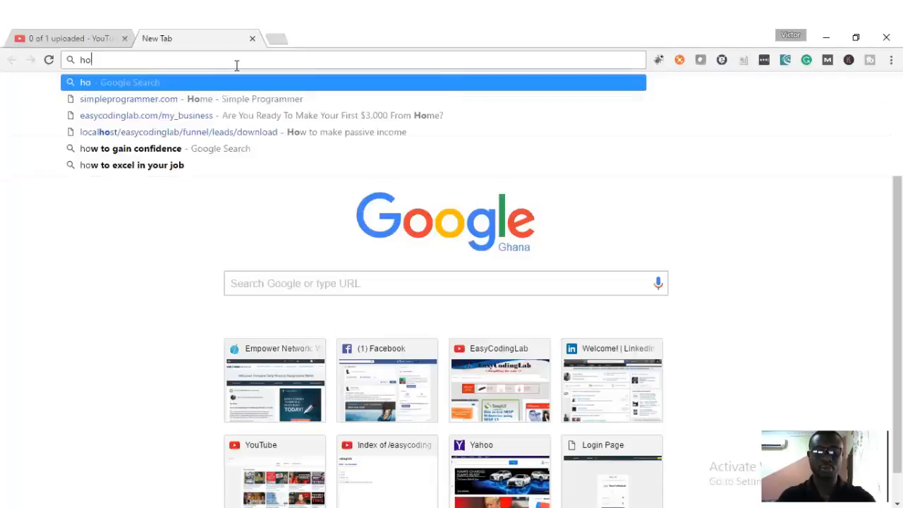
{"action": "type", "text": "w to "}
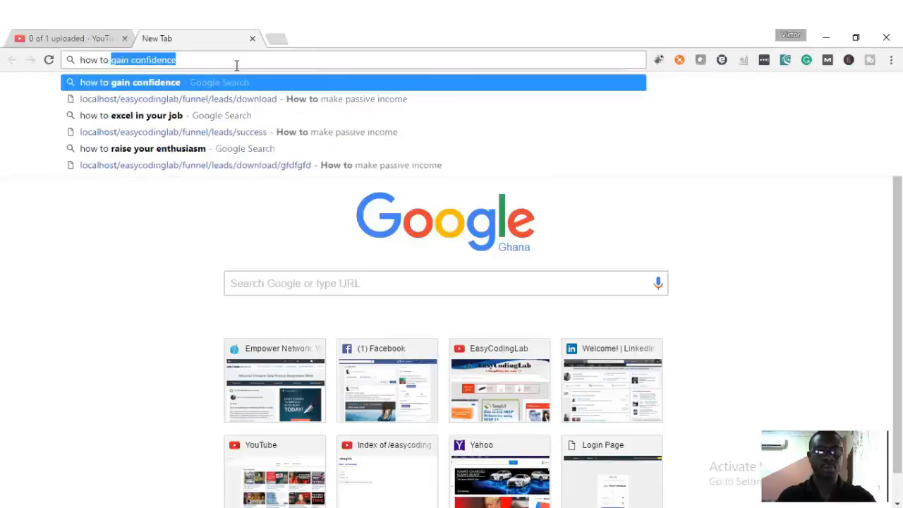
{"action": "type", "text": "gain"}
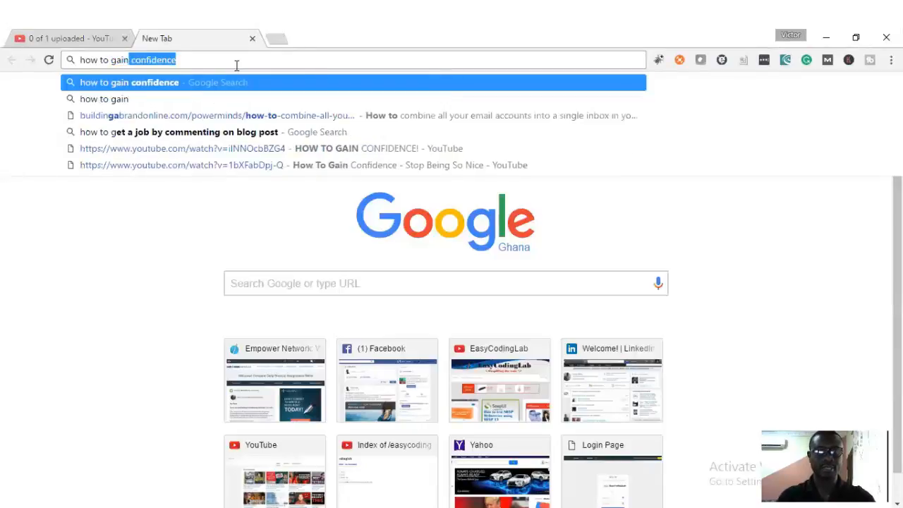
{"action": "key", "text": "Right"}
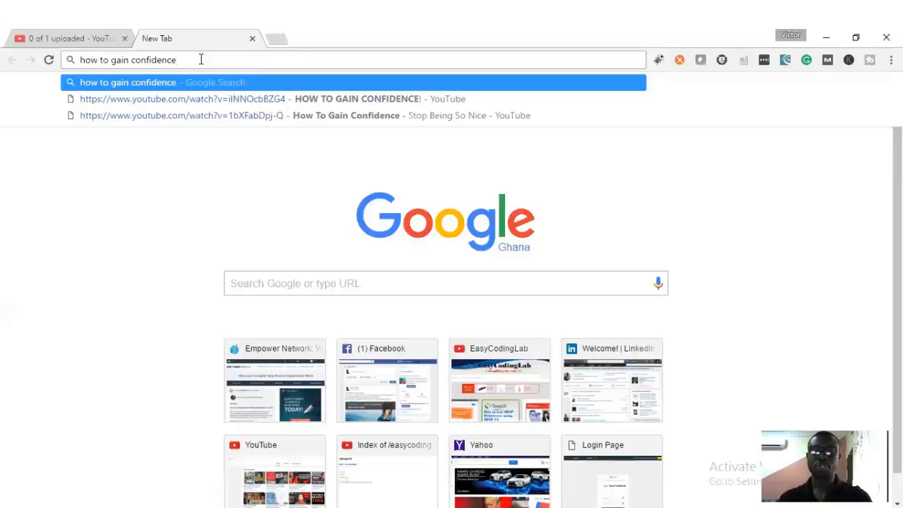
{"action": "key", "text": "Return"}
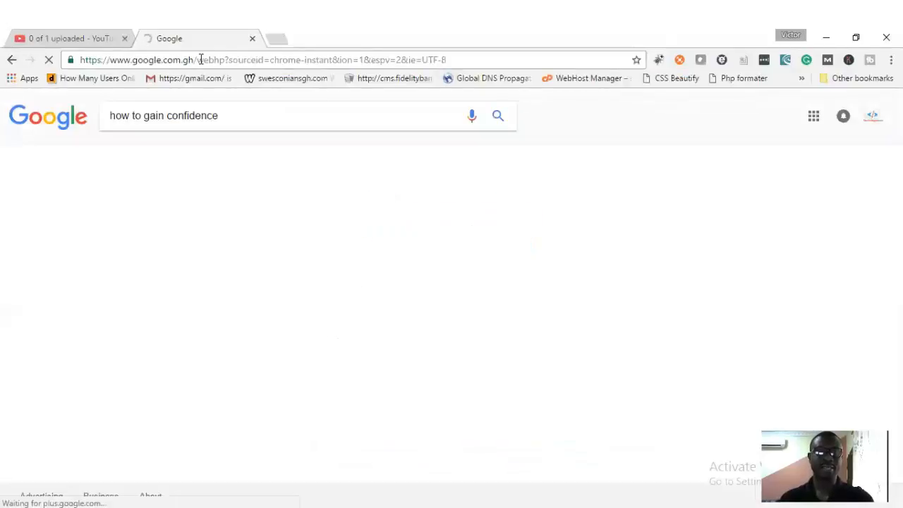
- Copy the phrase "how to gain confidence" from the Google search query
{"action": "left_click", "coordinate": [229, 115]}
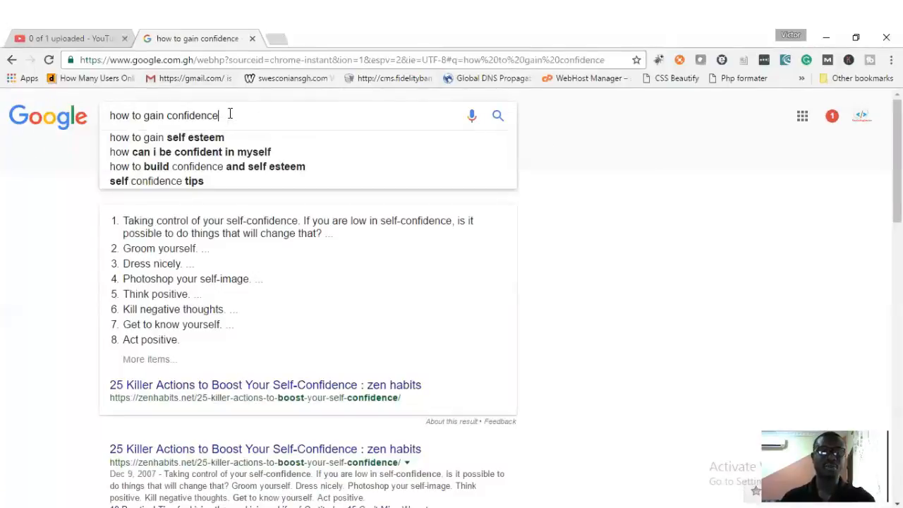
{"action": "left_click_drag", "start_coordinate": [219, 115], "coordinate": [109, 115]}
{"action": "key", "text": "ctrl+c"}
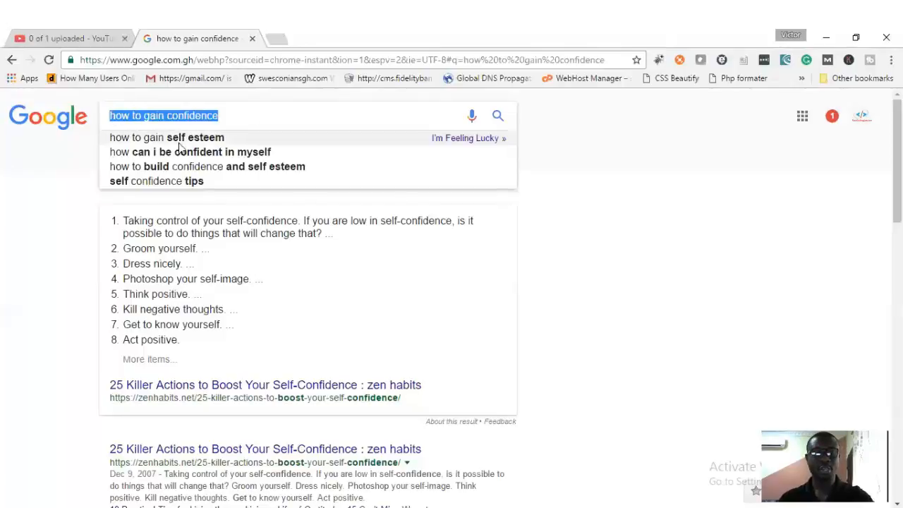
- Open ubersuggest.org in a new tab and generate keyword suggestions for the copied phrase "how to gain confidence"
{"action": "left_click", "coordinate": [279, 38]}
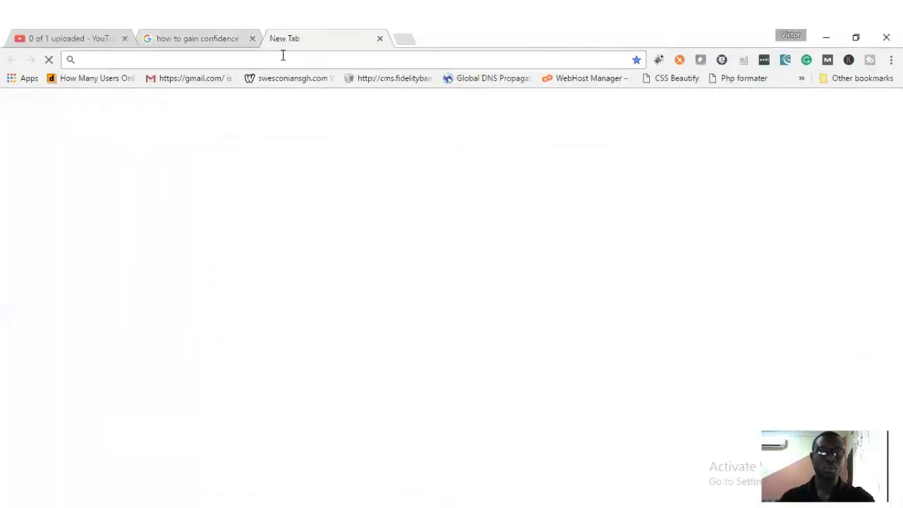
{"action": "type", "text": "ubersuggest.org"}
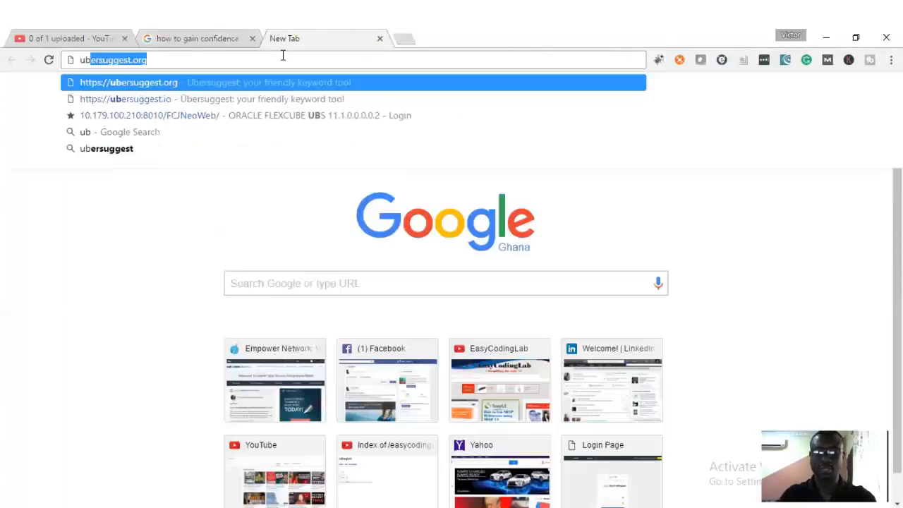
{"action": "key", "text": "Right"}
{"action": "key", "text": "Return"}
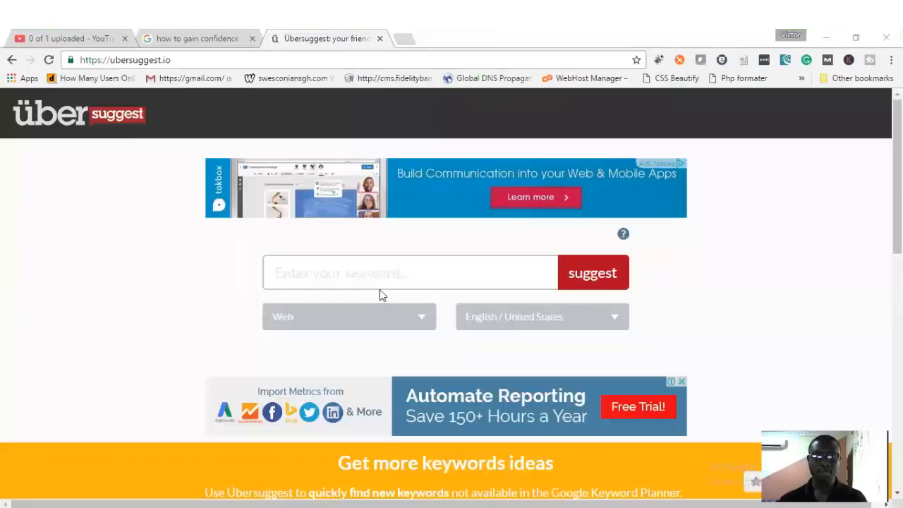
{"action": "left_click", "coordinate": [395, 275]}
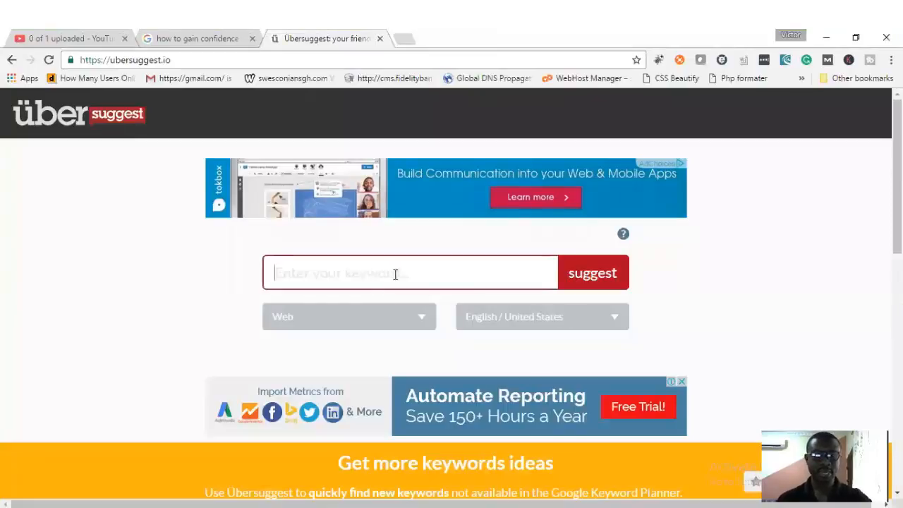
{"action": "key", "text": "ctrl+v"}
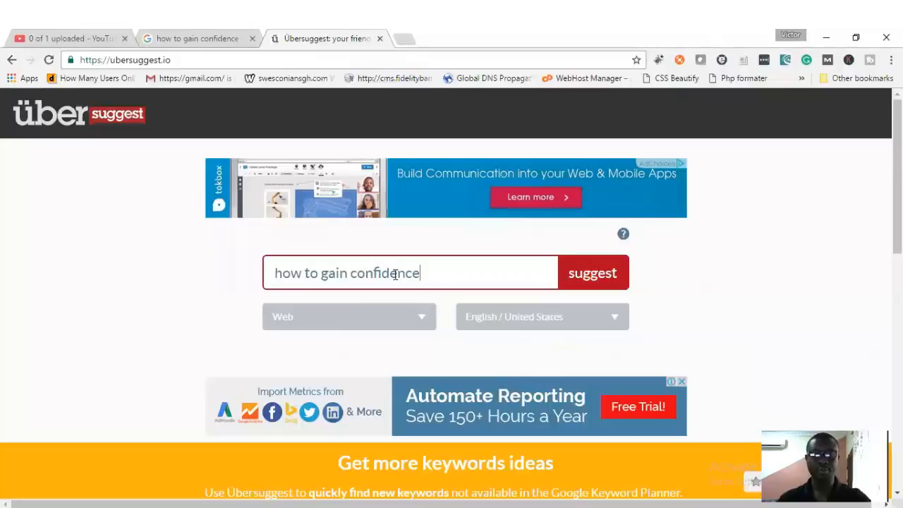
{"action": "left_click", "coordinate": [597, 280]}
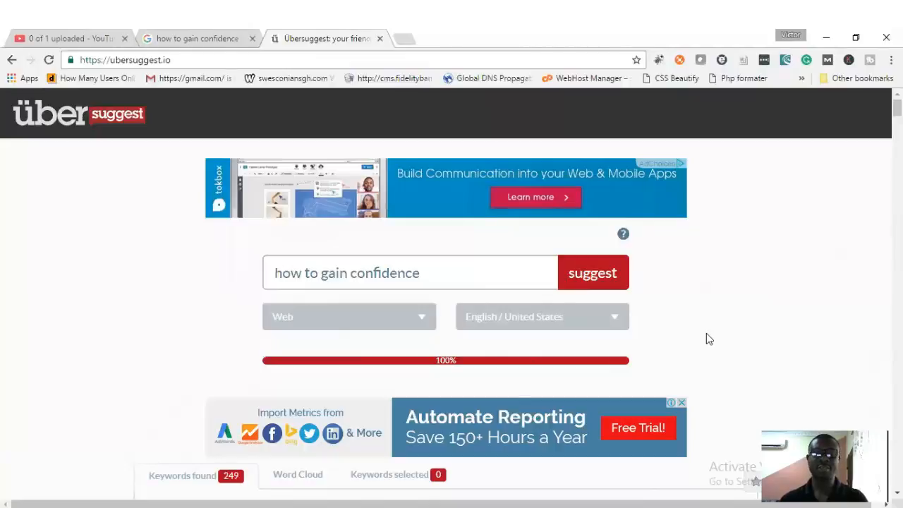
- Examine the suggested keywords, comparing the monthly volume, CPC and competition for "how to gain confidence"
{"action": "scroll", "coordinate": [706, 333], "scroll_direction": "down", "scroll_amount": 1}
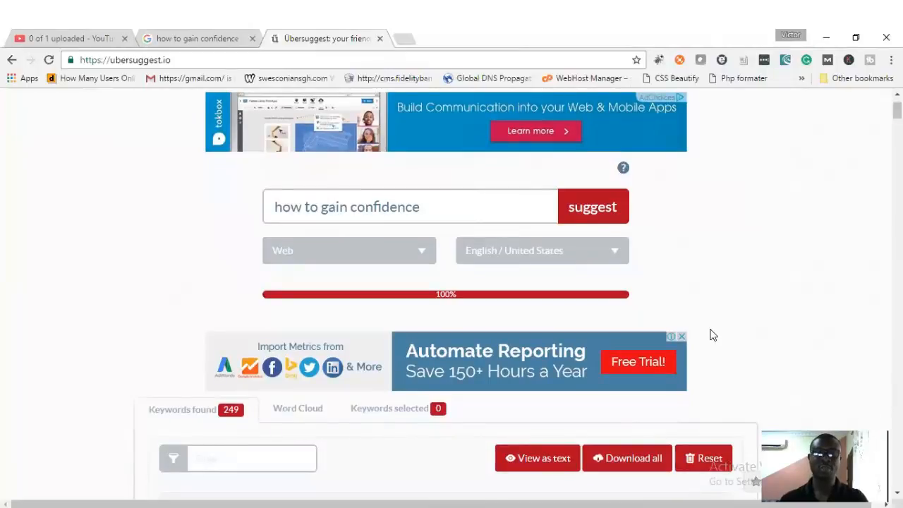
{"action": "scroll", "coordinate": [710, 333], "scroll_direction": "up", "scroll_amount": 1}
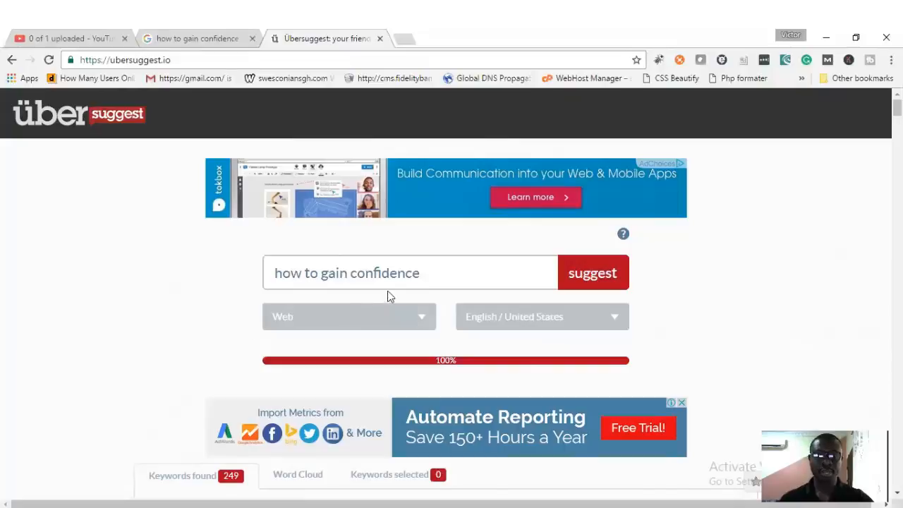
{"action": "scroll", "coordinate": [321, 331], "scroll_direction": "down", "scroll_amount": 1}
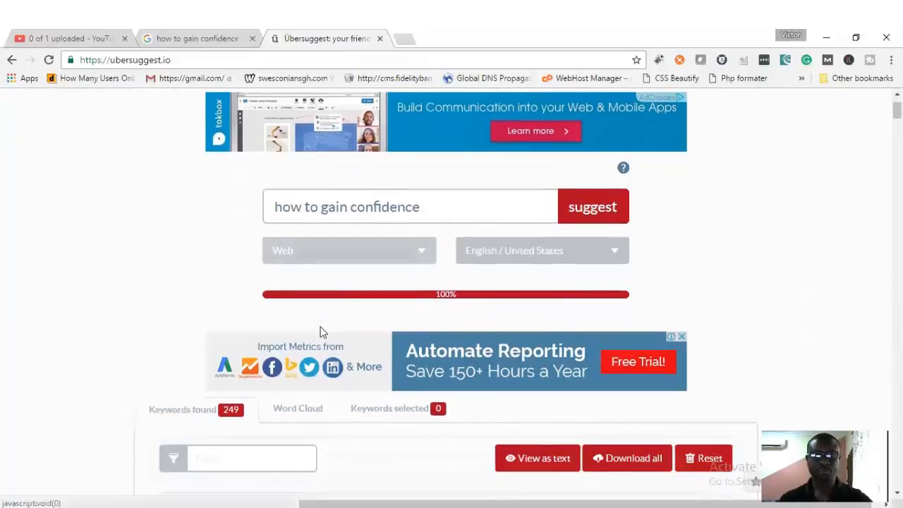
{"action": "scroll", "coordinate": [321, 332], "scroll_direction": "down", "scroll_amount": 3}
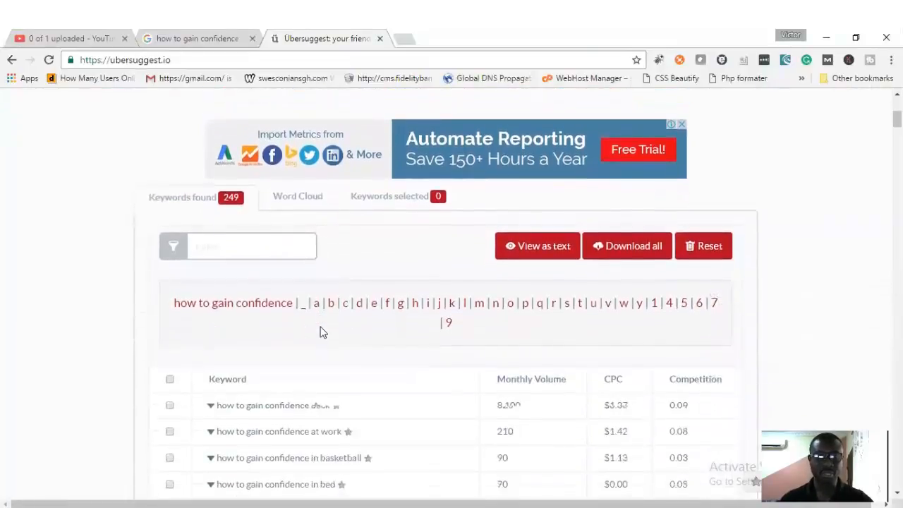
{"action": "scroll", "coordinate": [321, 331], "scroll_direction": "down", "scroll_amount": 1}
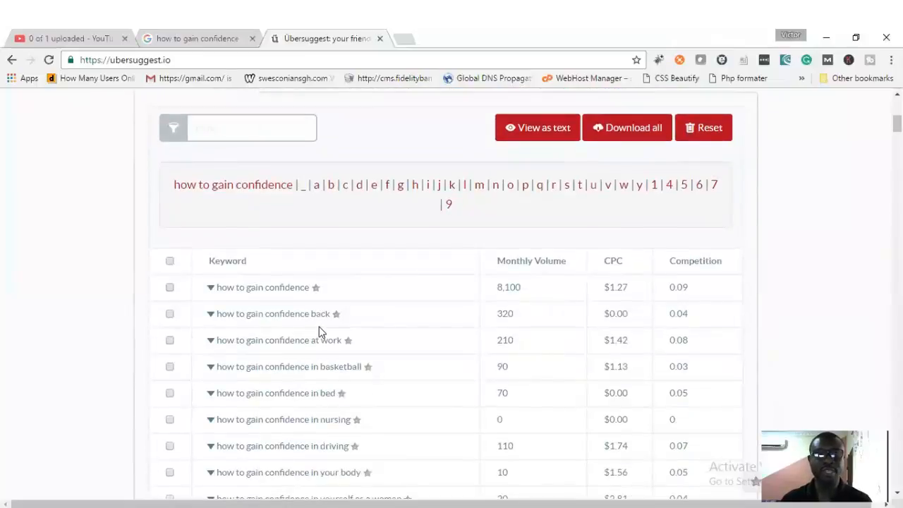
{"action": "scroll", "coordinate": [319, 332], "scroll_direction": "down", "scroll_amount": 1}
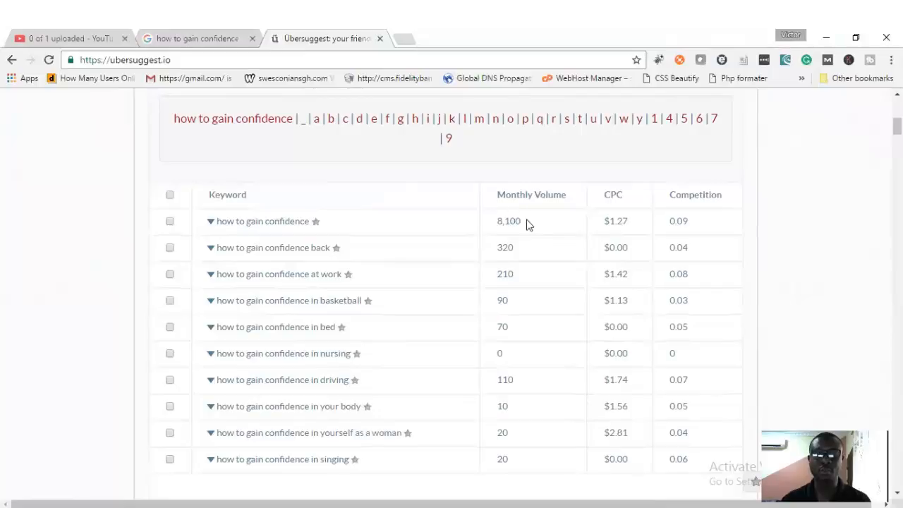
{"action": "left_click_drag", "start_coordinate": [522, 221], "coordinate": [492, 216]}
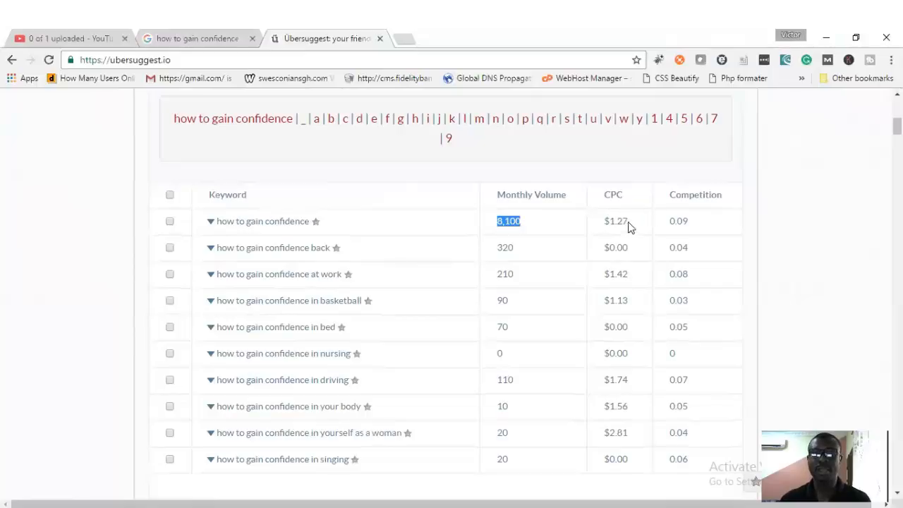
{"action": "left_click_drag", "start_coordinate": [628, 221], "coordinate": [601, 220]}
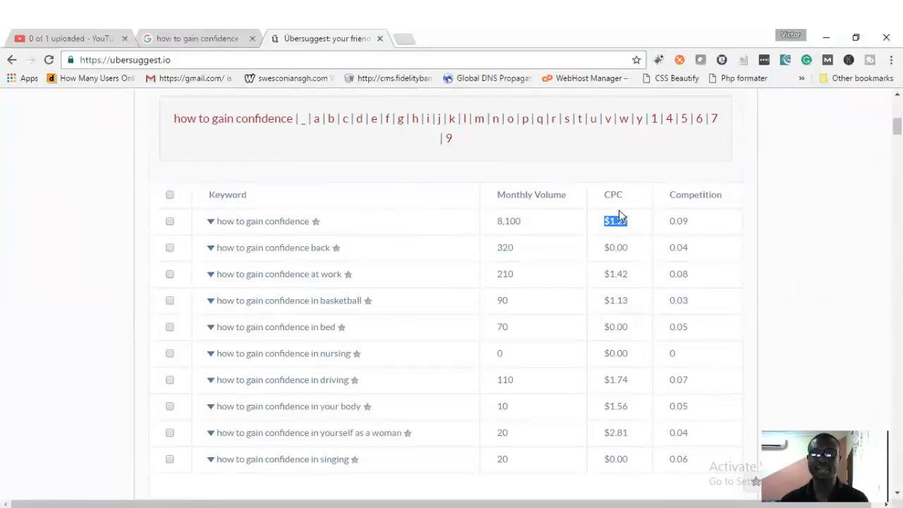
{"action": "left_click", "coordinate": [689, 225]}
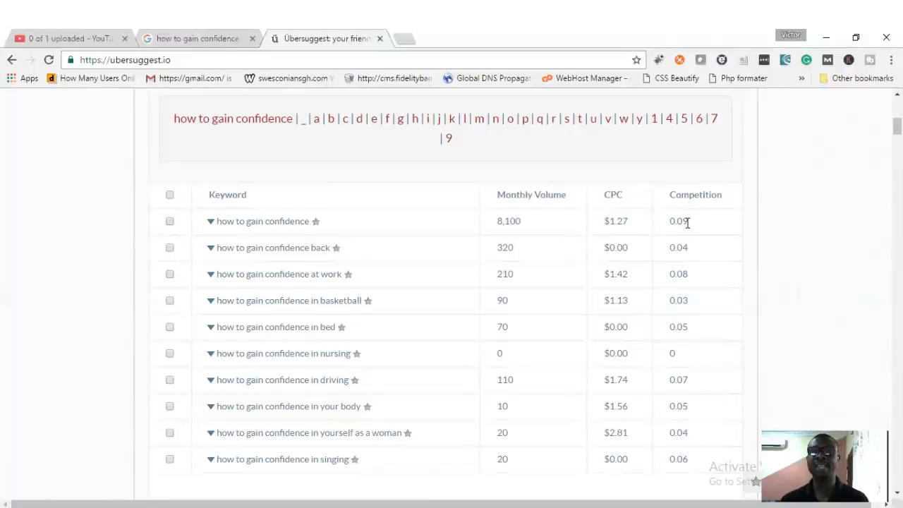
{"action": "left_click_drag", "start_coordinate": [688, 223], "coordinate": [683, 223]}
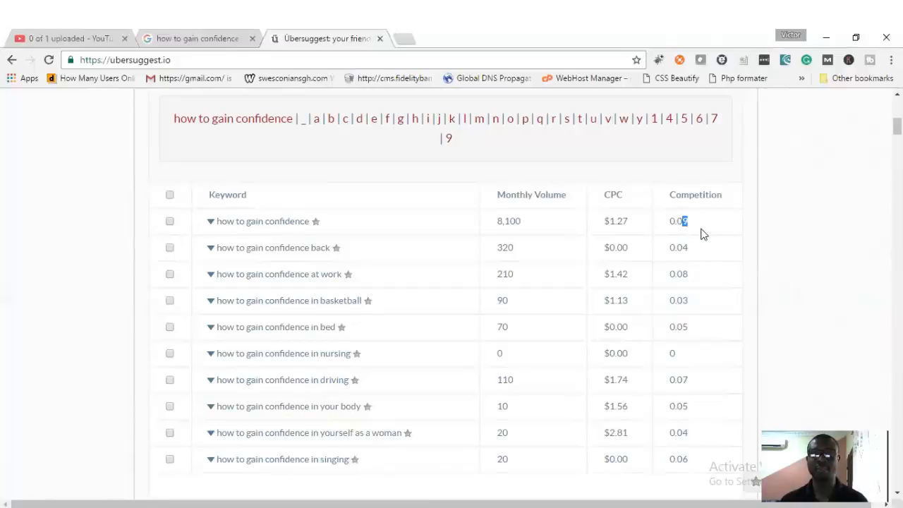
{"action": "left_click", "coordinate": [526, 223]}
{"action": "left_click_drag", "start_coordinate": [526, 223], "coordinate": [496, 218]}
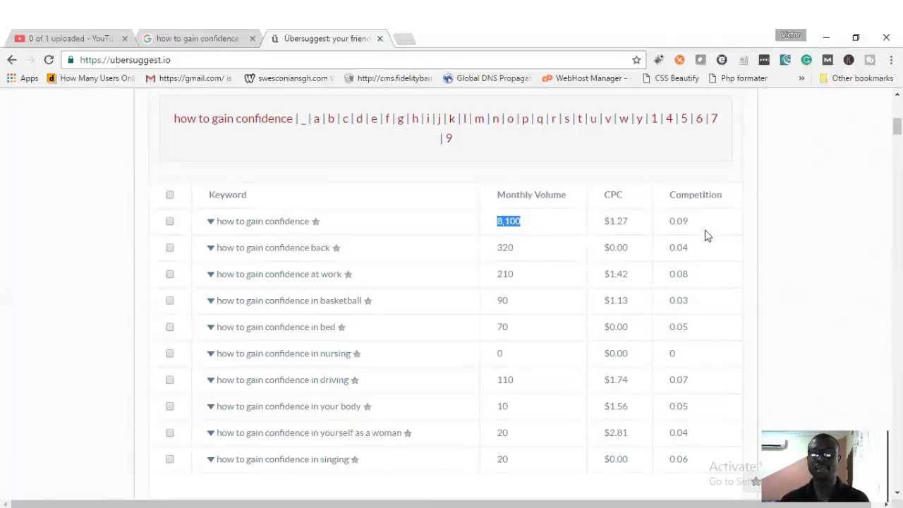
{"action": "left_click_drag", "start_coordinate": [685, 226], "coordinate": [667, 224]}
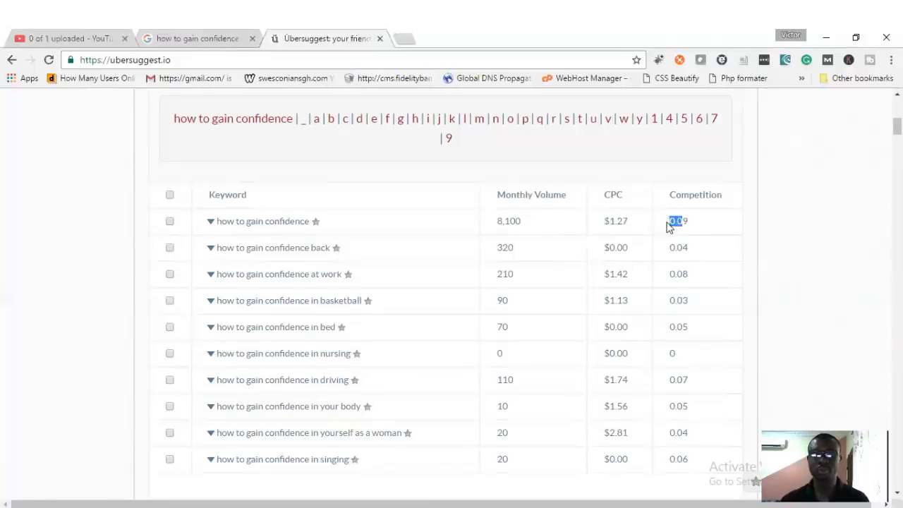
- Select the suitable suggested keywords, including "how to gain confidence" and its "back", "at work" and "again" variants
{"action": "left_click", "coordinate": [169, 222]}
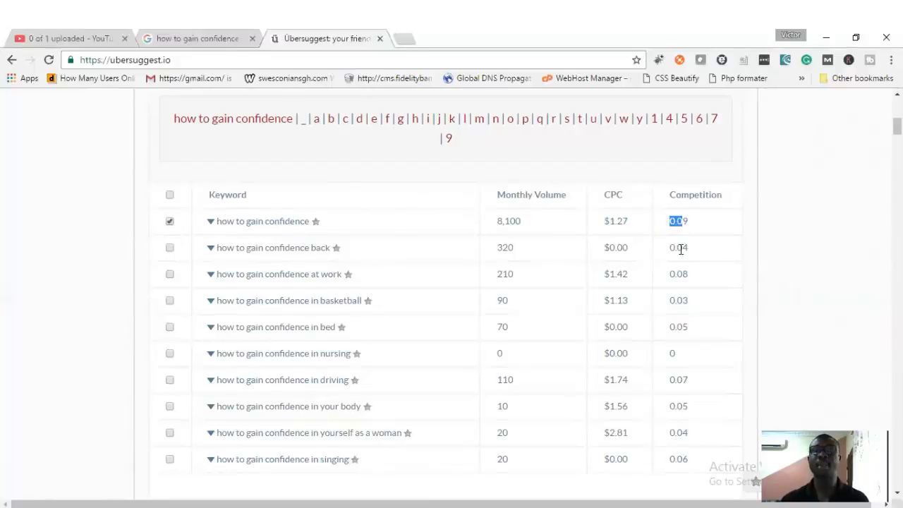
{"action": "left_click", "coordinate": [637, 254]}
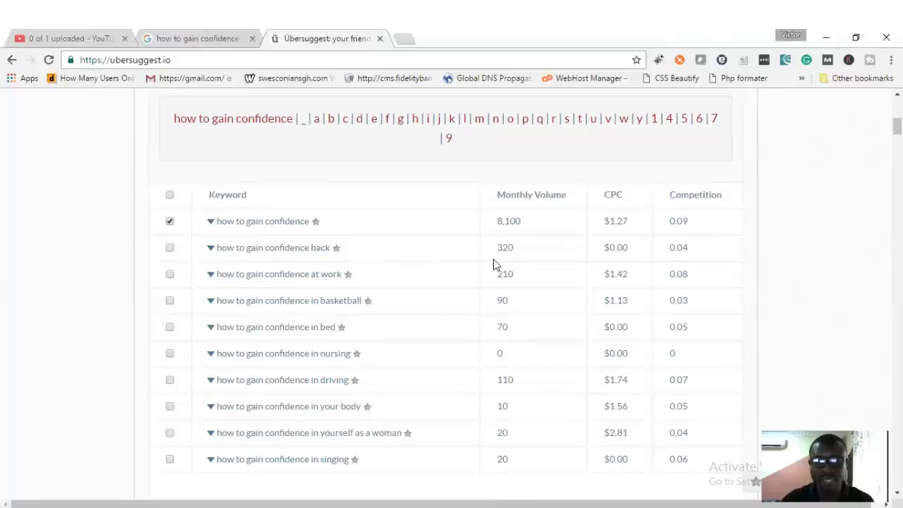
{"action": "left_click_drag", "start_coordinate": [499, 248], "coordinate": [520, 253]}
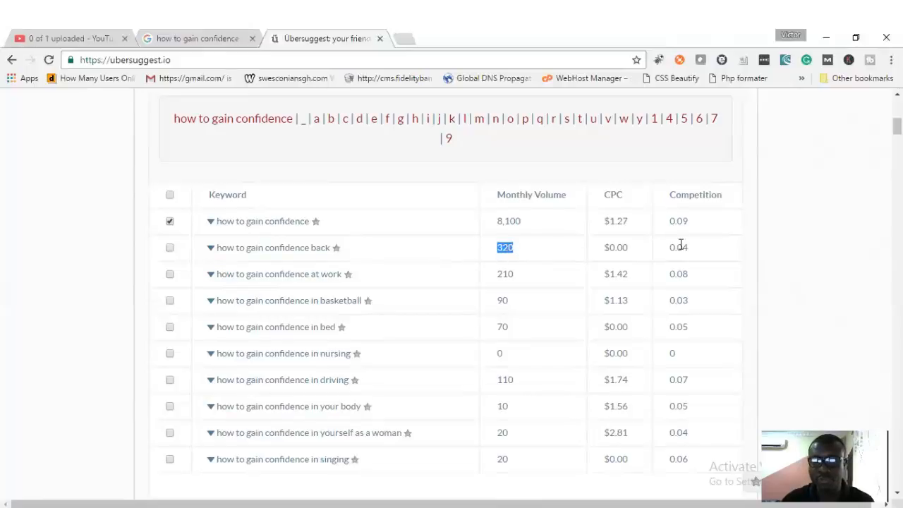
{"action": "left_click_drag", "start_coordinate": [693, 251], "coordinate": [667, 248]}
{"action": "left_click", "coordinate": [169, 248]}
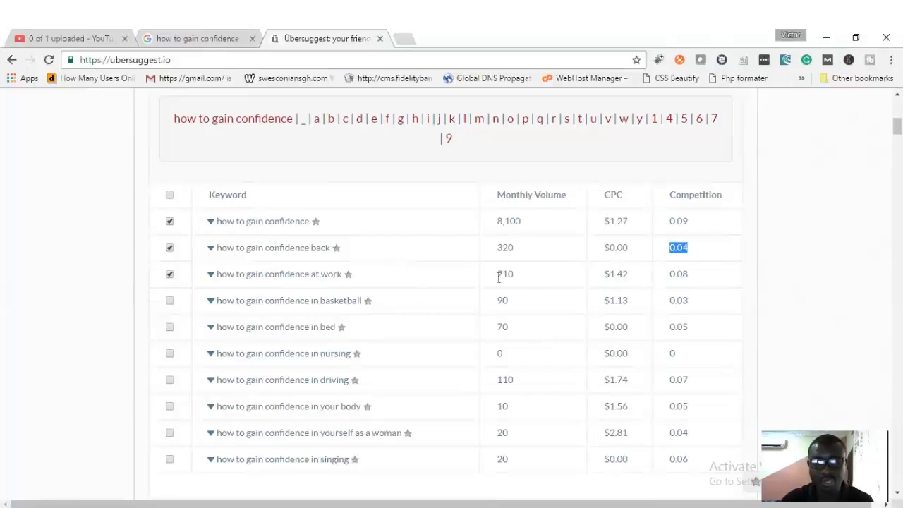
{"action": "scroll", "coordinate": [244, 302], "scroll_direction": "down", "scroll_amount": 1}
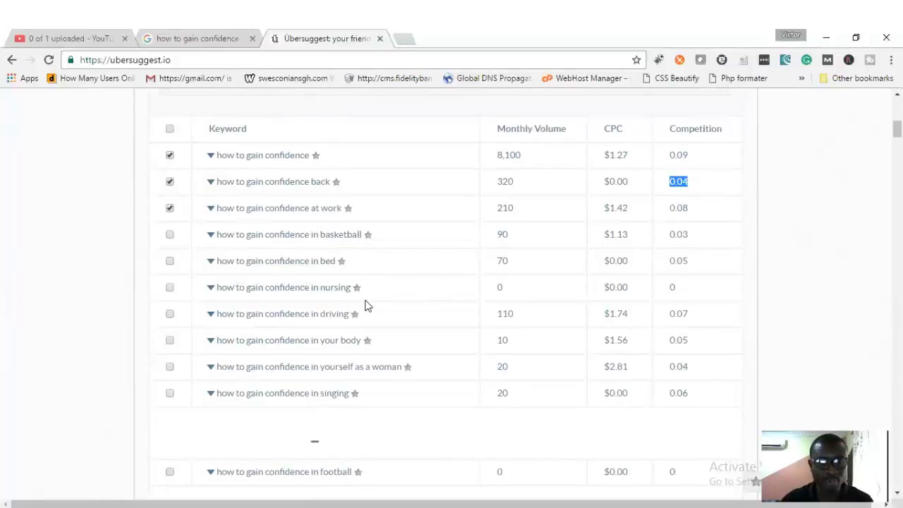
{"action": "scroll", "coordinate": [365, 305], "scroll_direction": "down", "scroll_amount": 1}
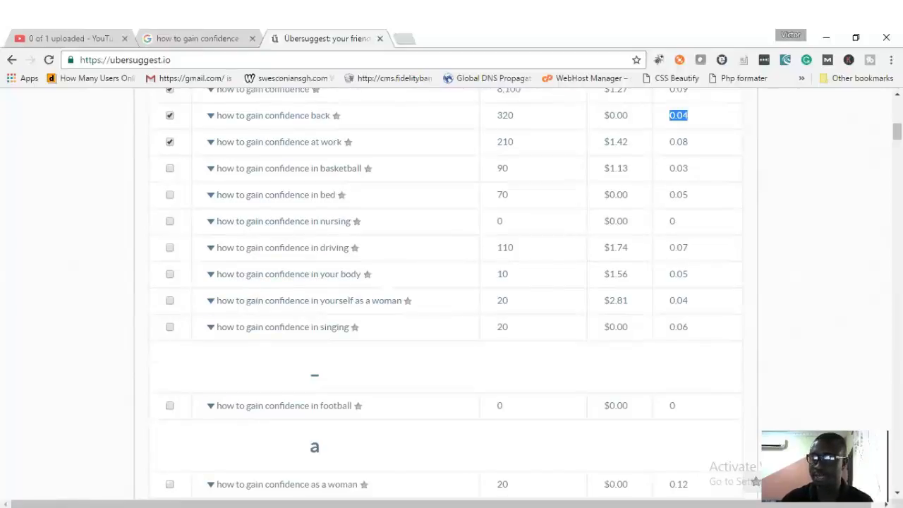
{"action": "scroll", "coordinate": [853, 253], "scroll_direction": "down", "scroll_amount": 4}
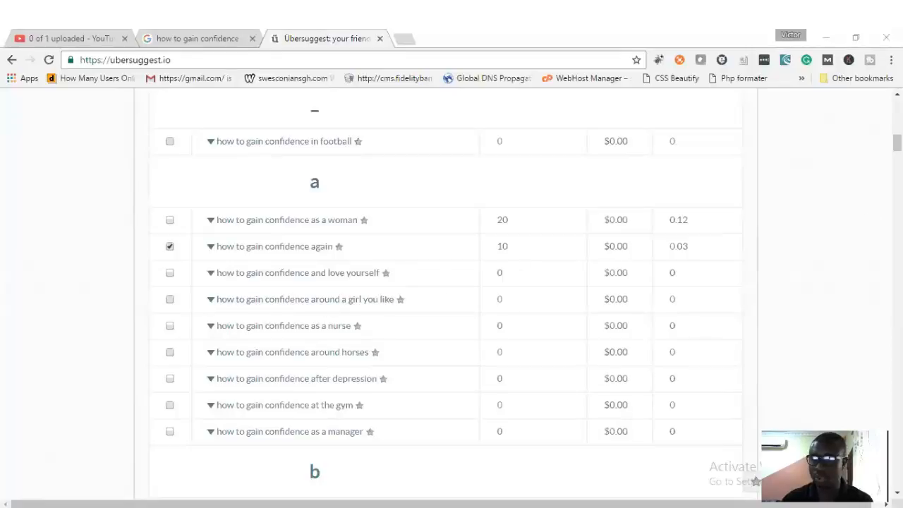
{"action": "scroll", "coordinate": [452, 290], "scroll_direction": "up", "scroll_amount": 7}
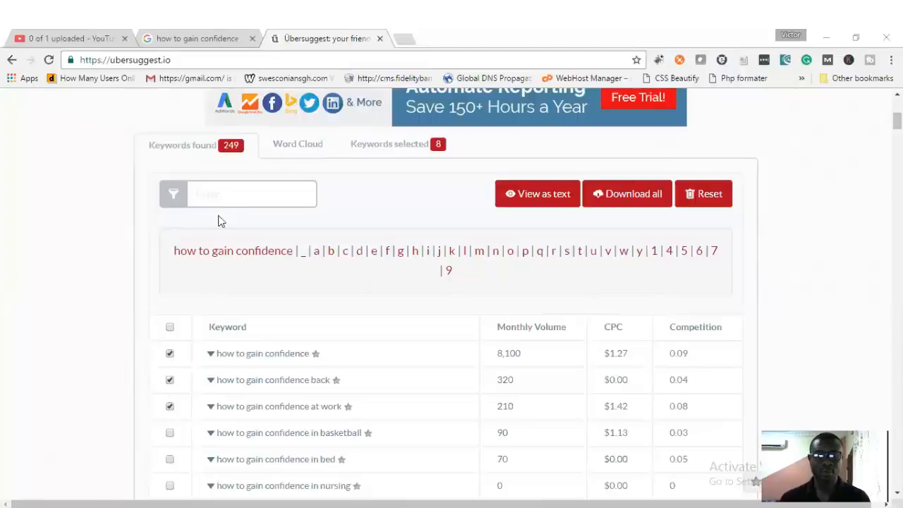
- Show the selected keywords as text and copy "how to gain confidence" from the list
{"action": "left_click", "coordinate": [391, 144]}
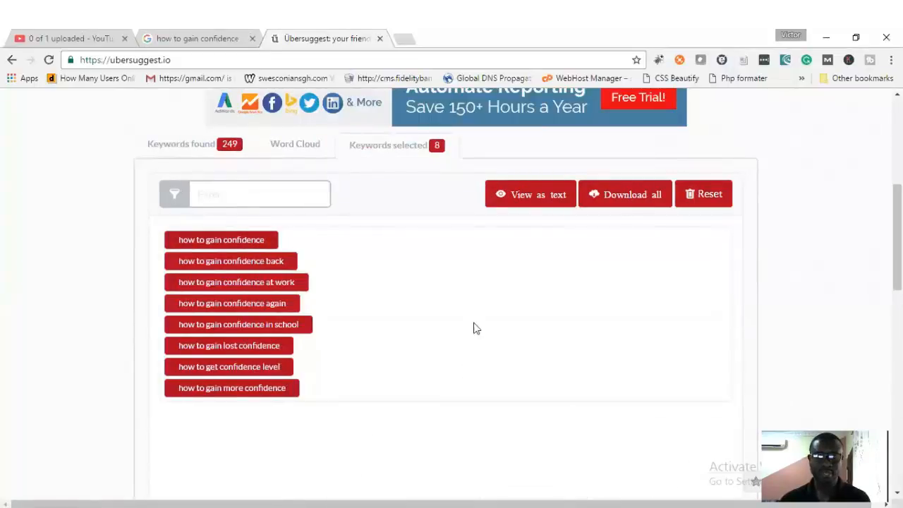
{"action": "left_click", "coordinate": [536, 197]}
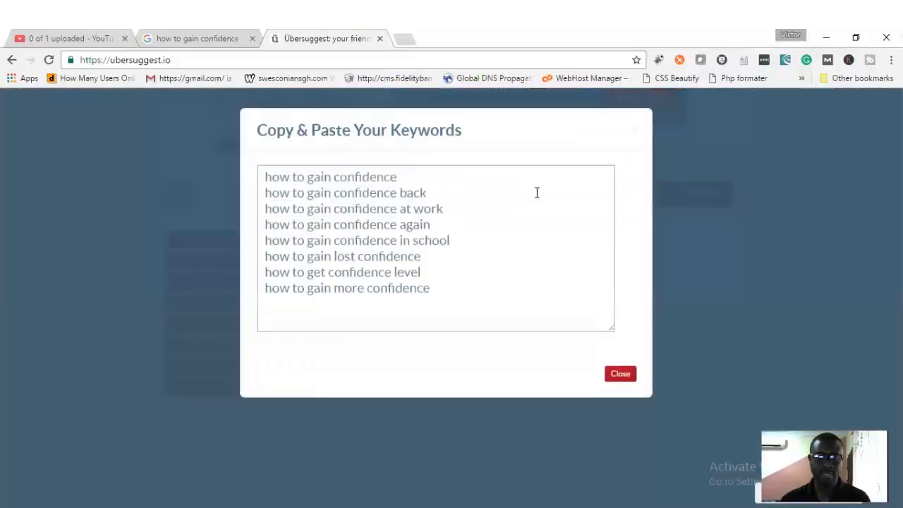
{"action": "left_click", "coordinate": [390, 177]}
{"action": "left_click_drag", "start_coordinate": [358, 171], "coordinate": [252, 173]}
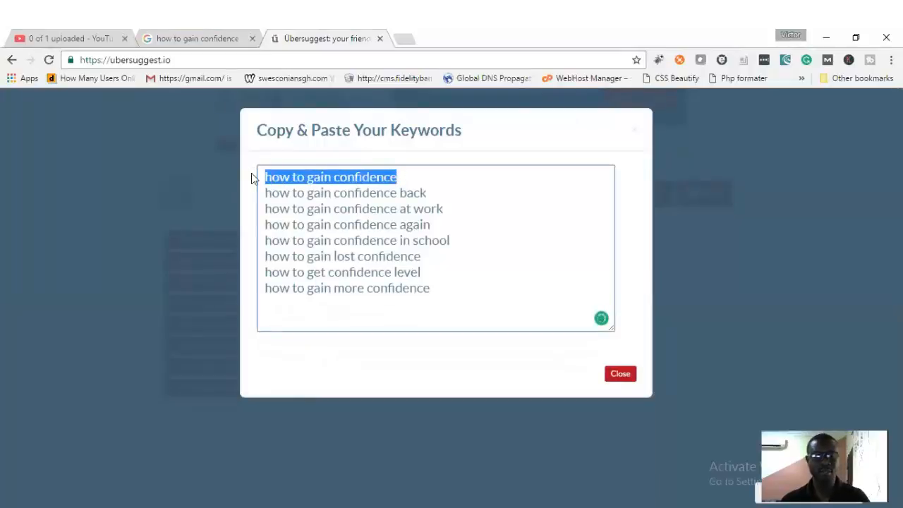
{"action": "right_click", "coordinate": [306, 177]}
{"action": "left_click", "coordinate": [343, 201]}
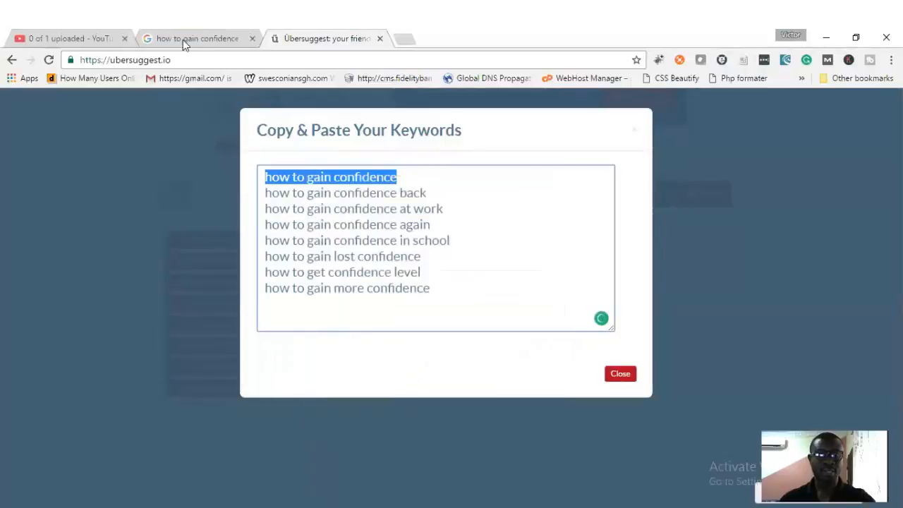
- Return to the YouTube upload page and paste "how to gain confidence" as the video title
{"action": "left_click", "coordinate": [86, 40]}
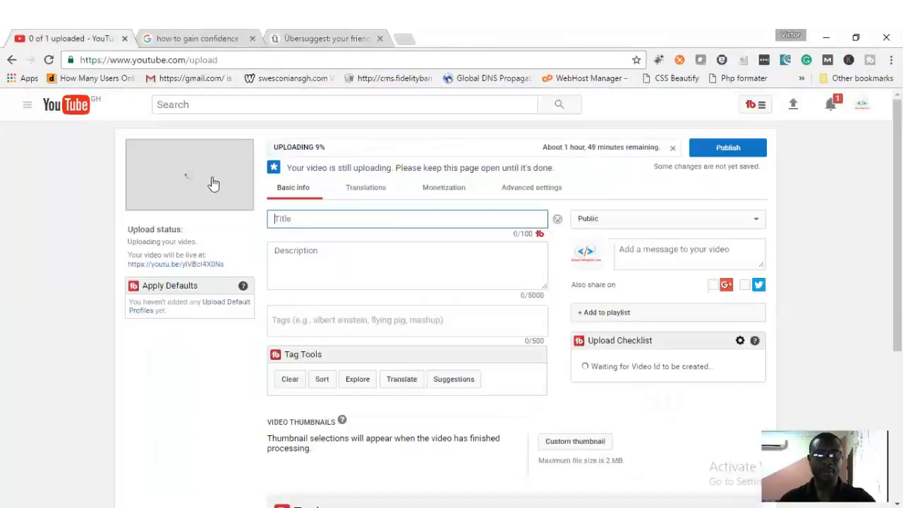
{"action": "left_click", "coordinate": [344, 224]}
{"action": "key", "text": "ctrl+v"}
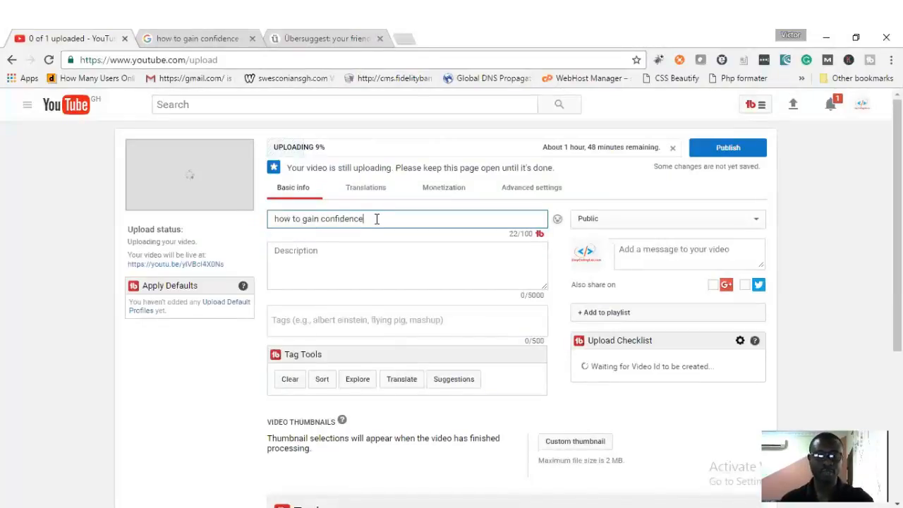
- Capitalize the first letter of each word in the title so it reads "How To Gain Confidence"
{"action": "left_click_drag", "start_coordinate": [279, 219], "coordinate": [270, 218]}
{"action": "type", "text": "How "}
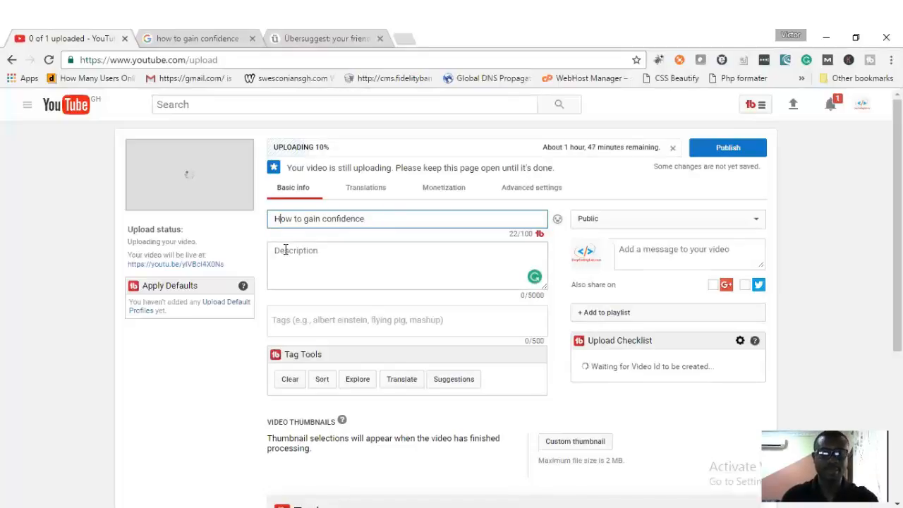
{"action": "type", "text": "T"}
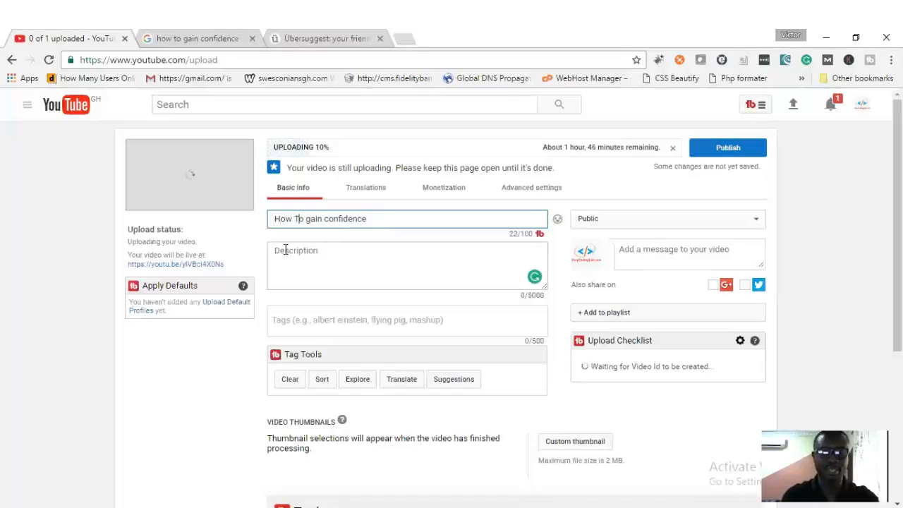
{"action": "key", "text": "Right"}
{"action": "key", "text": "Right"}
{"action": "key", "text": "shift+Right"}
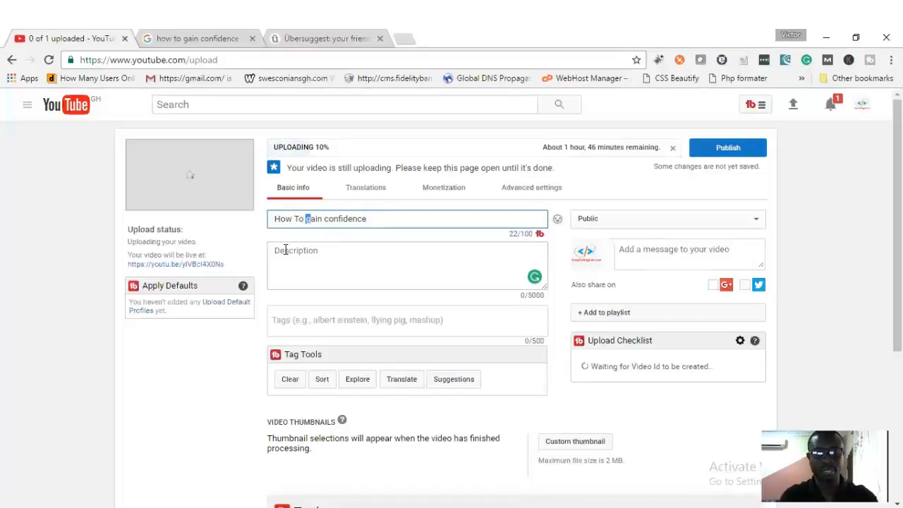
{"action": "type", "text": "G"}
{"action": "key", "text": "Right"}
{"action": "key", "text": "Right"}
{"action": "key", "text": "shift+Right"}
{"action": "type", "text": "C"}
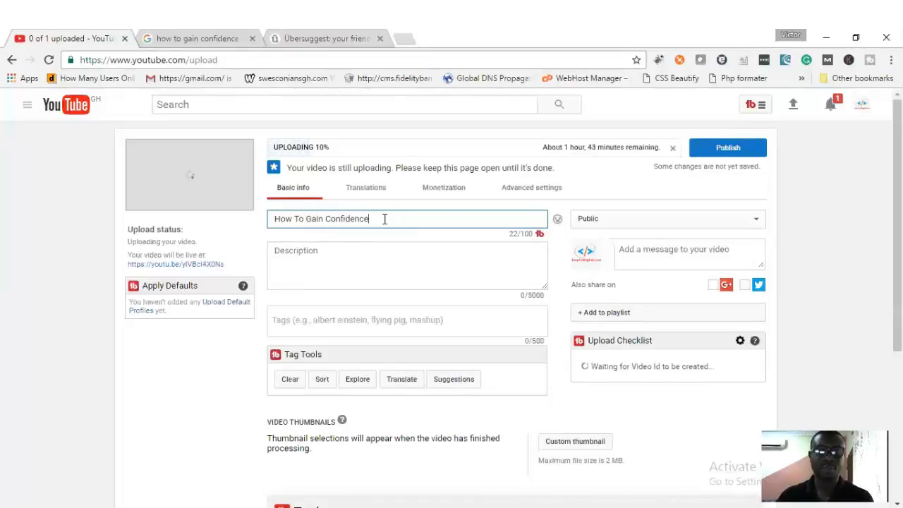
{"action": "left_click", "coordinate": [374, 265]}
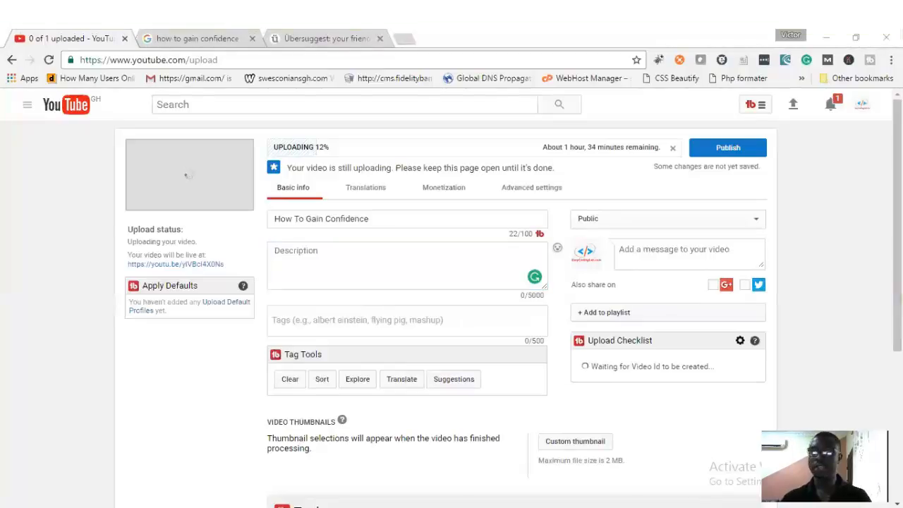
{"action": "left_click", "coordinate": [428, 258]}
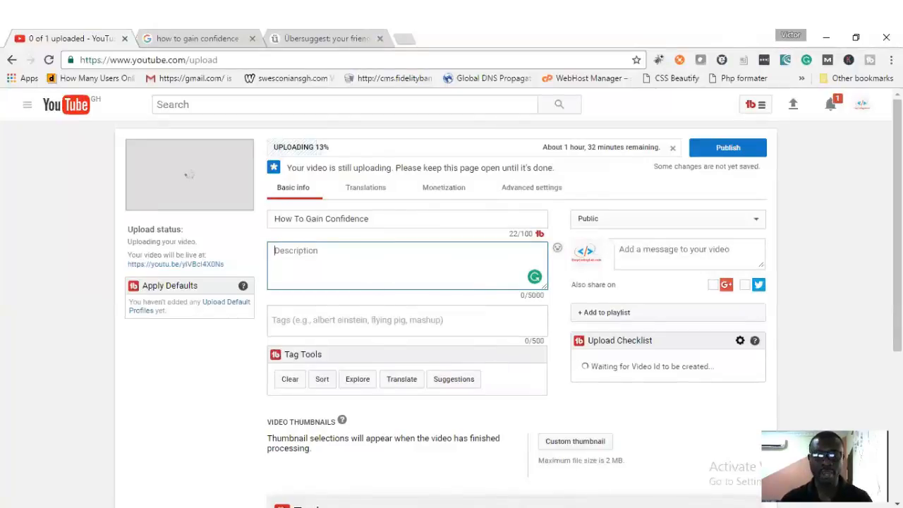
{"action": "mouse_move", "coordinate": [515, 471]}
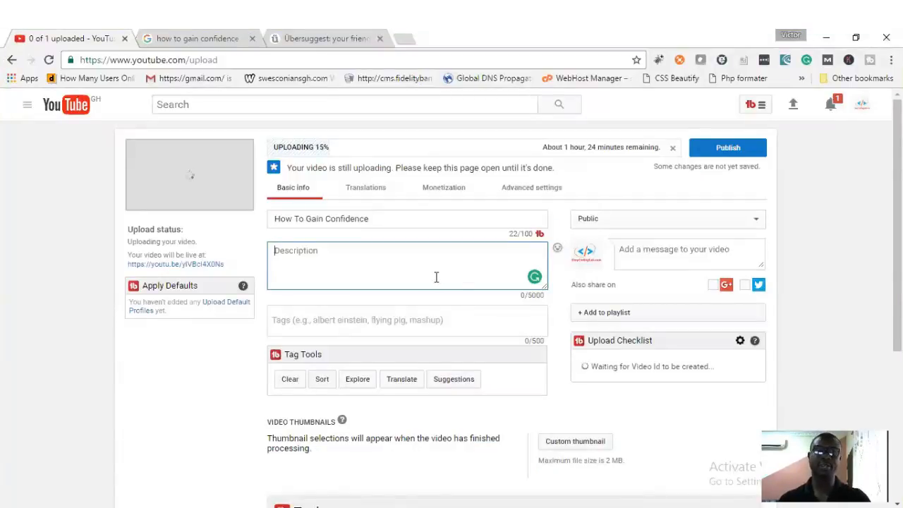
{"action": "right_click", "coordinate": [362, 268]}
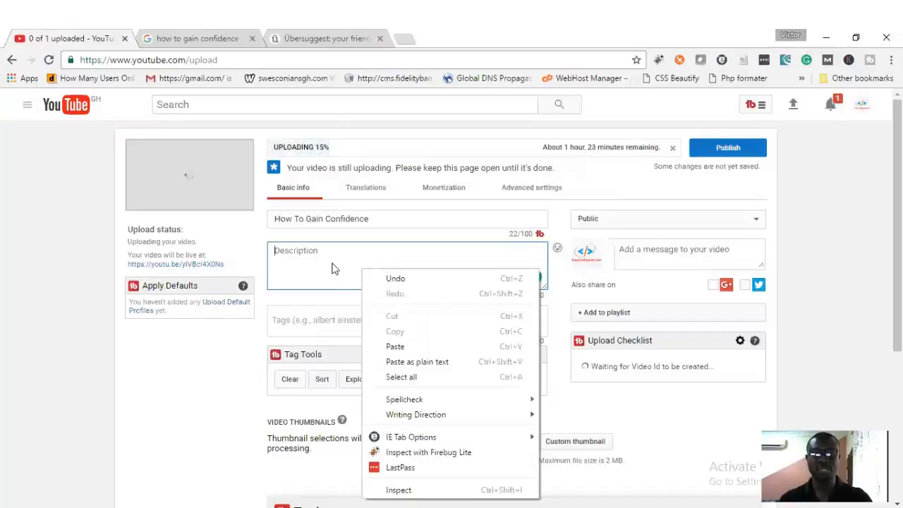
{"action": "left_click", "coordinate": [333, 262]}
{"action": "key", "text": "ctrl+v"}
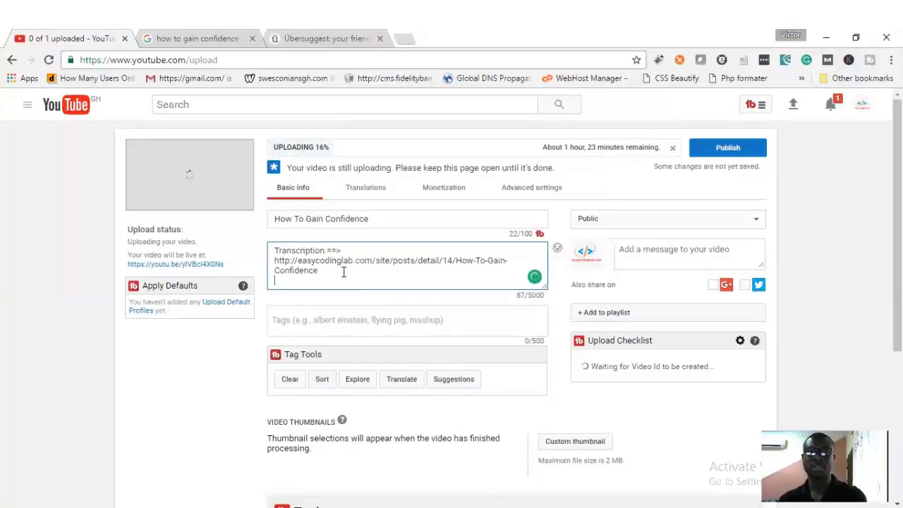
- Paste the transcript text starting with "Hi friends," below the transcription link, leaving blank lines between them
{"action": "key", "text": "Return"}
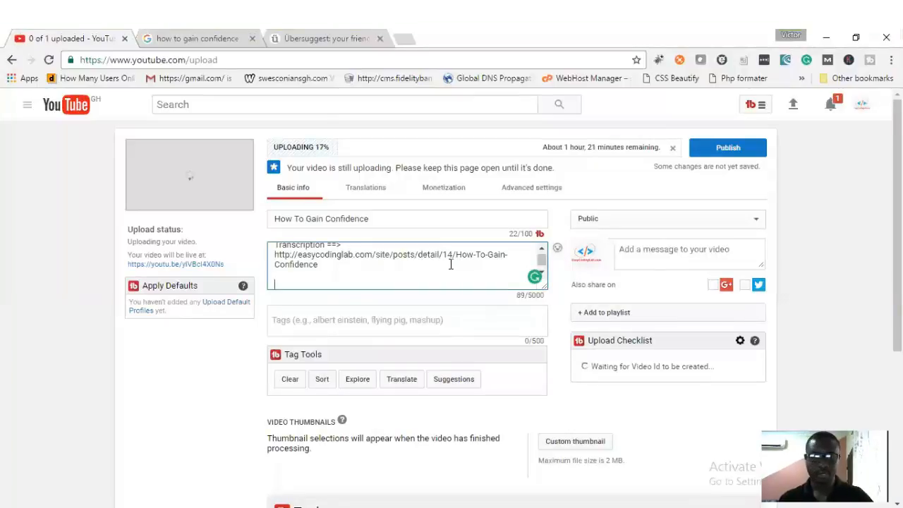
{"action": "key", "text": "Return"}
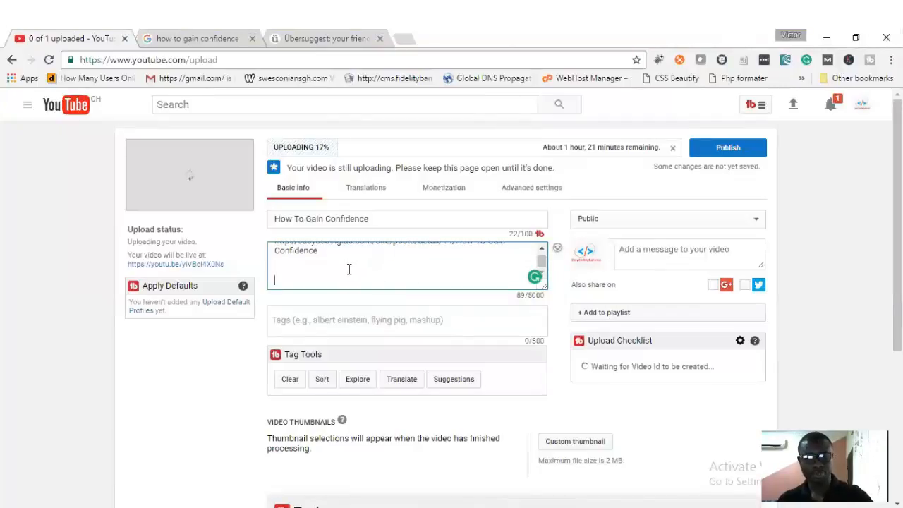
{"action": "key", "text": "ctrl+v"}
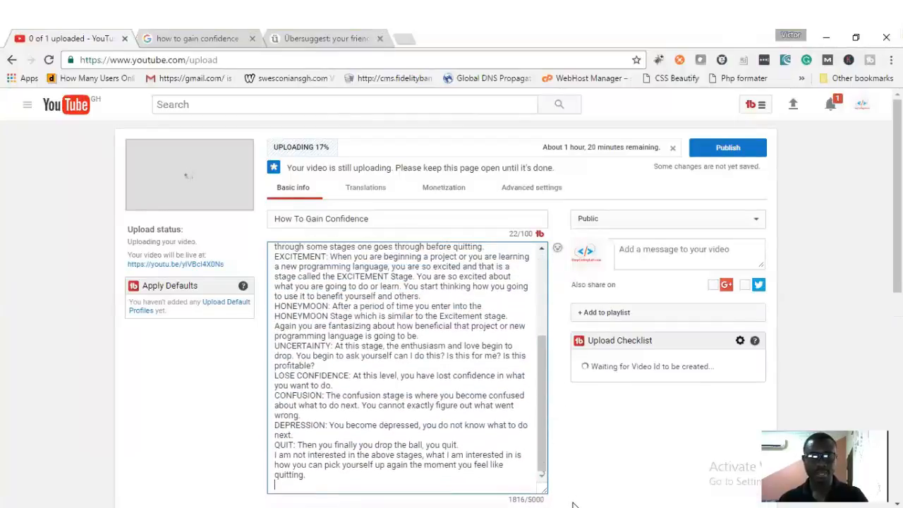
- Separate the transcript's paragraphs and stage headings in the description with blank lines
{"action": "scroll", "coordinate": [466, 416], "scroll_direction": "up", "scroll_amount": 4}
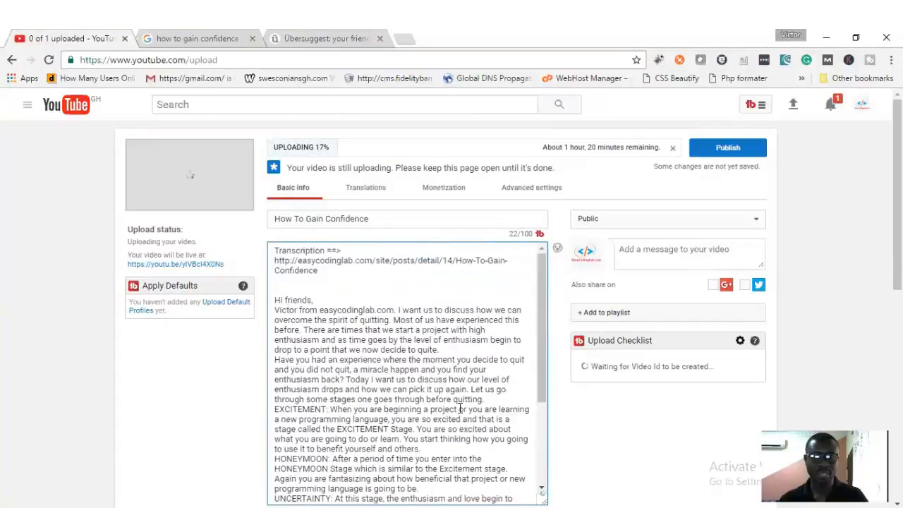
{"action": "scroll", "coordinate": [460, 409], "scroll_direction": "down", "scroll_amount": 5}
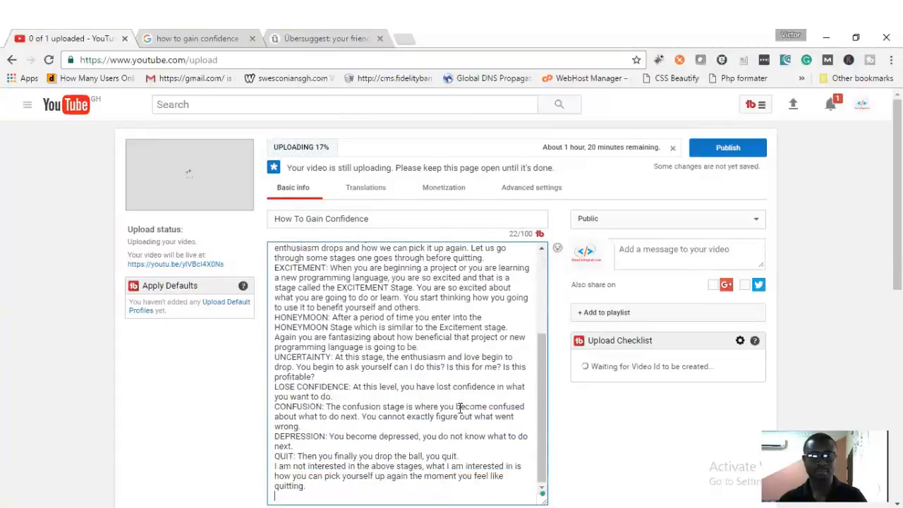
{"action": "scroll", "coordinate": [459, 304], "scroll_direction": "up", "scroll_amount": 3}
{"action": "scroll", "coordinate": [459, 304], "scroll_direction": "down", "scroll_amount": 1}
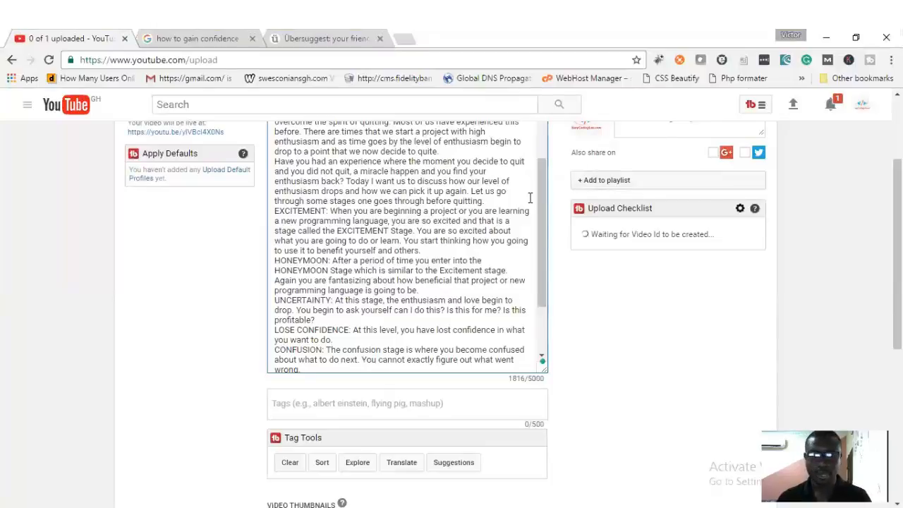
{"action": "scroll", "coordinate": [455, 207], "scroll_direction": "up", "scroll_amount": 2}
{"action": "left_click", "coordinate": [456, 219]}
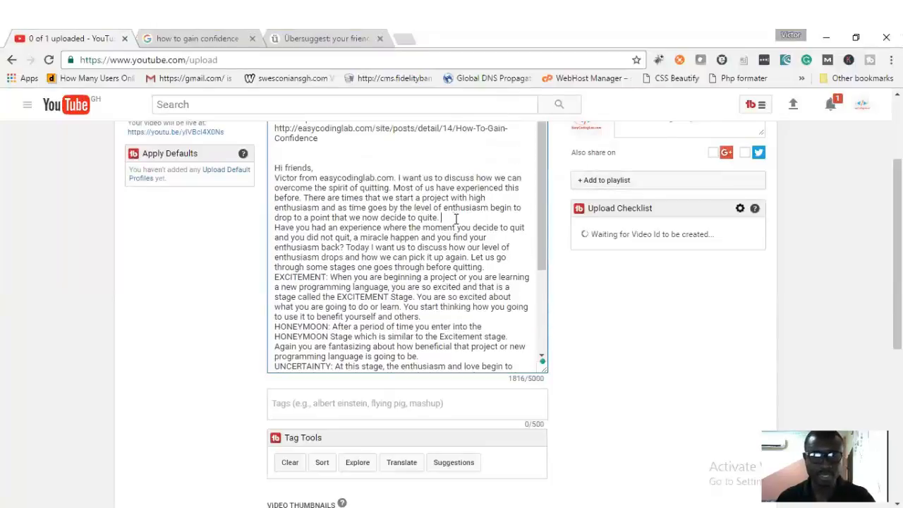
{"action": "key", "text": "Return"}
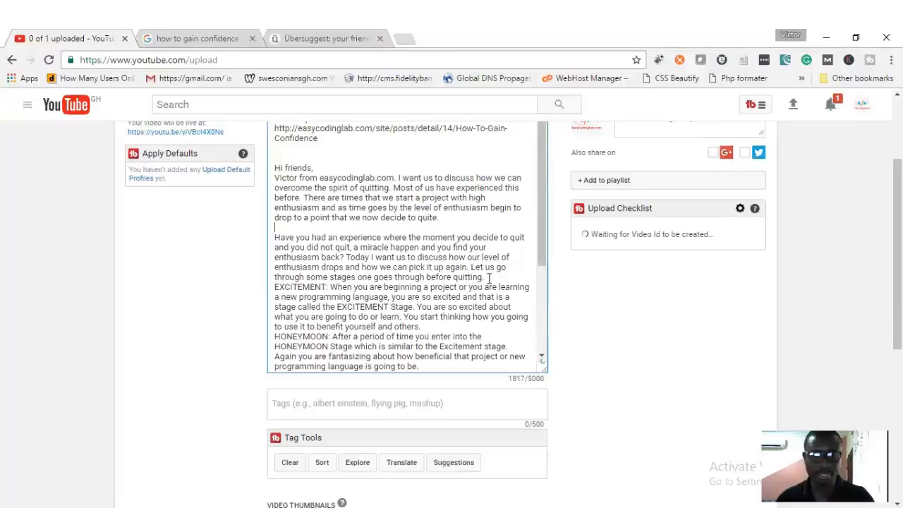
{"action": "key", "text": "Return"}
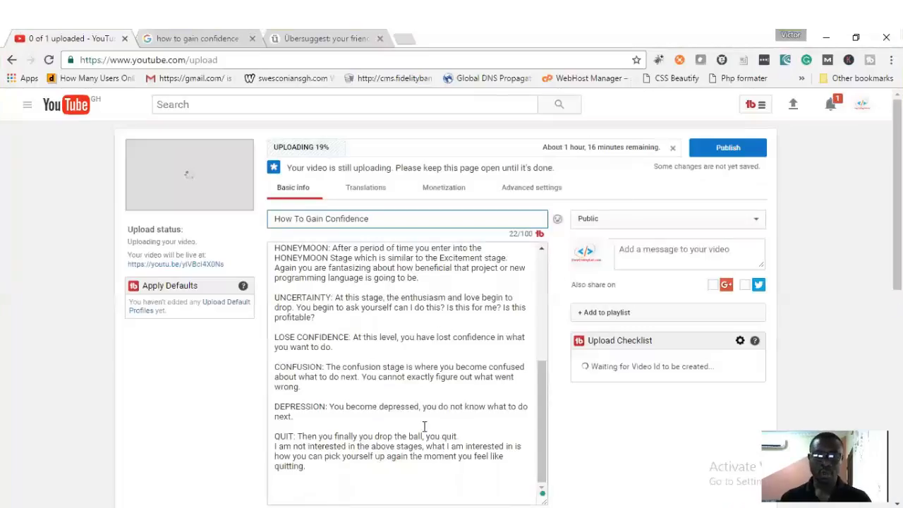
- Review the end of the description and copy the full video title "How To Gain Confidence"
{"action": "left_click", "coordinate": [425, 427]}
{"action": "scroll", "coordinate": [422, 423], "scroll_direction": "down", "scroll_amount": 2}
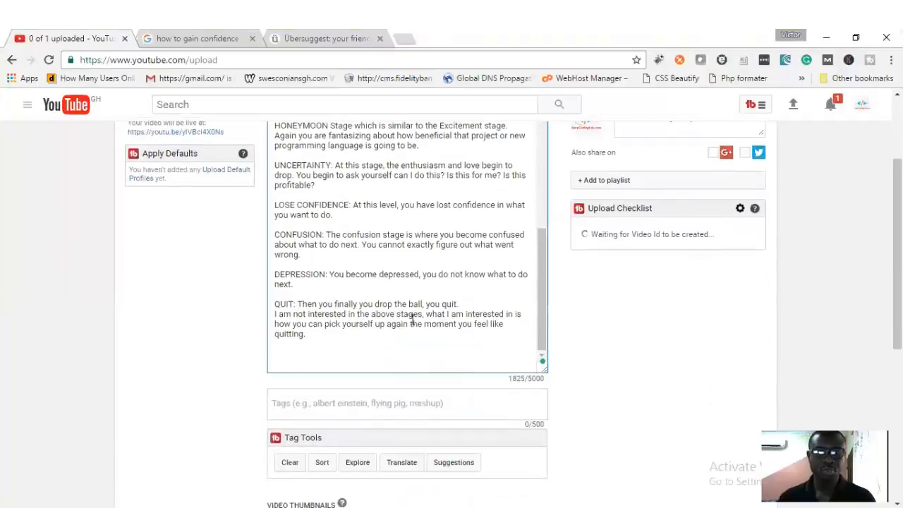
{"action": "scroll", "coordinate": [418, 292], "scroll_direction": "up", "scroll_amount": 2}
{"action": "scroll", "coordinate": [418, 291], "scroll_direction": "down", "scroll_amount": 3}
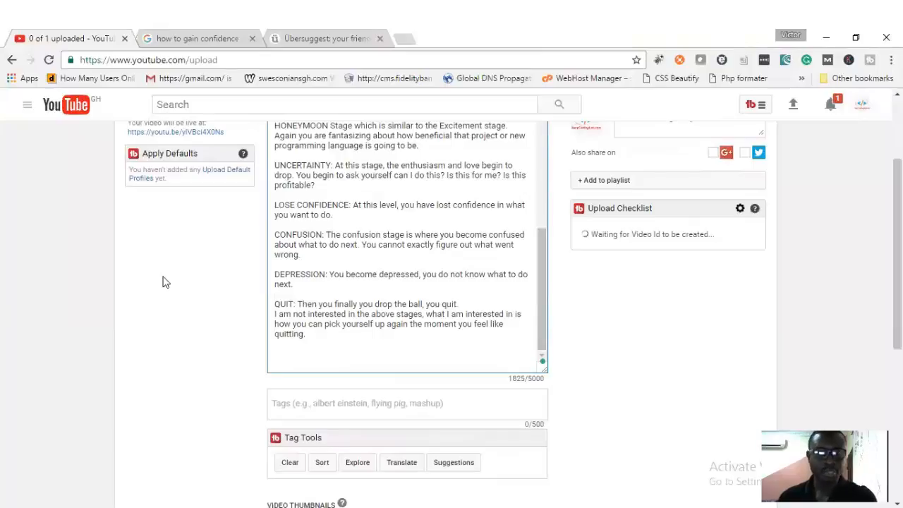
{"action": "scroll", "coordinate": [169, 276], "scroll_direction": "up", "scroll_amount": 2}
{"action": "left_click_drag", "start_coordinate": [374, 218], "coordinate": [266, 219]}
{"action": "key", "text": "ctrl+c"}
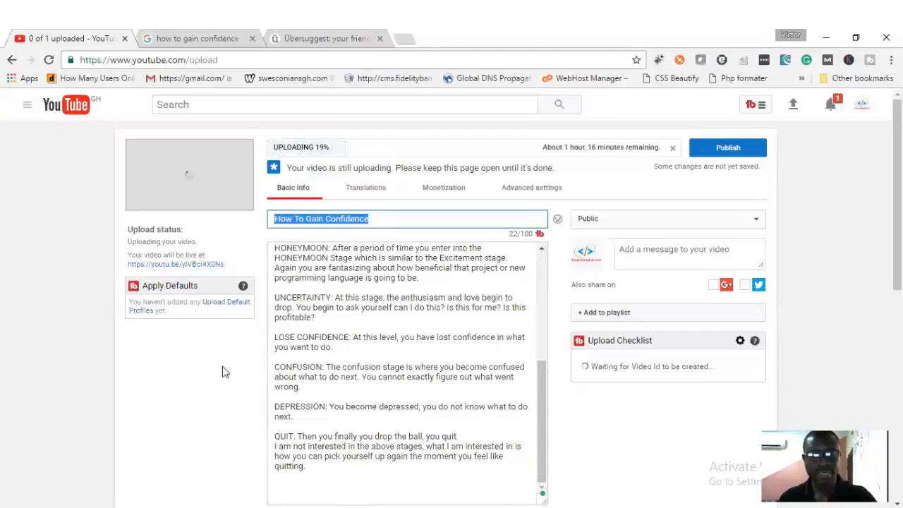
- Paste the title "How To Gain Confidence" at the end of the description, below the transcript and a blank line
{"action": "scroll", "coordinate": [230, 365], "scroll_direction": "down", "scroll_amount": 2}
{"action": "scroll", "coordinate": [234, 373], "scroll_direction": "down", "scroll_amount": 1}
{"action": "left_click", "coordinate": [313, 292]}
{"action": "key", "text": "ctrl+v"}
{"action": "key", "text": "Return"}
{"action": "scroll", "coordinate": [195, 280], "scroll_direction": "up", "scroll_amount": 3}
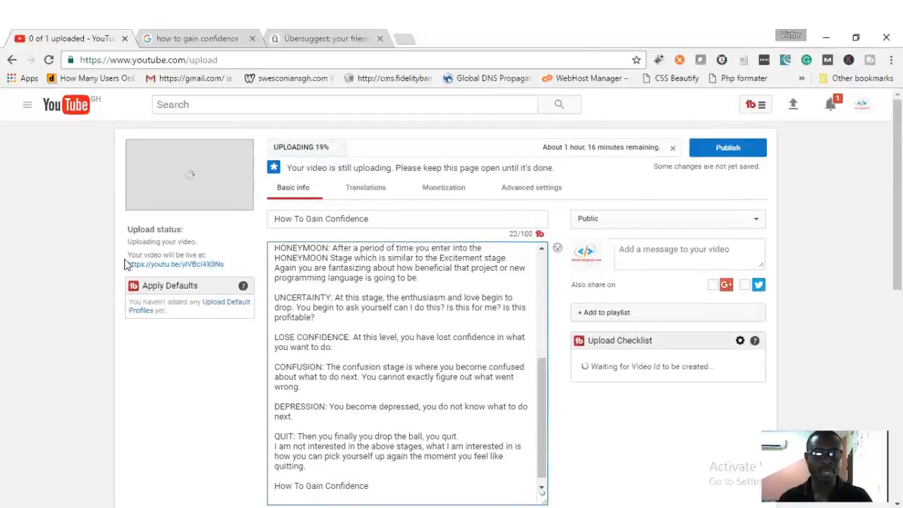
{"action": "left_click_drag", "start_coordinate": [129, 266], "coordinate": [228, 263]}
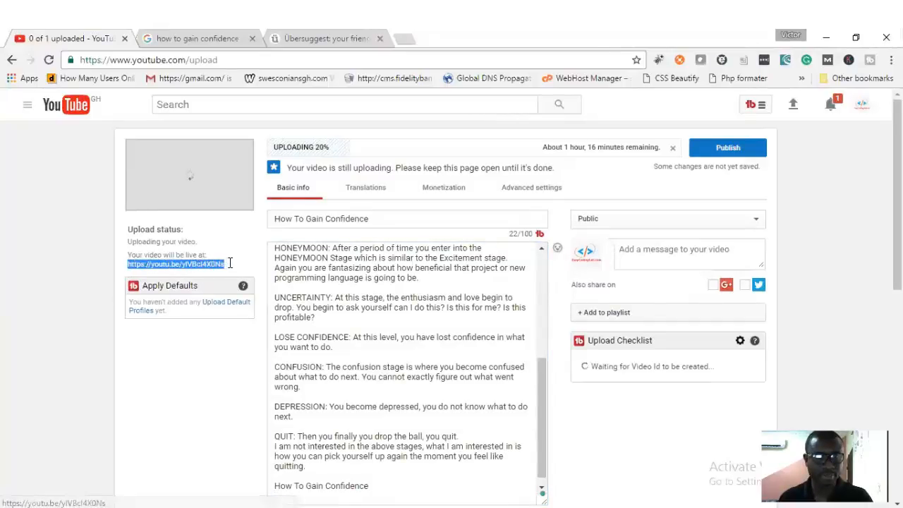
{"action": "scroll", "coordinate": [367, 354], "scroll_direction": "down", "scroll_amount": 3}
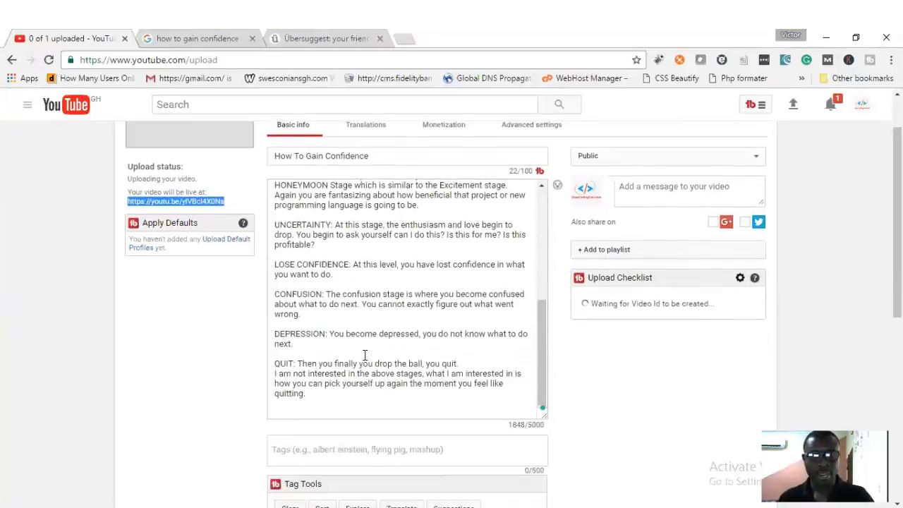
{"action": "left_click", "coordinate": [386, 282]}
{"action": "key", "text": "Return"}
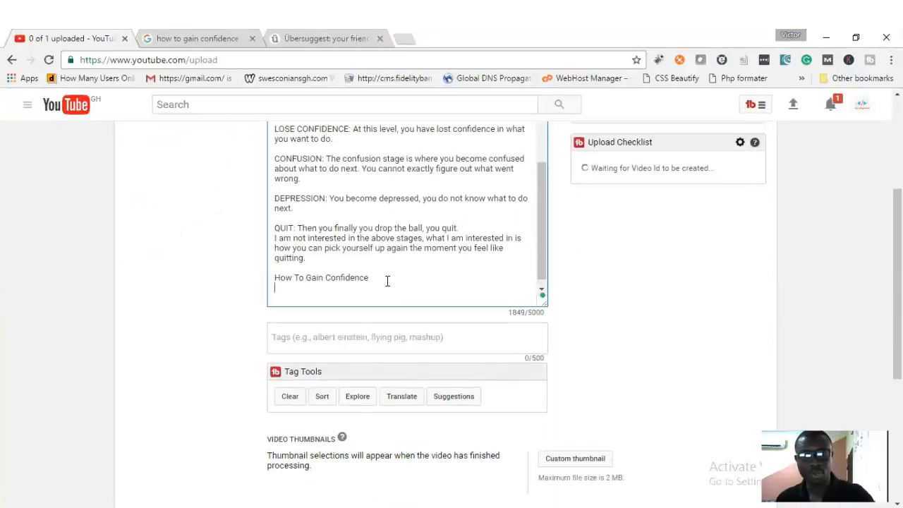
{"action": "type", "text": "https://youtu.be/yIVBcI4X0Ns"}
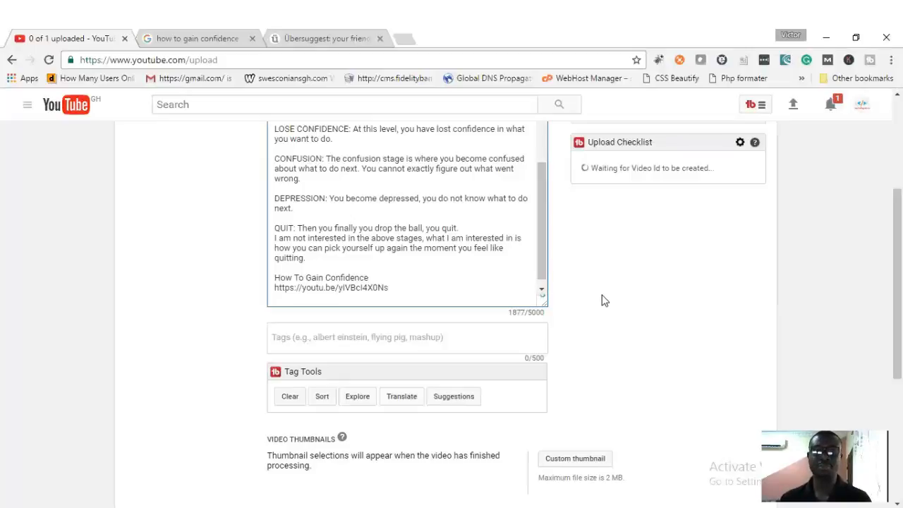
- Review the whole description, from the transcription link to the closing title and video link, and locate the empty tags field
{"action": "scroll", "coordinate": [603, 300], "scroll_direction": "up", "scroll_amount": 4}
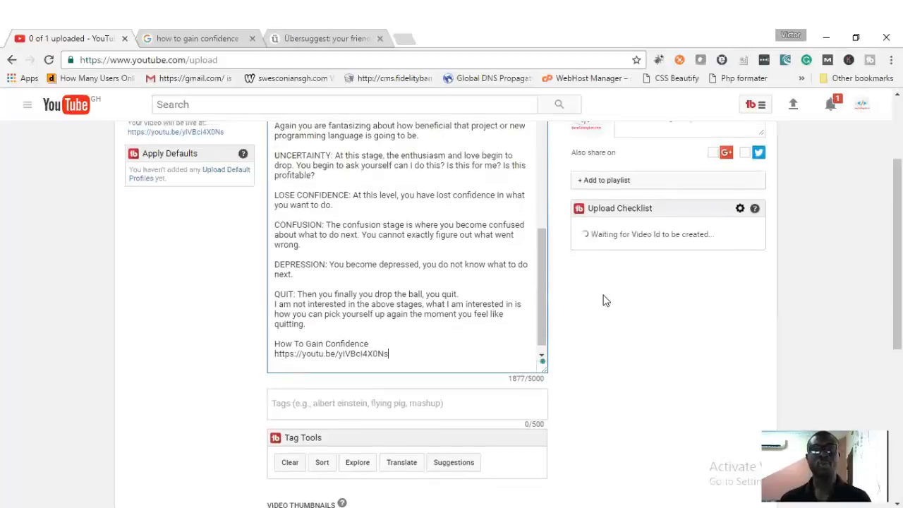
{"action": "scroll", "coordinate": [605, 318], "scroll_direction": "up", "scroll_amount": 2}
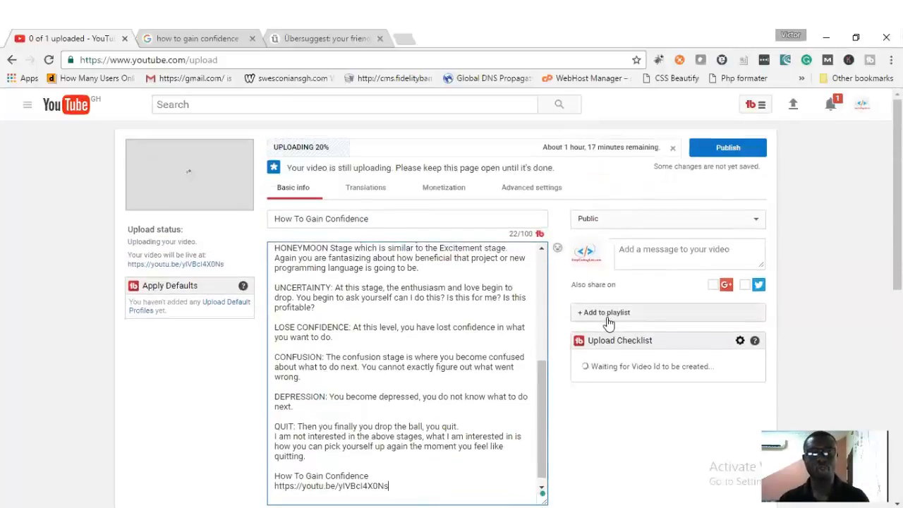
{"action": "scroll", "coordinate": [609, 322], "scroll_direction": "down", "scroll_amount": 1}
{"action": "scroll", "coordinate": [606, 320], "scroll_direction": "up", "scroll_amount": 1}
{"action": "scroll", "coordinate": [402, 343], "scroll_direction": "up", "scroll_amount": 4}
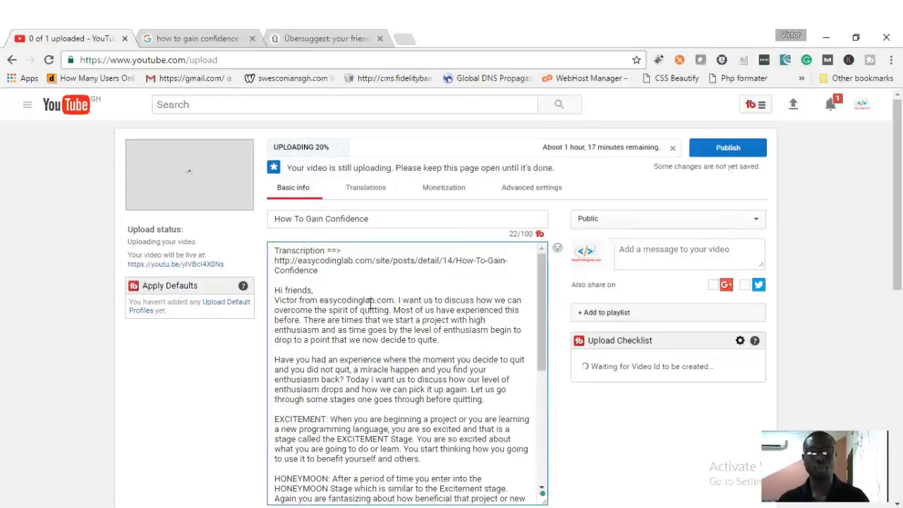
{"action": "scroll", "coordinate": [368, 321], "scroll_direction": "down", "scroll_amount": 5}
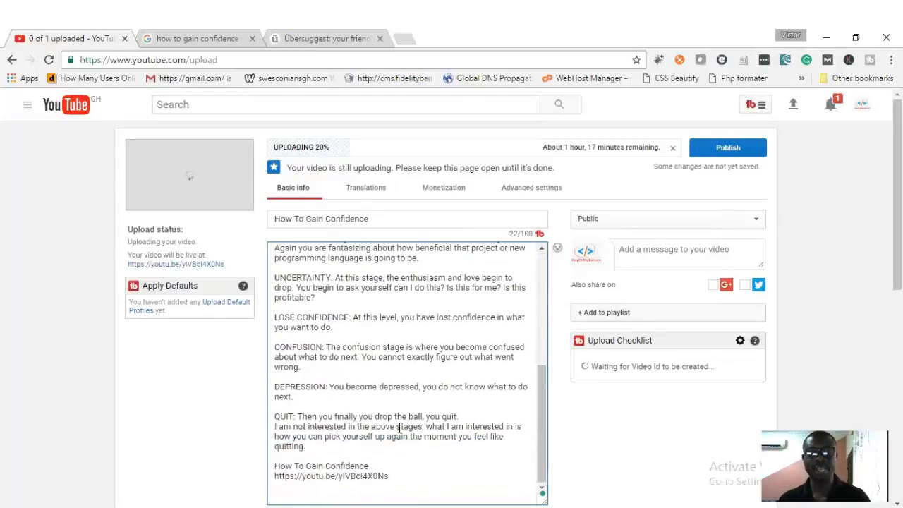
{"action": "left_click_drag", "start_coordinate": [393, 476], "coordinate": [266, 466]}
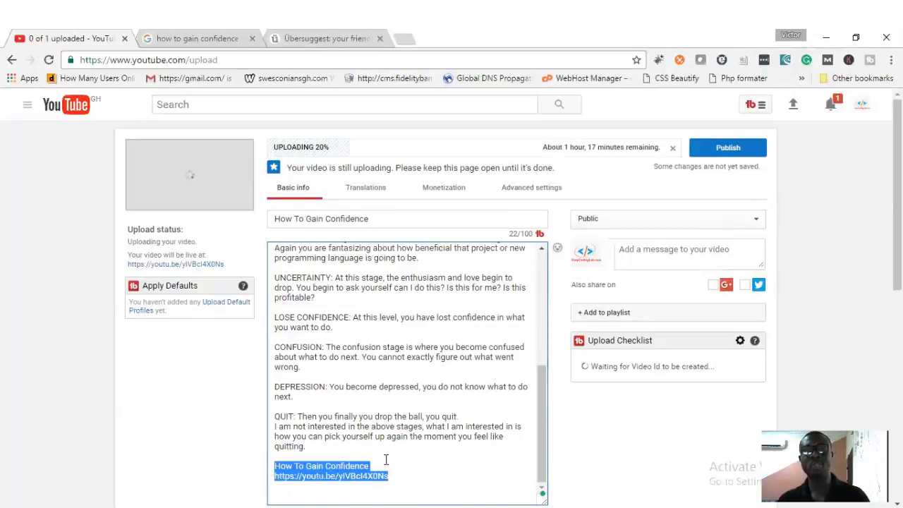
{"action": "left_click", "coordinate": [400, 476]}
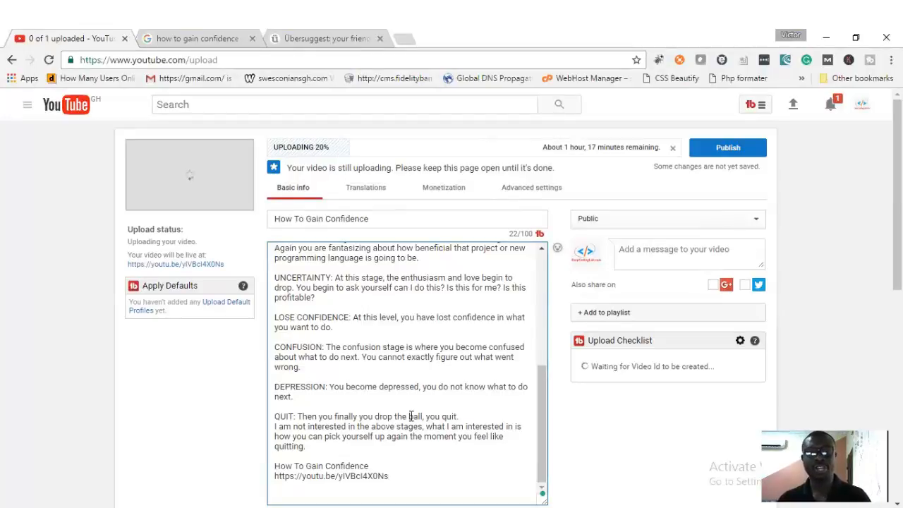
{"action": "scroll", "coordinate": [411, 416], "scroll_direction": "down", "scroll_amount": 1}
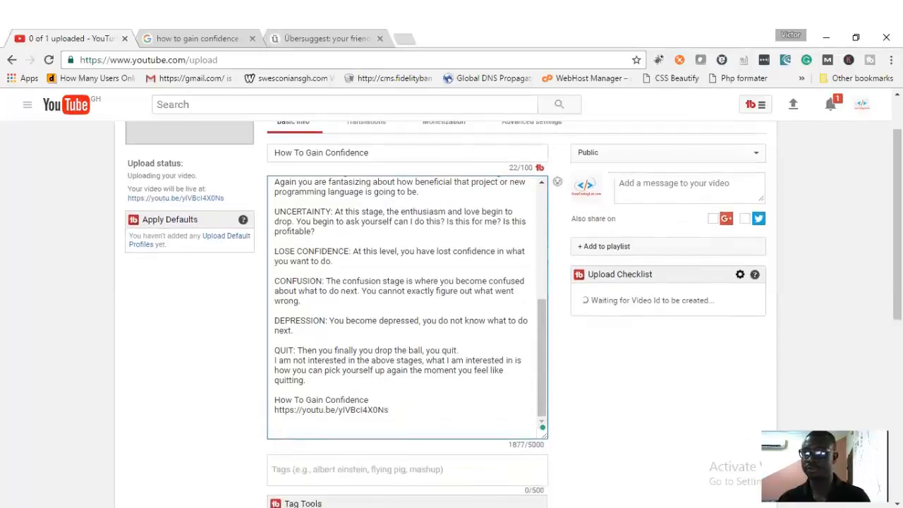
{"action": "scroll", "coordinate": [625, 306], "scroll_direction": "down", "scroll_amount": 2}
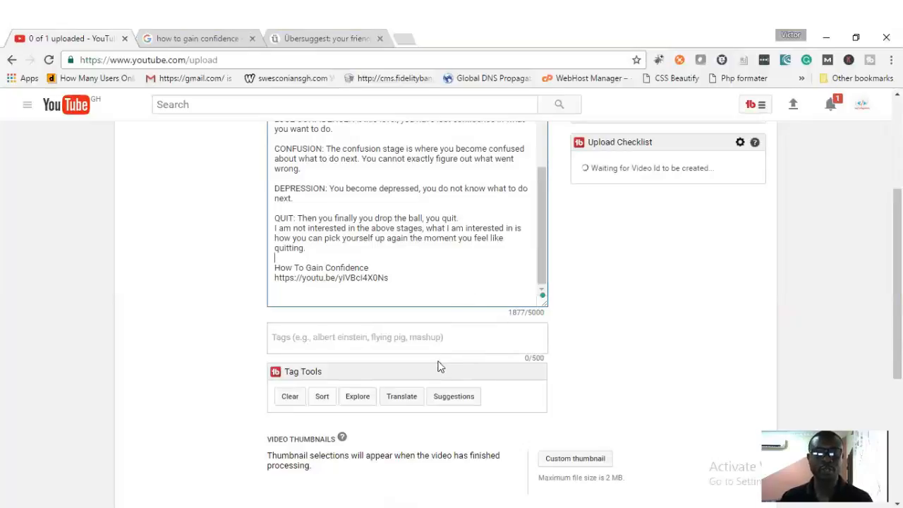
{"action": "left_click", "coordinate": [474, 338]}
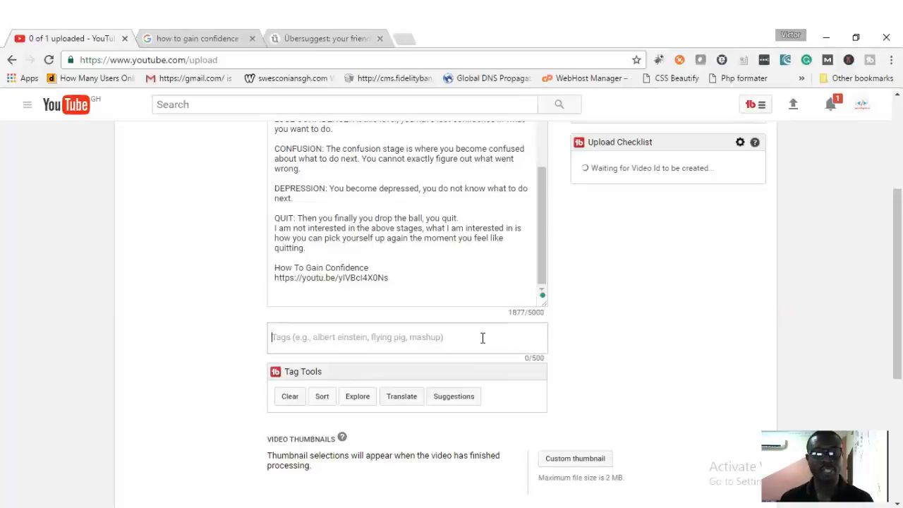
{"action": "left_click", "coordinate": [457, 289]}
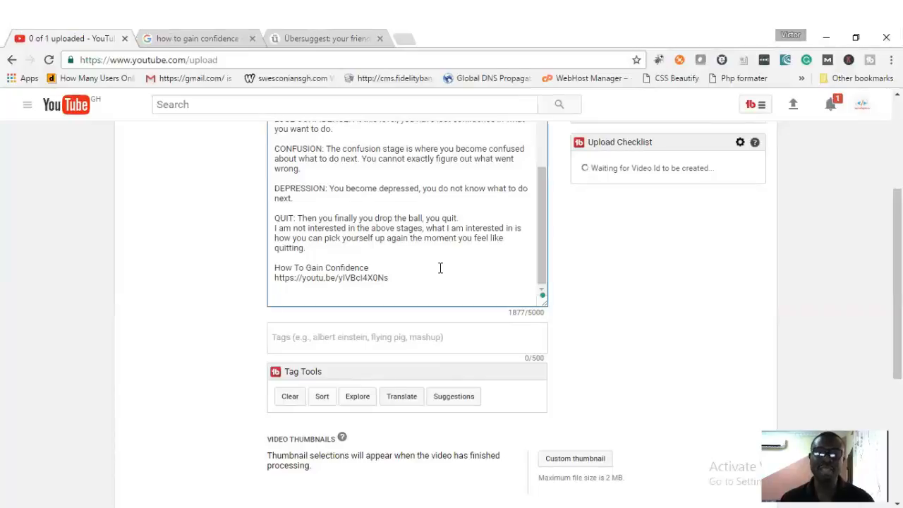
{"action": "scroll", "coordinate": [439, 268], "scroll_direction": "up", "scroll_amount": 5}
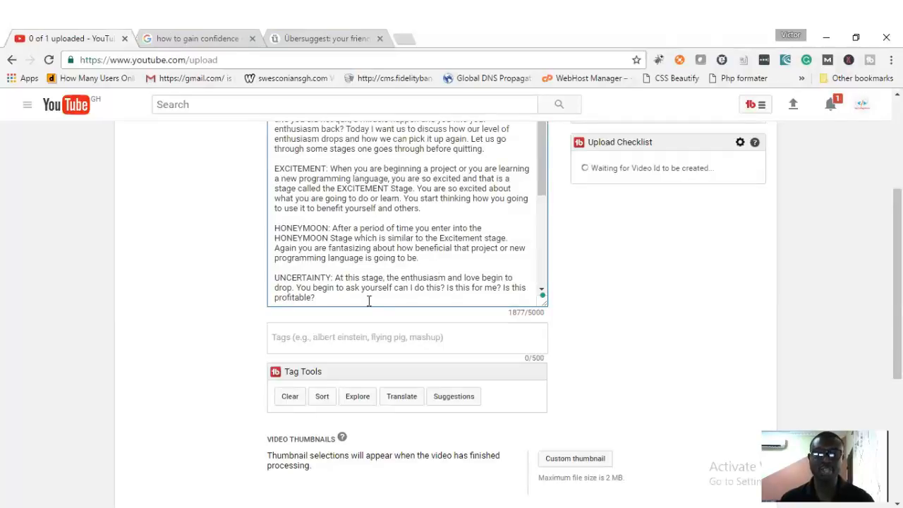
{"action": "left_click", "coordinate": [463, 339]}
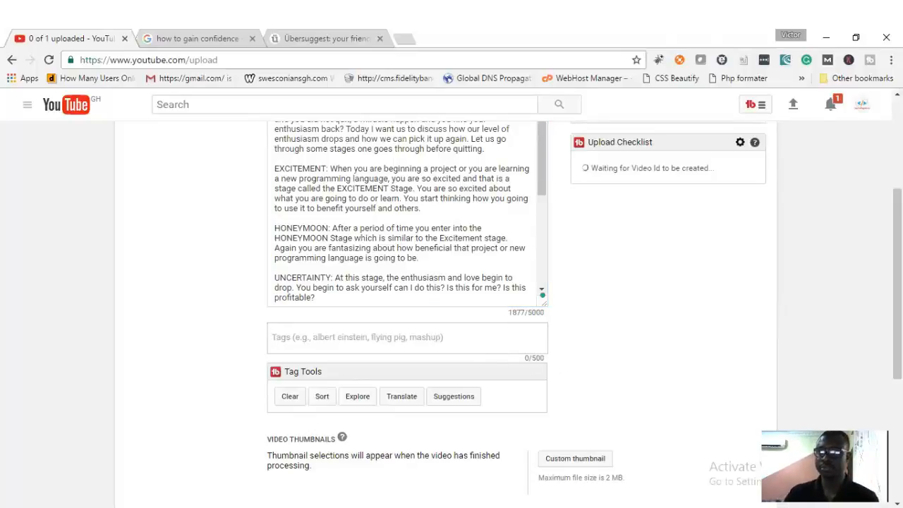
- Copy the word "Confidence" from the video title and add it as the first tag
{"action": "scroll", "coordinate": [407, 337], "scroll_direction": "up", "scroll_amount": 3}
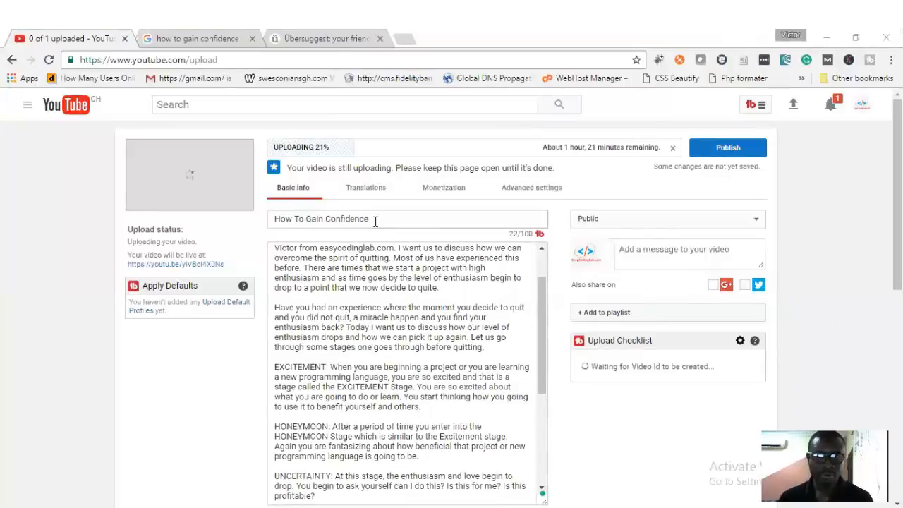
{"action": "left_click_drag", "start_coordinate": [375, 221], "coordinate": [242, 226]}
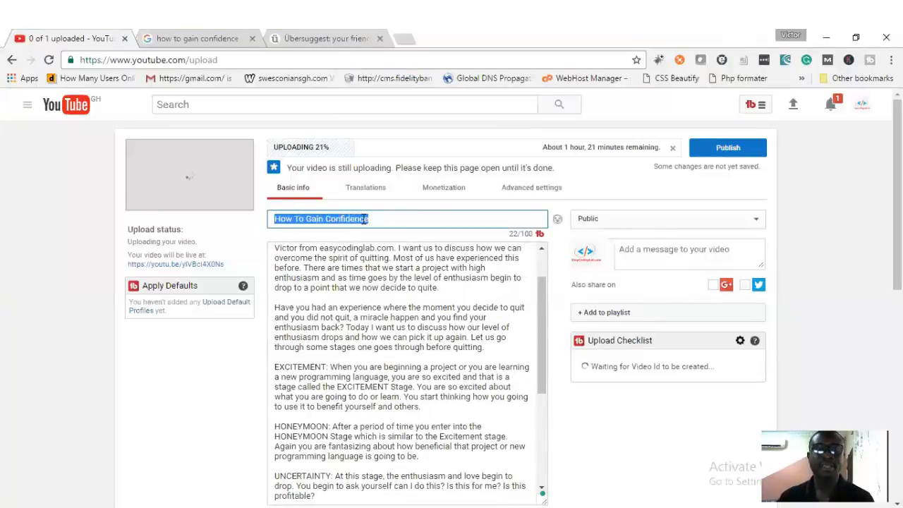
{"action": "left_click", "coordinate": [363, 218]}
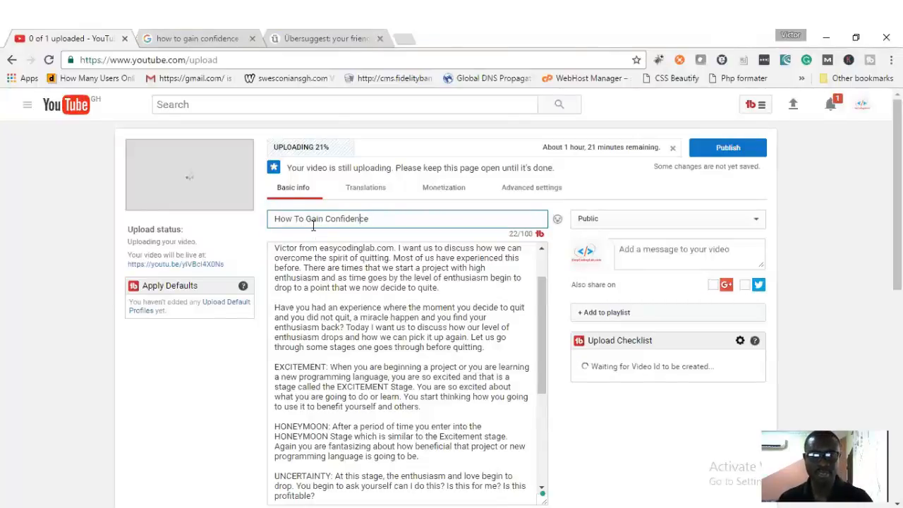
{"action": "double_click", "coordinate": [332, 214]}
{"action": "key", "text": "ctrl+c"}
{"action": "scroll", "coordinate": [219, 356], "scroll_direction": "down", "scroll_amount": 4}
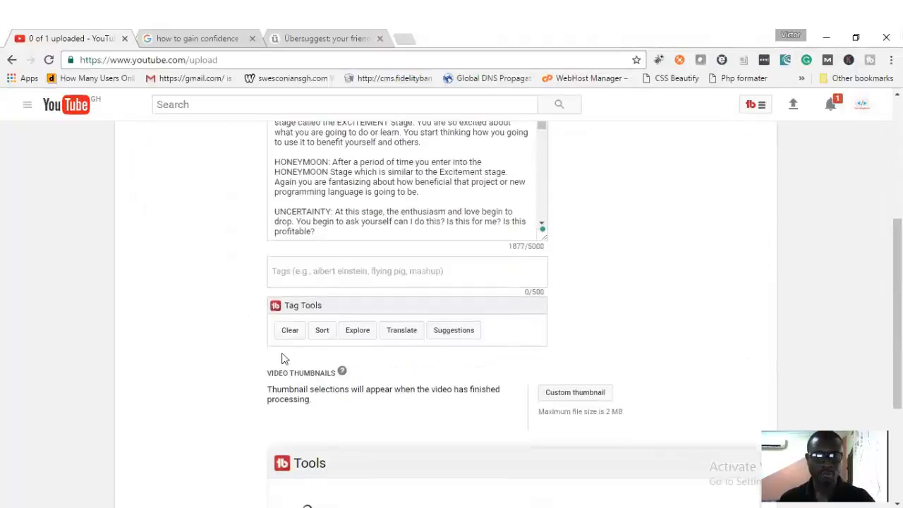
{"action": "left_click", "coordinate": [323, 275]}
{"action": "key", "text": "ctrl+v"}
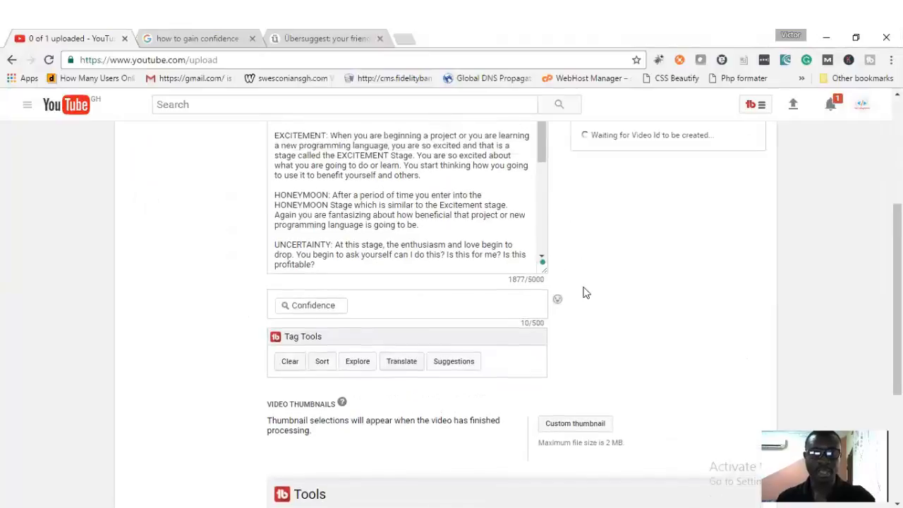
- Copy "Gain Confidence" from the video title and add it as a second tag
{"action": "scroll", "coordinate": [585, 292], "scroll_direction": "up", "scroll_amount": 4}
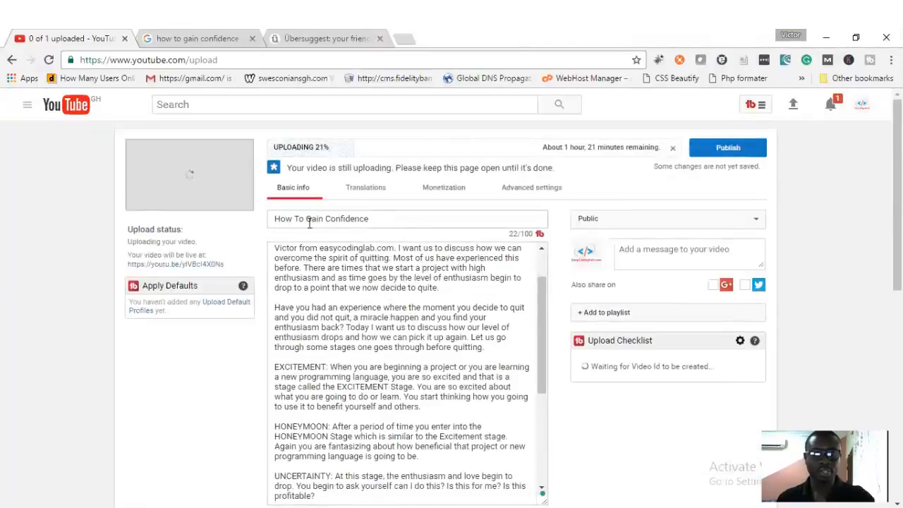
{"action": "left_click_drag", "start_coordinate": [306, 219], "coordinate": [433, 218]}
{"action": "key", "text": "ctrl+c"}
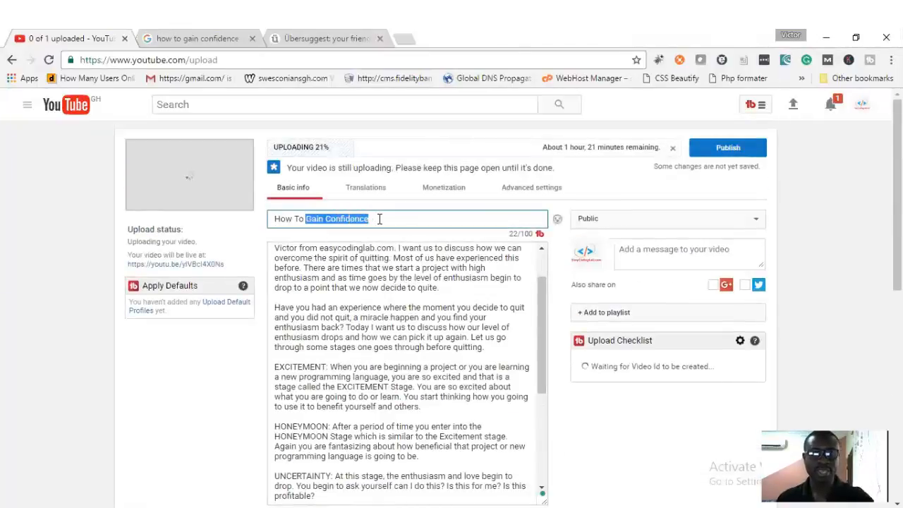
{"action": "scroll", "coordinate": [208, 429], "scroll_direction": "down", "scroll_amount": 1}
{"action": "scroll", "coordinate": [208, 429], "scroll_direction": "down", "scroll_amount": 3}
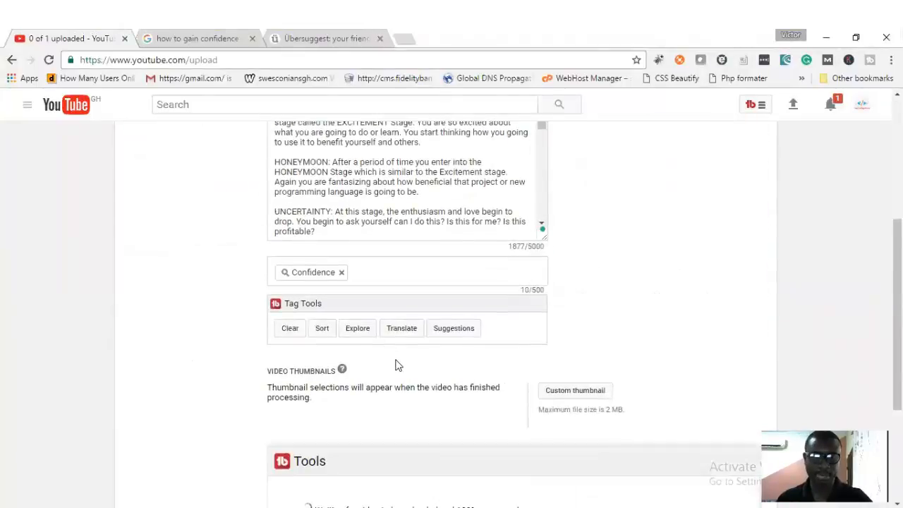
{"action": "left_click", "coordinate": [382, 264]}
{"action": "key", "text": "ctrl+v"}
{"action": "key", "text": "Return"}
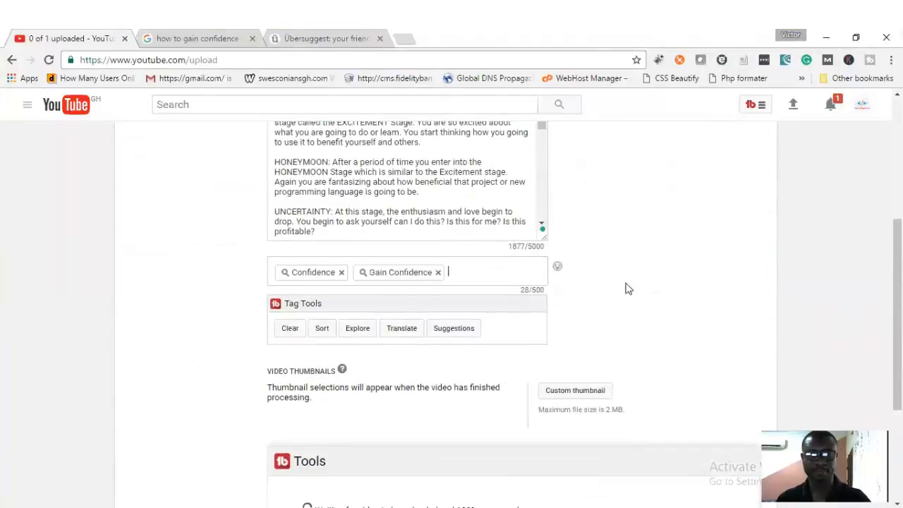
- Copy the full video title "How To Gain Confidence" and add it as a third tag
{"action": "scroll", "coordinate": [641, 284], "scroll_direction": "up", "scroll_amount": 3}
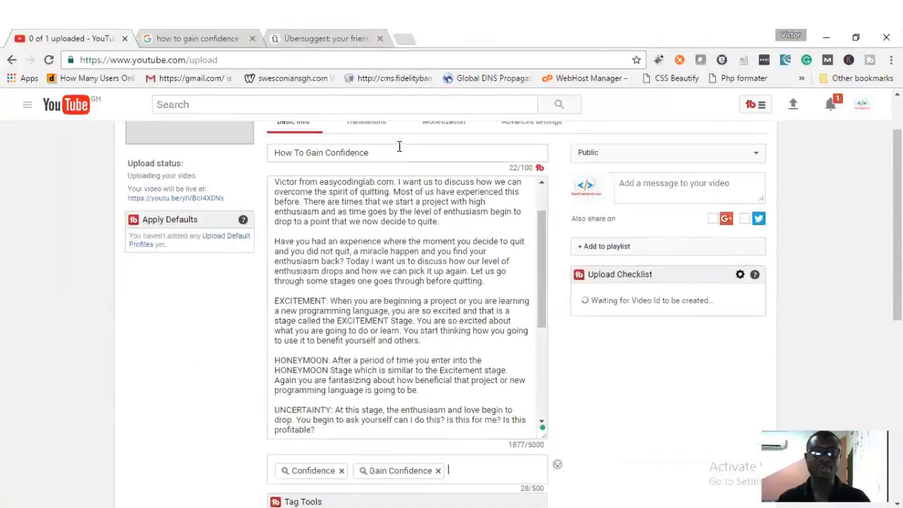
{"action": "left_click_drag", "start_coordinate": [396, 152], "coordinate": [256, 152]}
{"action": "key", "text": "ctrl+c"}
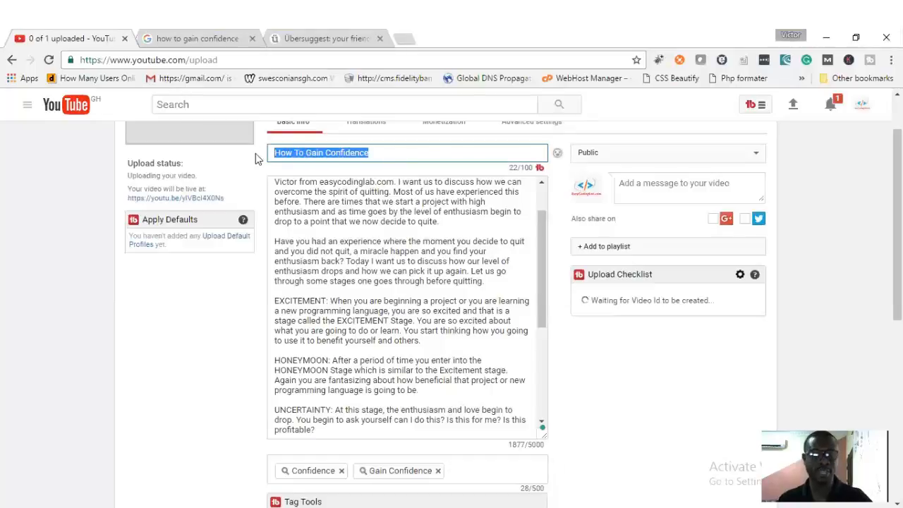
{"action": "scroll", "coordinate": [728, 413], "scroll_direction": "down", "scroll_amount": 2}
{"action": "left_click", "coordinate": [509, 345]}
{"action": "key", "text": "ctrl+v"}
{"action": "key", "text": "Return"}
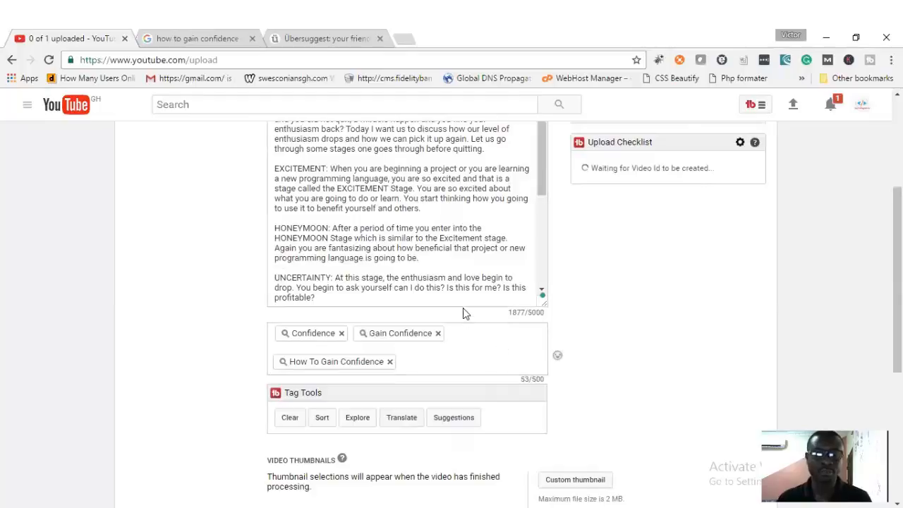
- Copy the keyword "how to gain confidence back" from the Übersuggest list and add it to the YouTube video's tags
{"action": "left_click", "coordinate": [330, 38]}
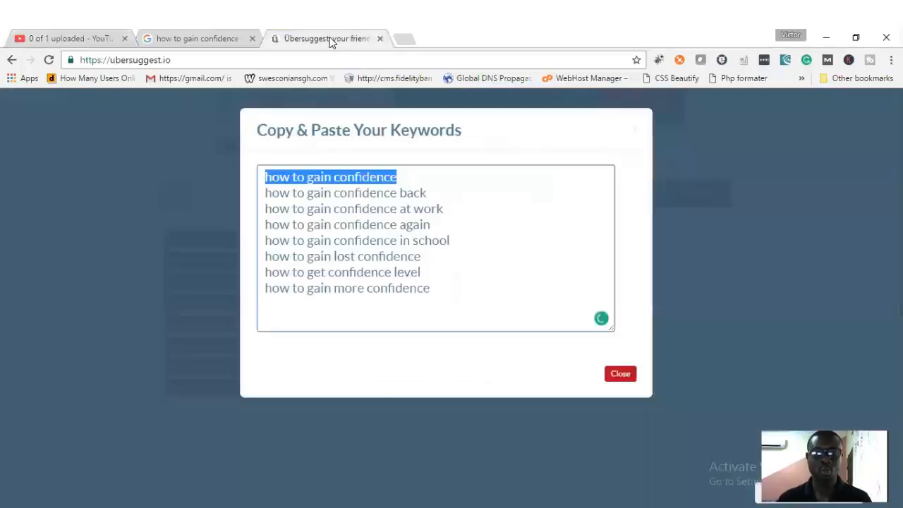
{"action": "left_click", "coordinate": [427, 178]}
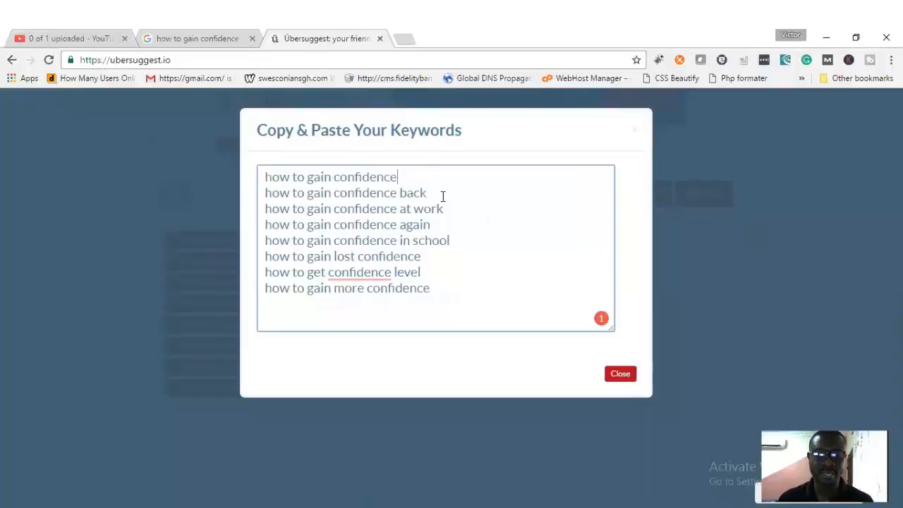
{"action": "left_click_drag", "start_coordinate": [427, 193], "coordinate": [251, 199]}
{"action": "key", "text": "ctrl+c"}
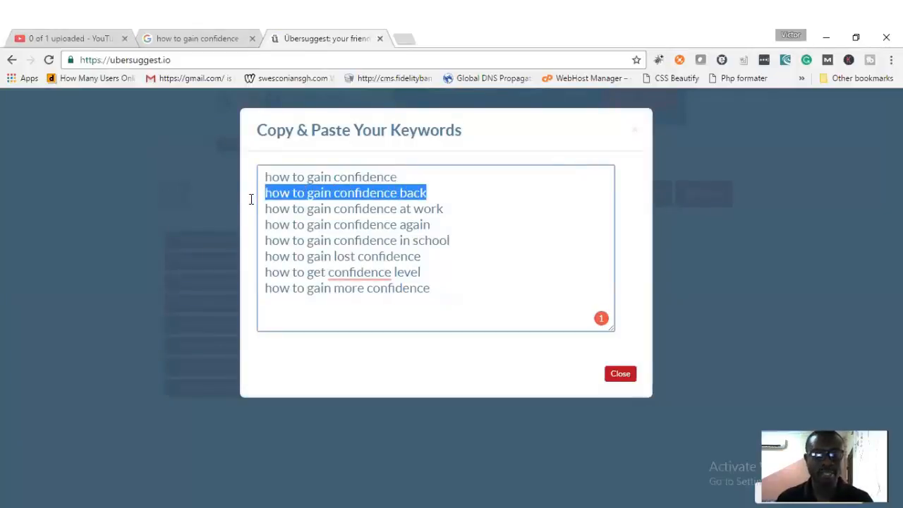
{"action": "left_click", "coordinate": [90, 36]}
{"action": "key", "text": "ctrl+v"}
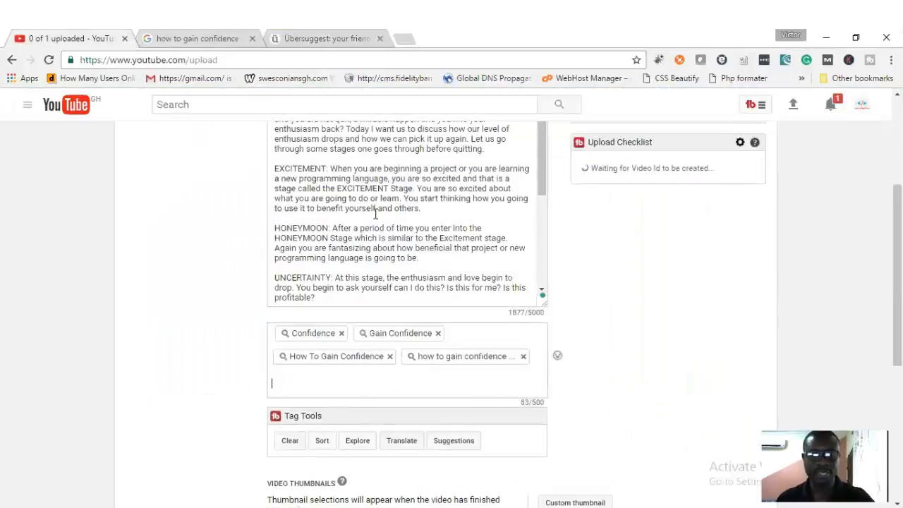
- Copy the keyword "how to gain confidence at work" from the Übersuggest list and add it to the YouTube video's tags
{"action": "left_click", "coordinate": [306, 38]}
{"action": "left_click_drag", "start_coordinate": [443, 209], "coordinate": [242, 210]}
{"action": "key", "text": "ctrl+c"}
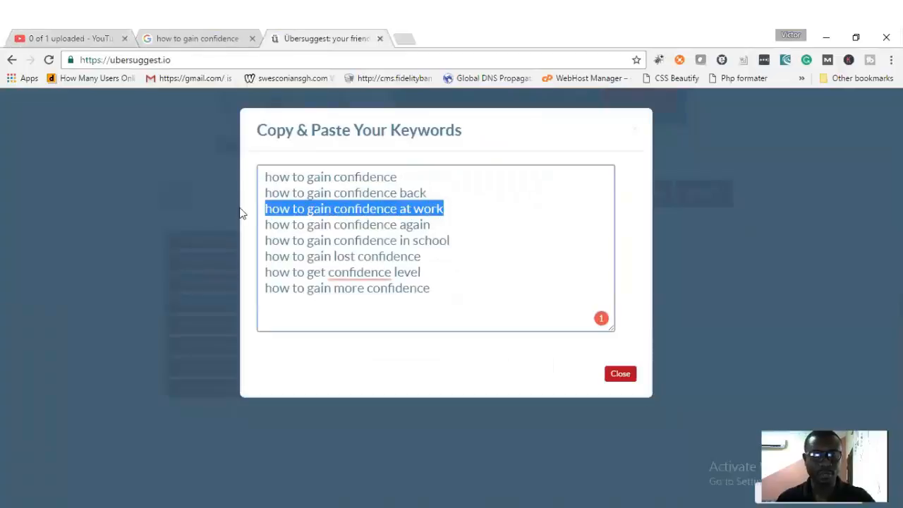
{"action": "left_click", "coordinate": [105, 38]}
{"action": "key", "text": "ctrl+v"}
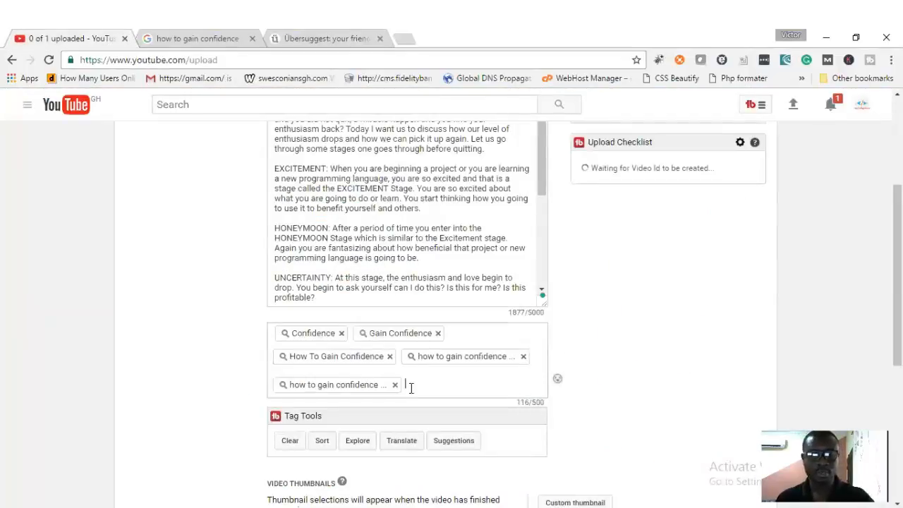
- Copy the keyword "how to gain confidence again" from the Übersuggest list and add it to the YouTube video's tags
{"action": "left_click", "coordinate": [321, 38]}
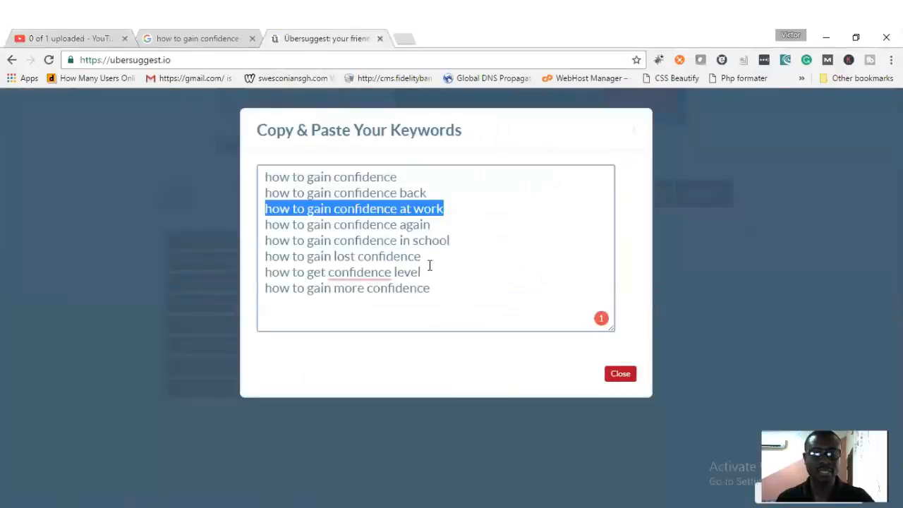
{"action": "left_click_drag", "start_coordinate": [430, 224], "coordinate": [232, 228]}
{"action": "key", "text": "ctrl+c"}
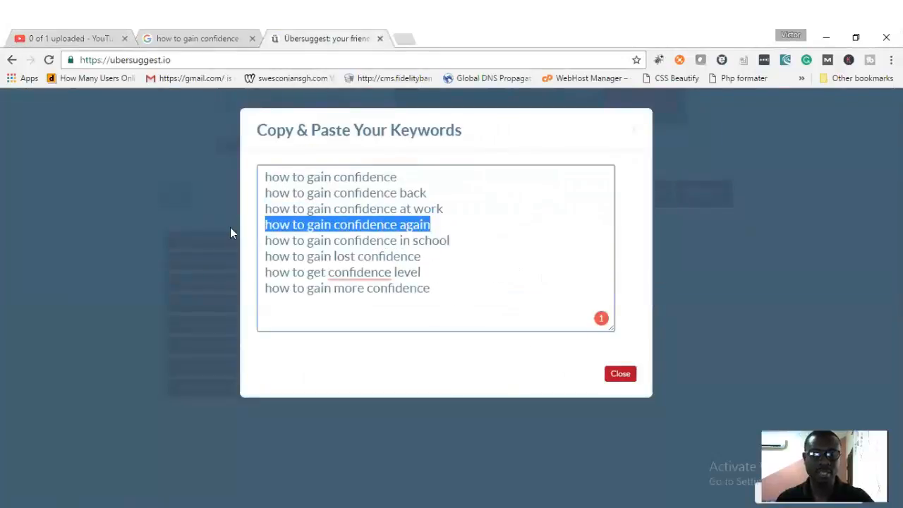
{"action": "left_click", "coordinate": [76, 38]}
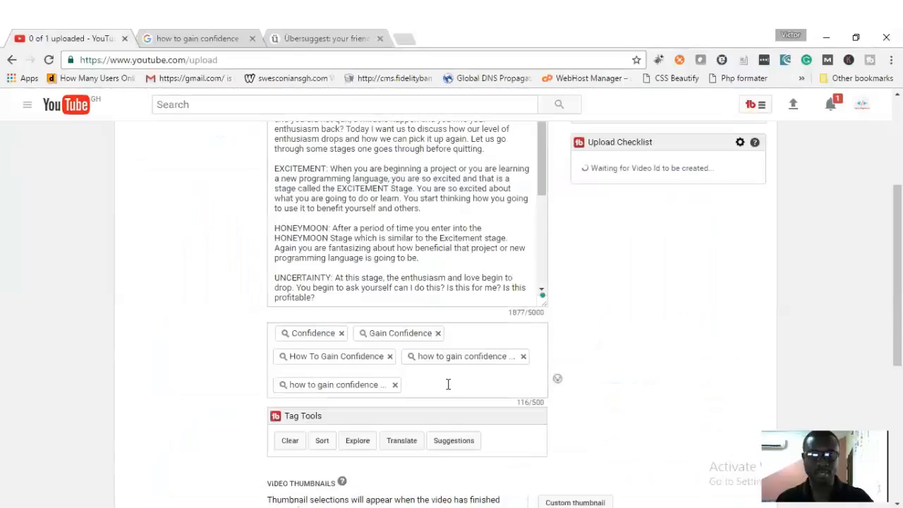
{"action": "key", "text": "ctrl+v"}
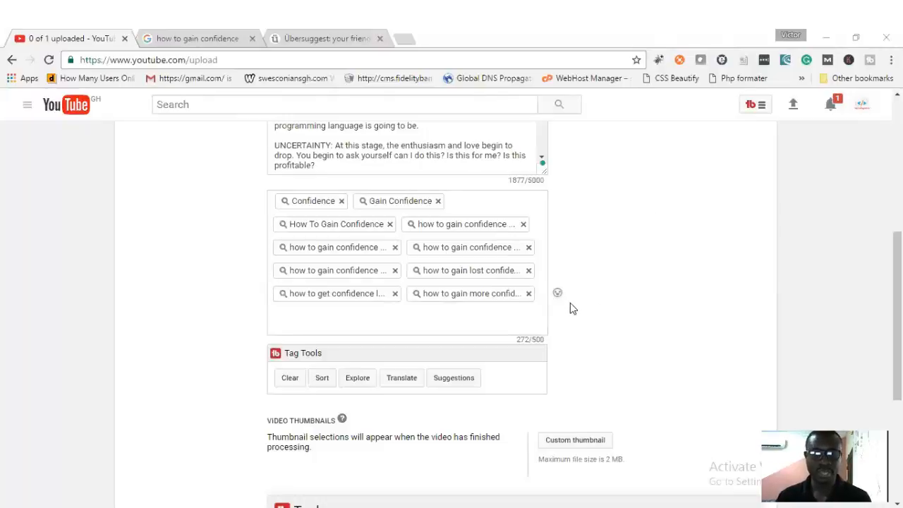
- Upload "how to gain confidence.jpg" from the EasyCodingLab blog images jpg folder on the Transcend (F:) drive as the custom thumbnail
{"action": "scroll", "coordinate": [573, 311], "scroll_direction": "down", "scroll_amount": 1}
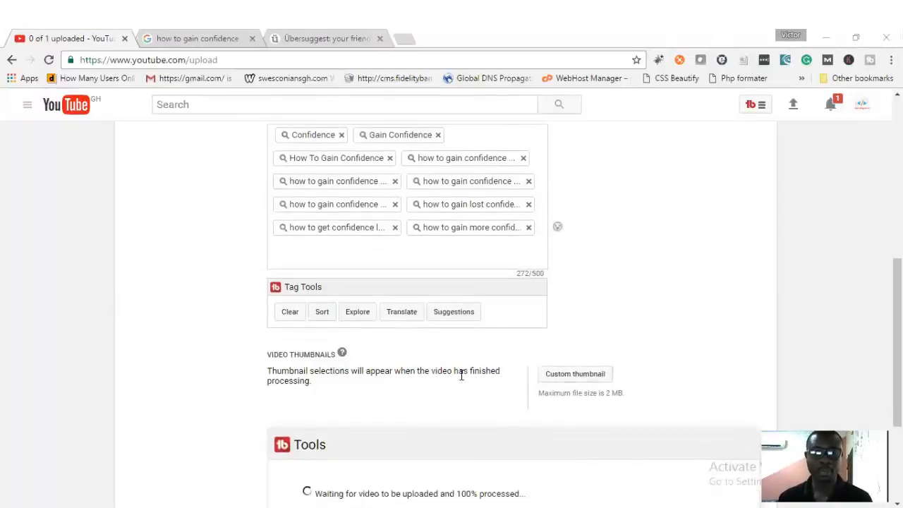
{"action": "left_click", "coordinate": [568, 377]}
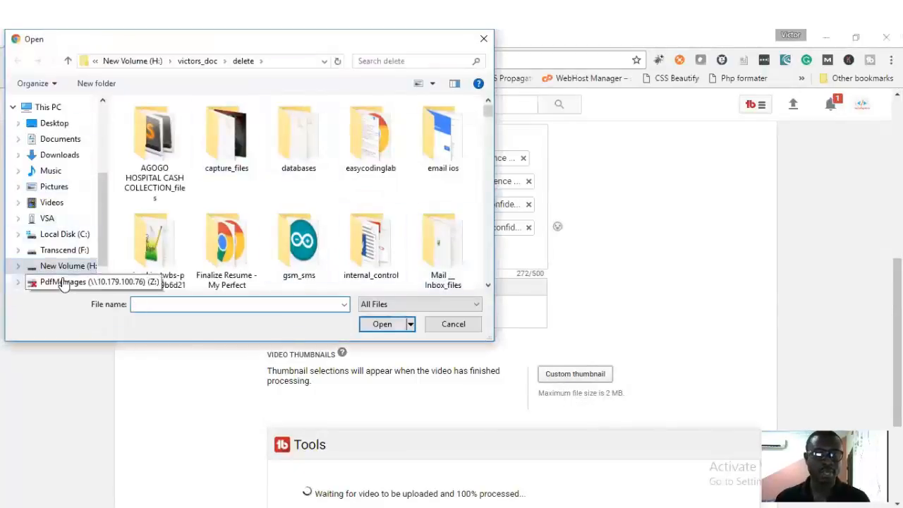
{"action": "scroll", "coordinate": [64, 283], "scroll_direction": "down", "scroll_amount": 1}
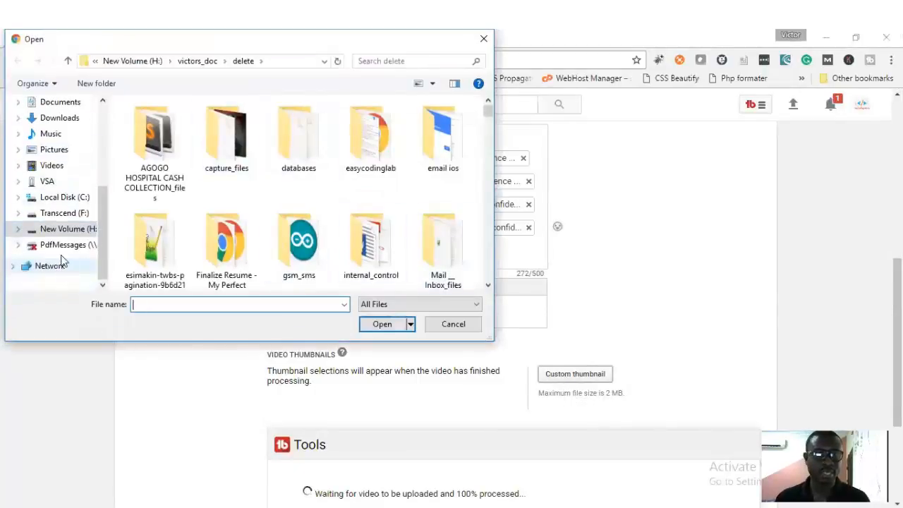
{"action": "left_click", "coordinate": [63, 212]}
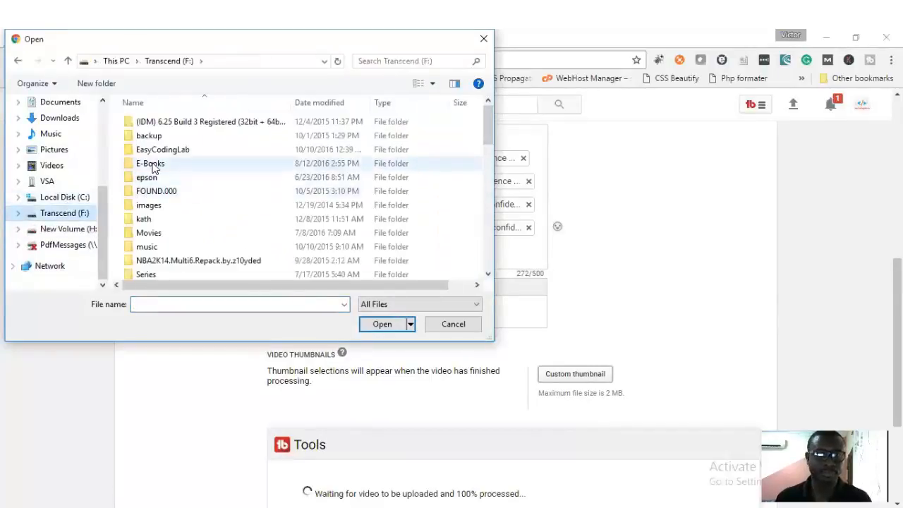
{"action": "double_click", "coordinate": [155, 150]}
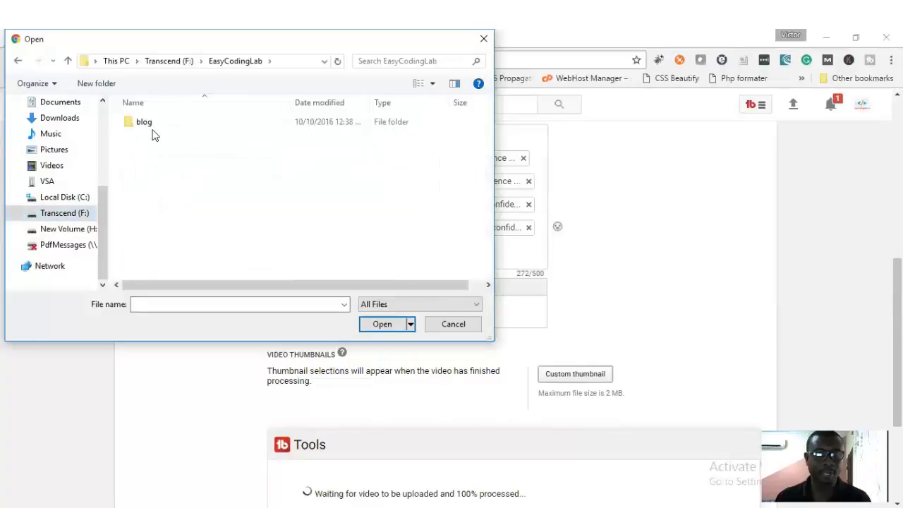
{"action": "double_click", "coordinate": [147, 127]}
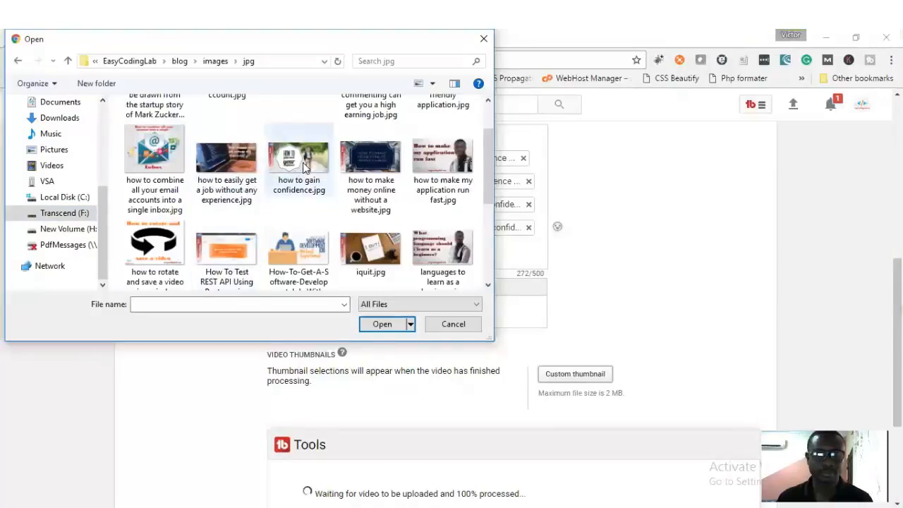
{"action": "double_click", "coordinate": [303, 162]}
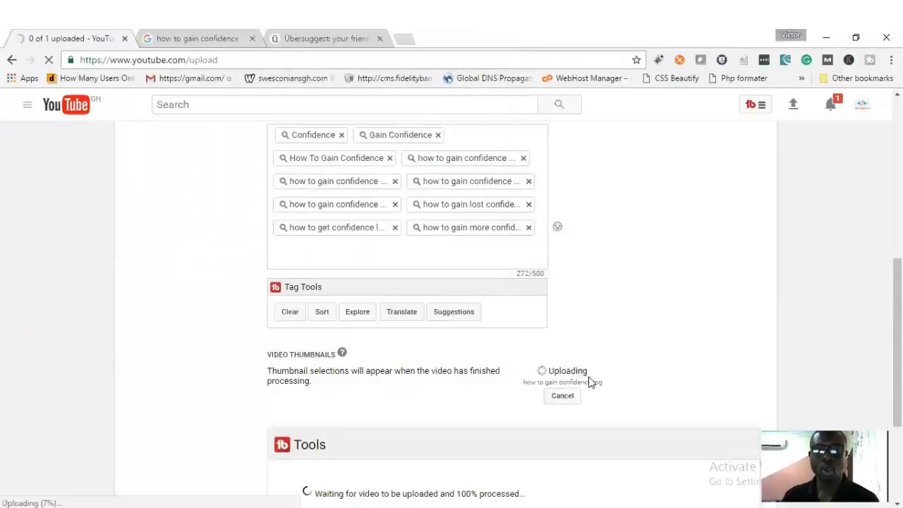
- Set the video's privacy to Private and finish the upload
{"action": "scroll", "coordinate": [605, 375], "scroll_direction": "up", "scroll_amount": 2}
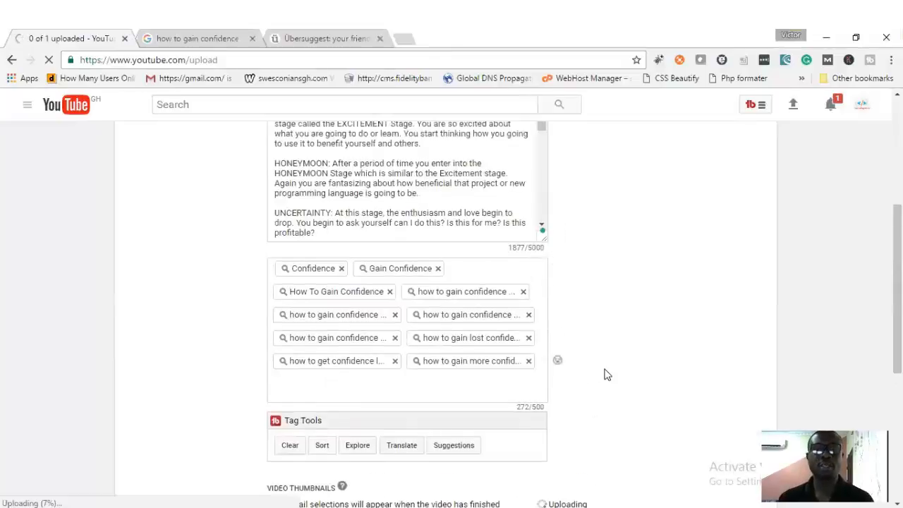
{"action": "scroll", "coordinate": [607, 372], "scroll_direction": "up", "scroll_amount": 5}
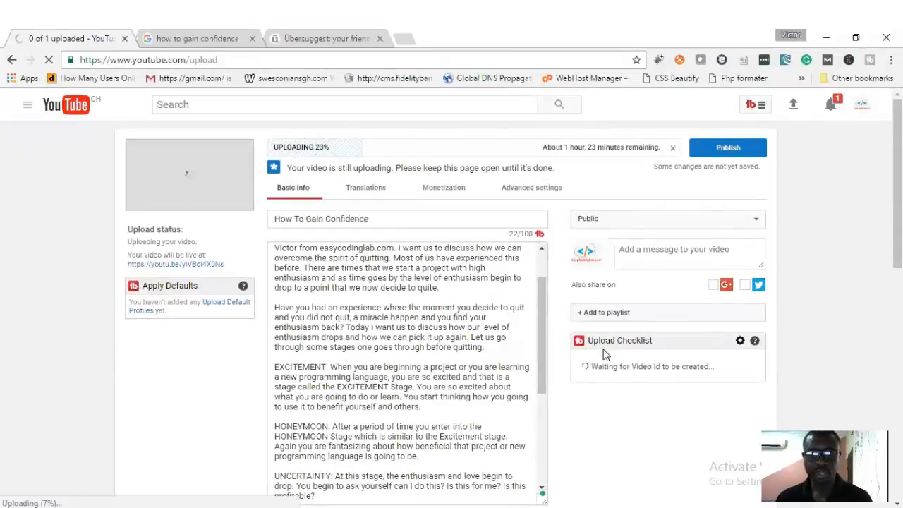
{"action": "scroll", "coordinate": [601, 374], "scroll_direction": "down", "scroll_amount": 2}
{"action": "scroll", "coordinate": [600, 374], "scroll_direction": "up", "scroll_amount": 3}
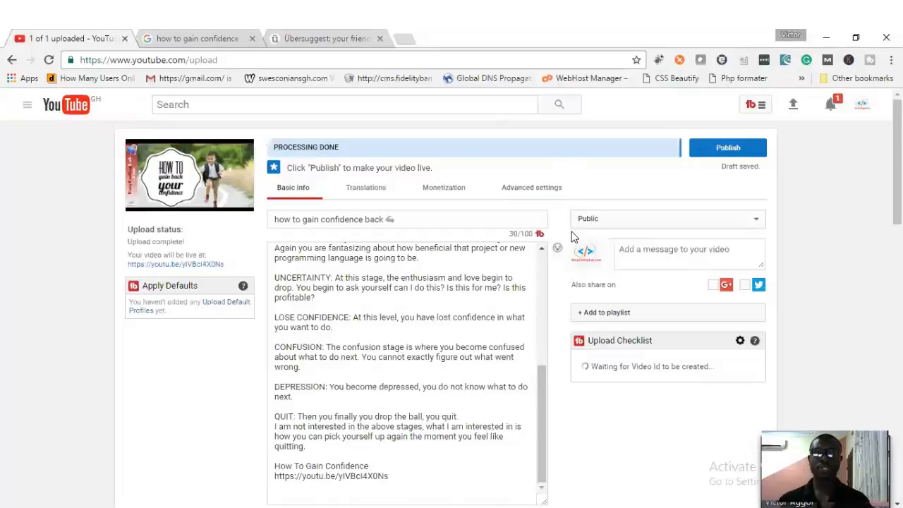
{"action": "left_click", "coordinate": [632, 220]}
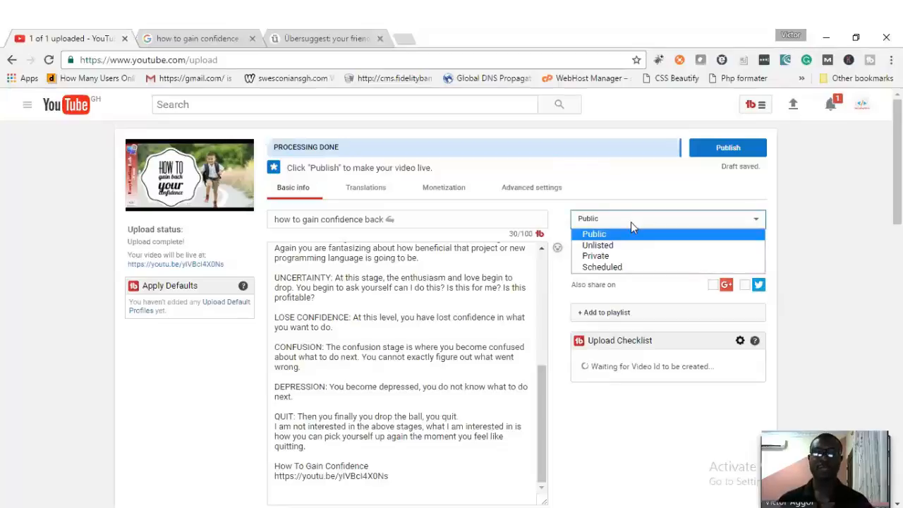
{"action": "left_click", "coordinate": [619, 258]}
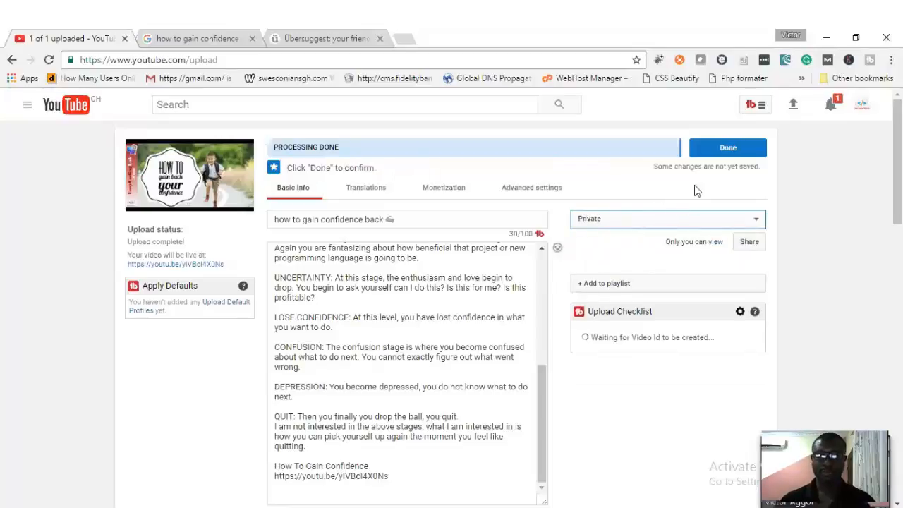
{"action": "left_click", "coordinate": [727, 149]}
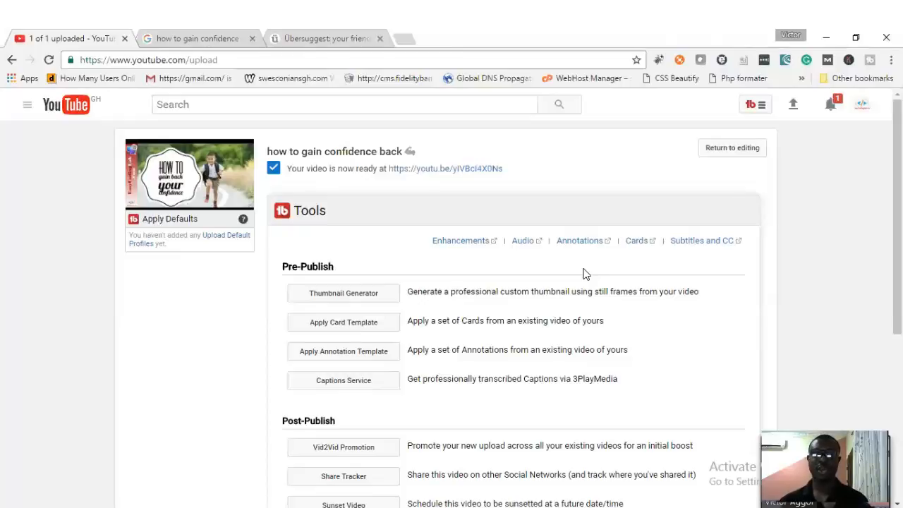
- Open the video's cards editor and add a video card at 4:03 that links to the upload "How To Make Money Online Without ..."
{"action": "left_click", "coordinate": [635, 242]}
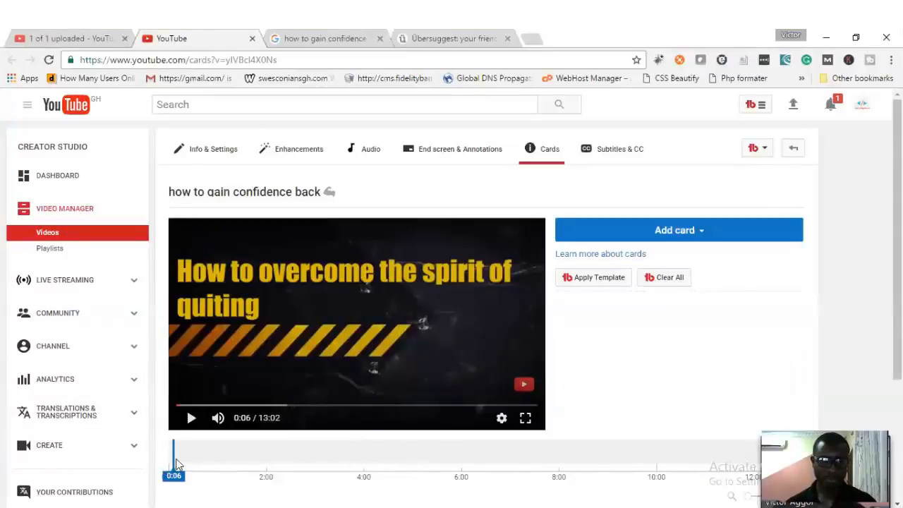
{"action": "left_click_drag", "start_coordinate": [172, 457], "coordinate": [365, 461]}
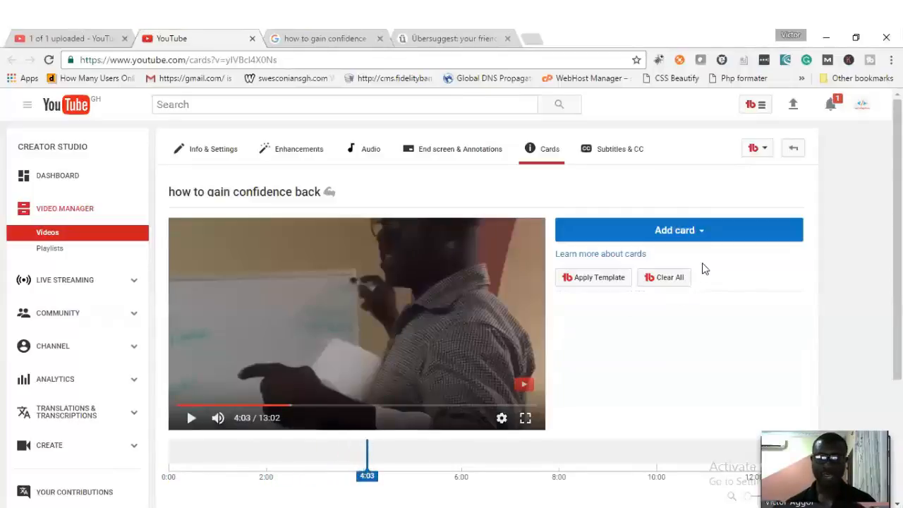
{"action": "left_click", "coordinate": [700, 232]}
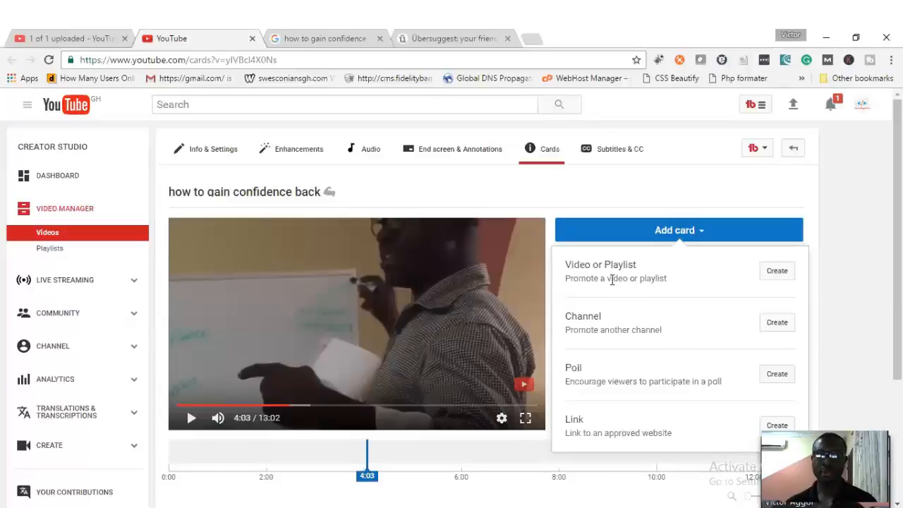
{"action": "left_click", "coordinate": [777, 272]}
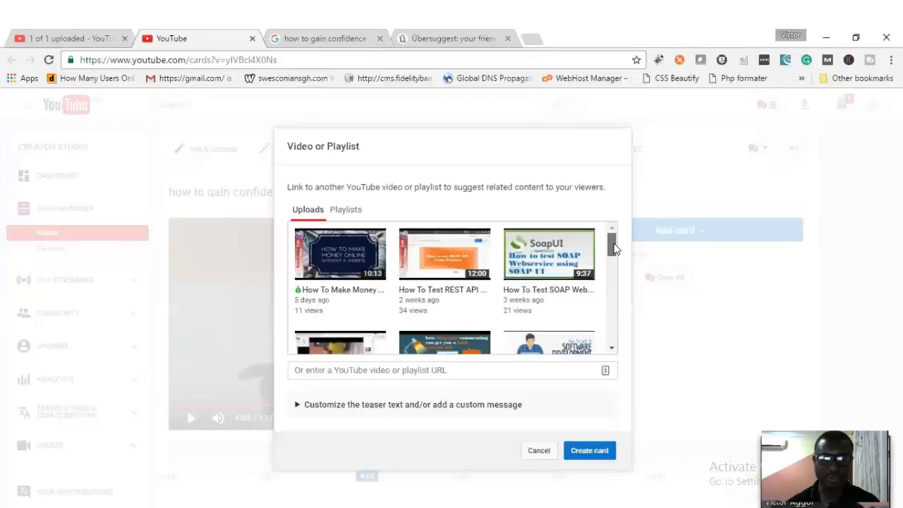
{"action": "mouse_move", "coordinate": [614, 247]}
{"action": "left_mouse_down"}
{"action": "mouse_move", "coordinate": [611, 289]}
{"action": "mouse_move", "coordinate": [609, 243]}
{"action": "left_mouse_up"}
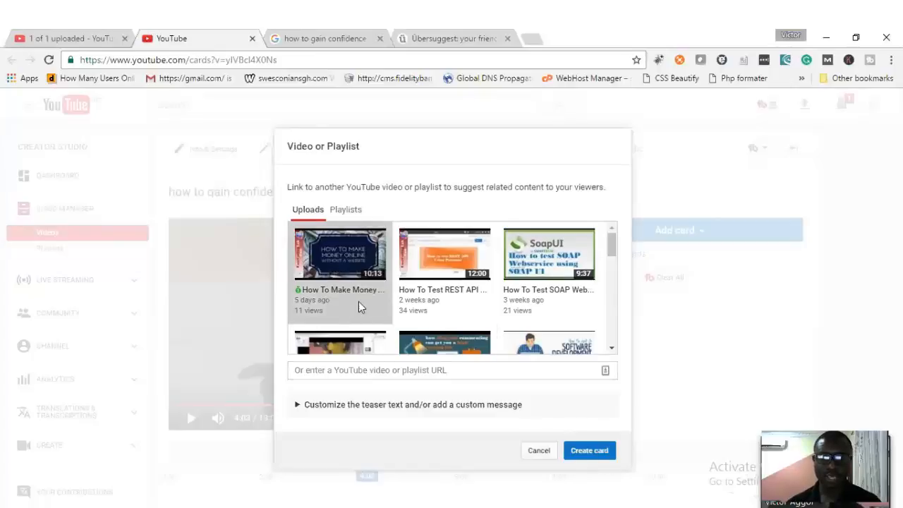
{"action": "left_click", "coordinate": [593, 453]}
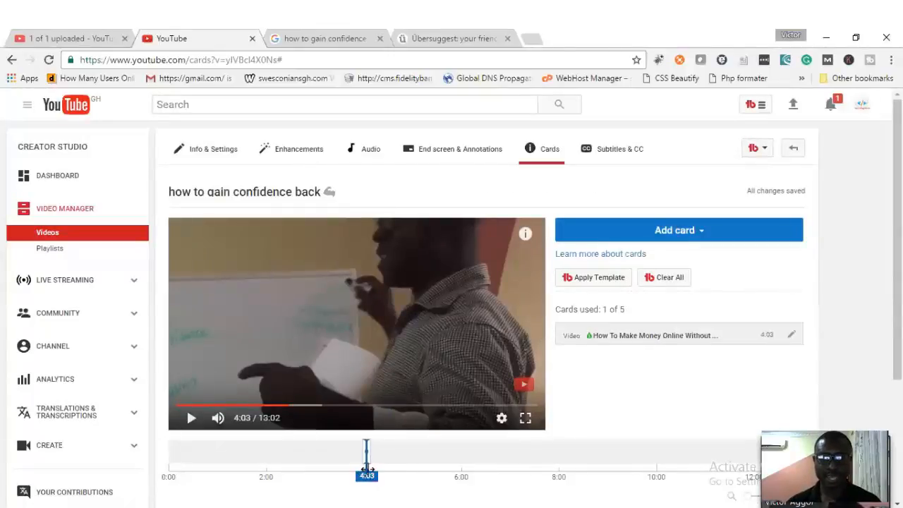
- Add a second video card at 7:59 that links to the upload "How To Rotate A Video And Save Using ..."
{"action": "left_click_drag", "start_coordinate": [366, 467], "coordinate": [559, 475]}
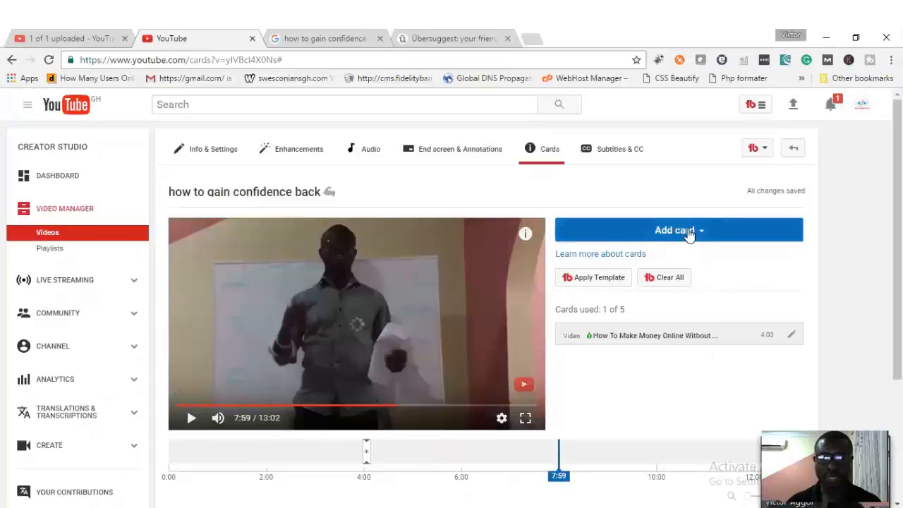
{"action": "left_click", "coordinate": [688, 233]}
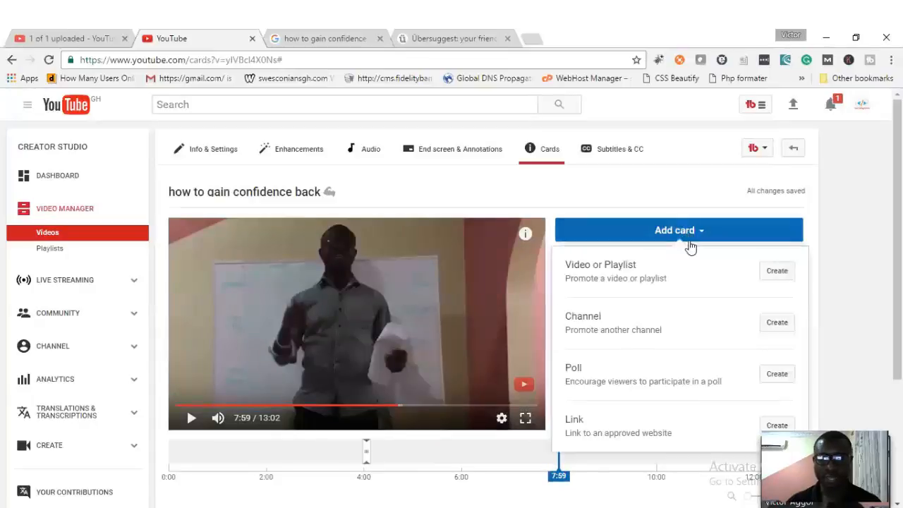
{"action": "left_click", "coordinate": [777, 272]}
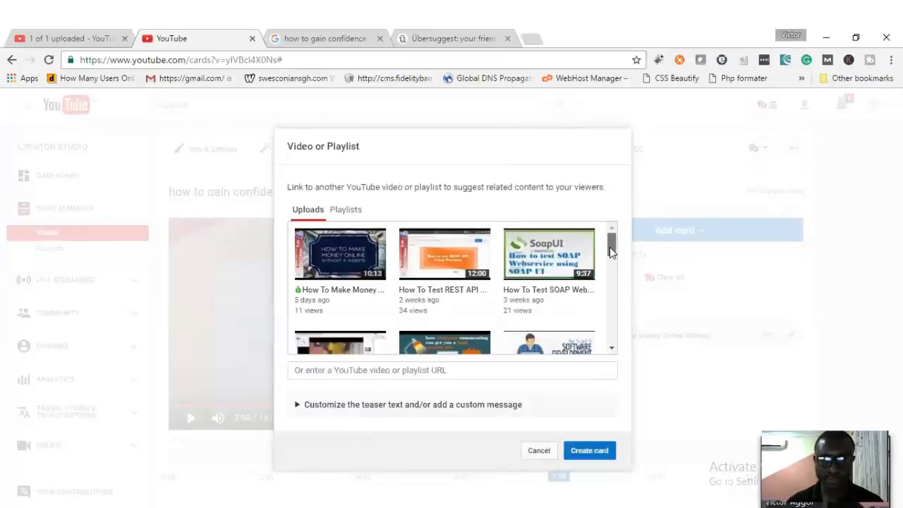
{"action": "left_click_drag", "start_coordinate": [610, 252], "coordinate": [611, 263]}
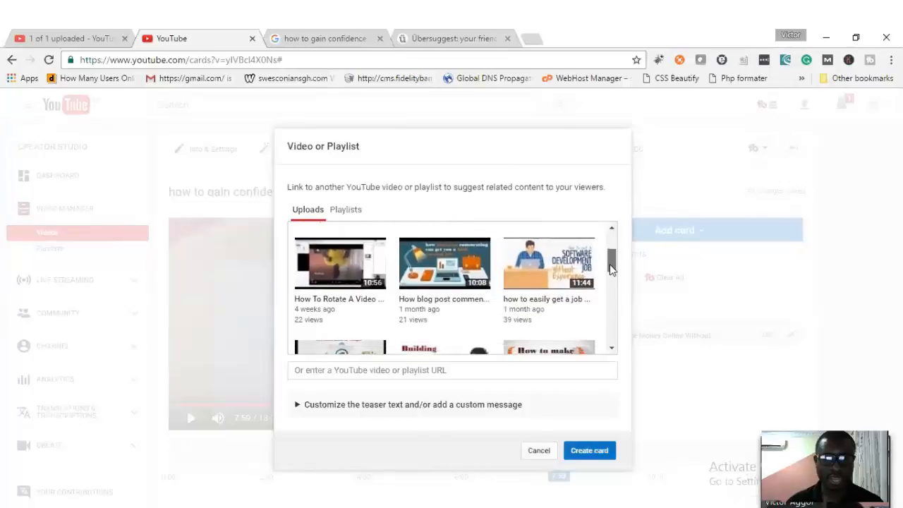
{"action": "left_click", "coordinate": [341, 263]}
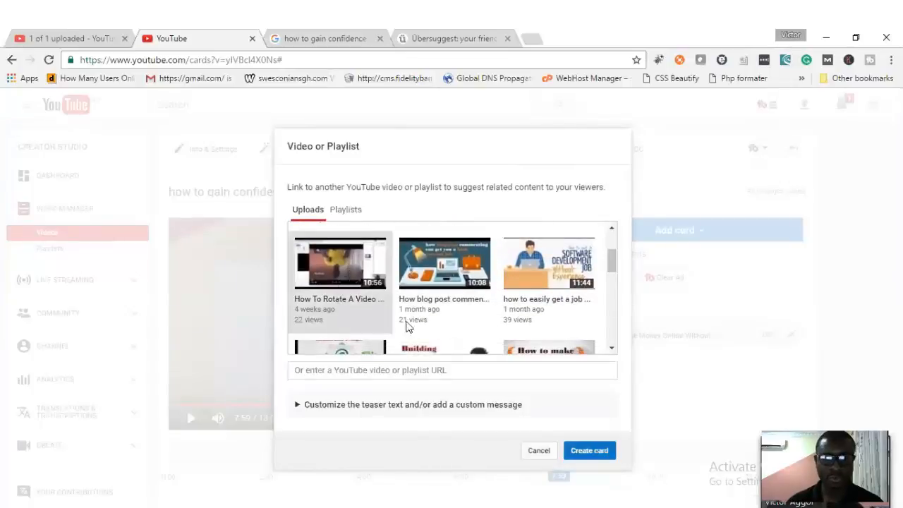
{"action": "left_click", "coordinate": [591, 453]}
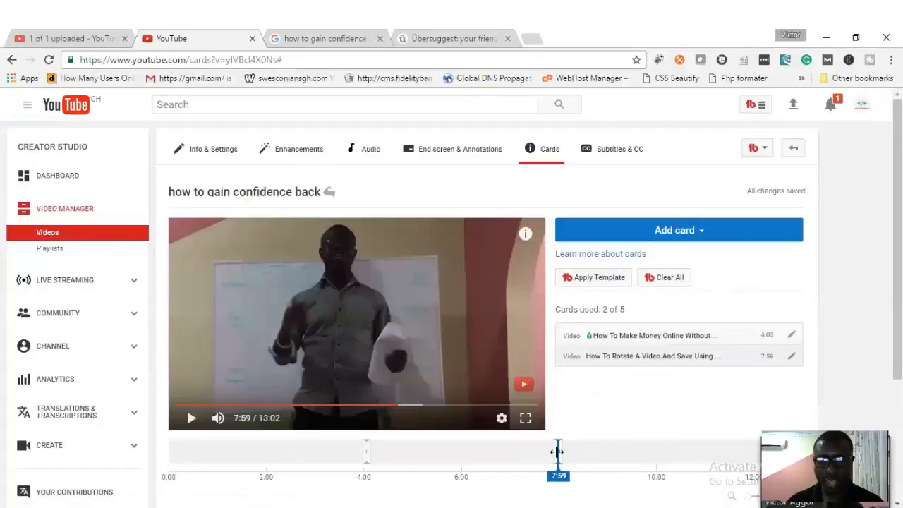
- Add a third video card at 10:53 that links to the upload "how to easily get a job without any expe..."
{"action": "left_click_drag", "start_coordinate": [646, 461], "coordinate": [698, 459]}
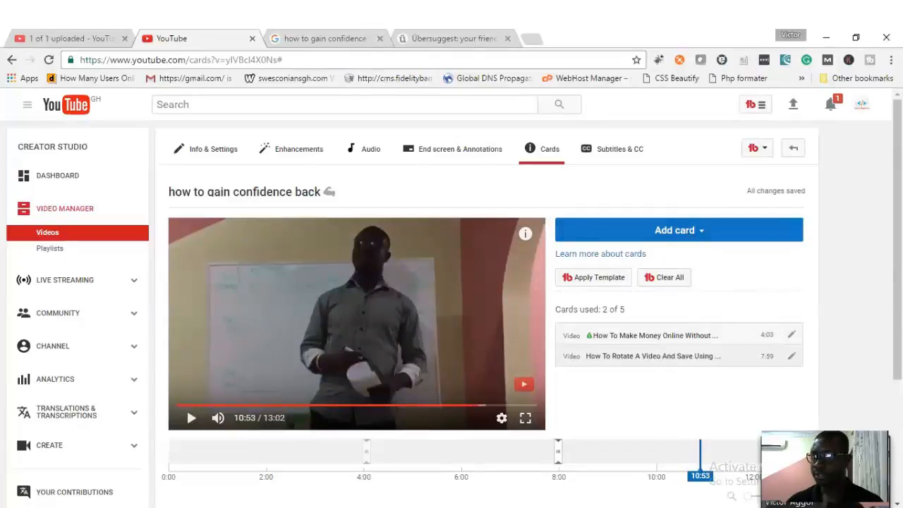
{"action": "left_click", "coordinate": [681, 231]}
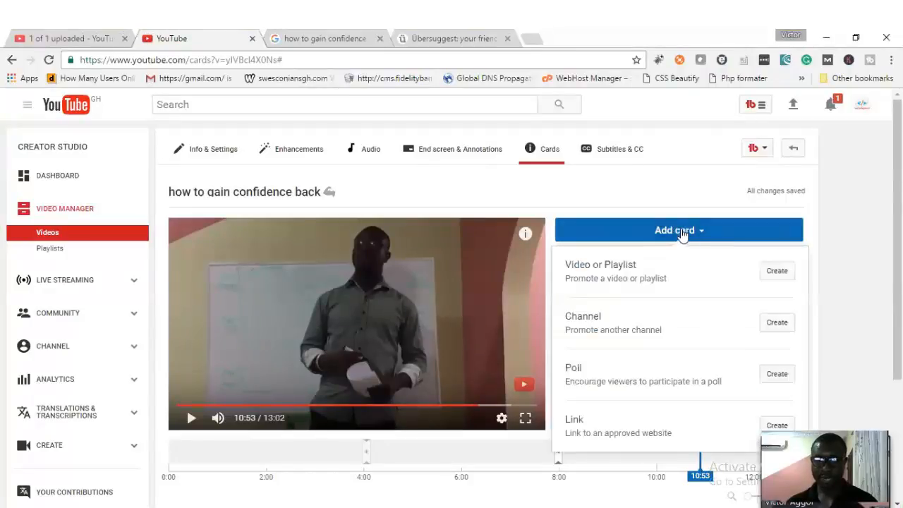
{"action": "left_click", "coordinate": [784, 274]}
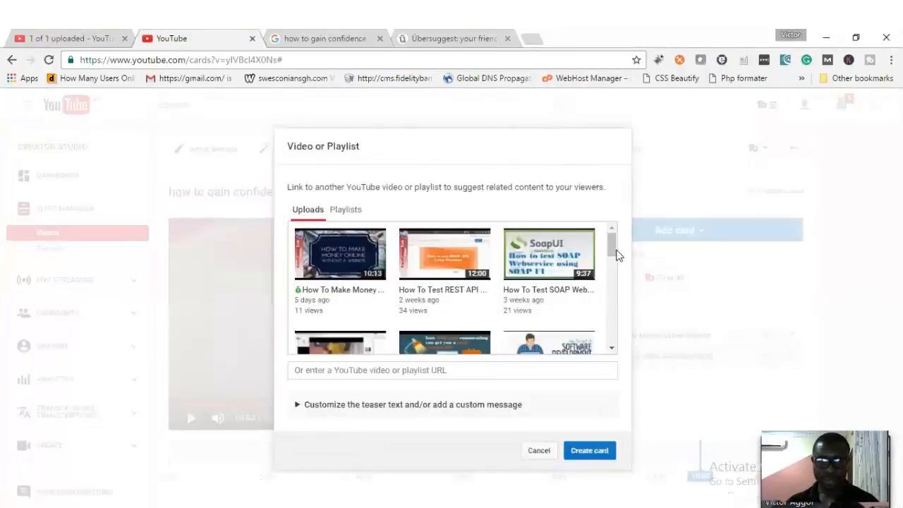
{"action": "mouse_move", "coordinate": [613, 253]}
{"action": "left_mouse_down"}
{"action": "mouse_move", "coordinate": [611, 326]}
{"action": "mouse_move", "coordinate": [622, 265]}
{"action": "left_mouse_up"}
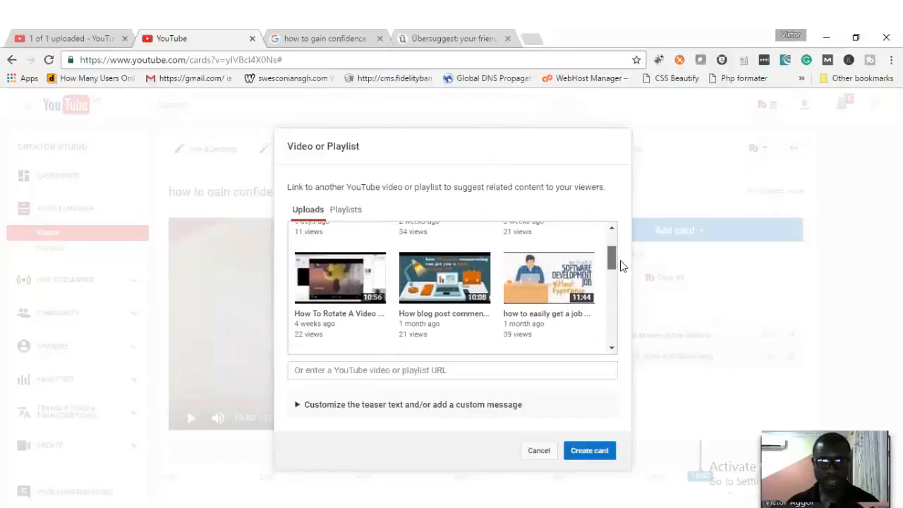
{"action": "left_click", "coordinate": [537, 295]}
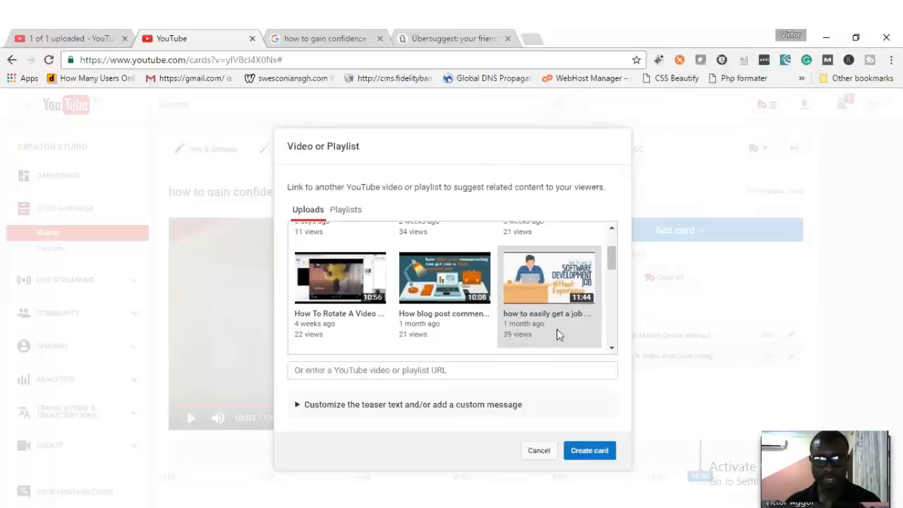
{"action": "left_click", "coordinate": [590, 452]}
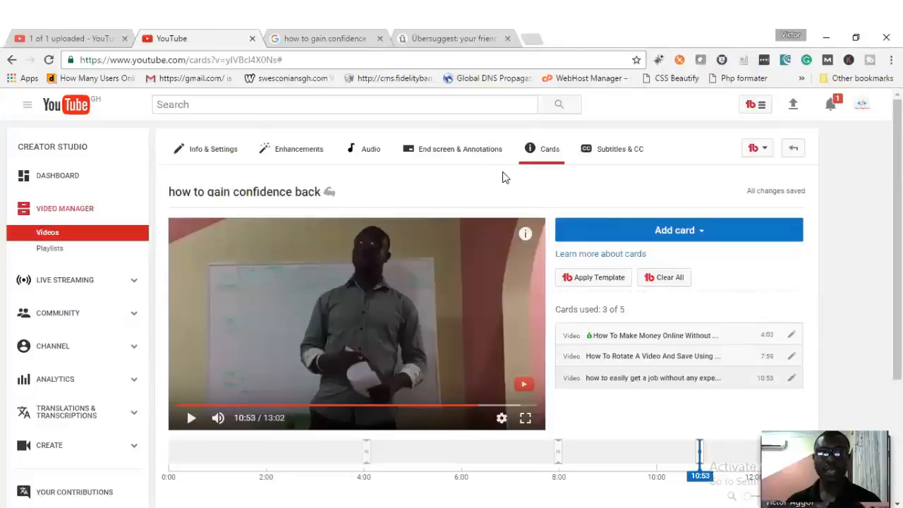
- Open the video's end screen editor and add a video element set to "Best for viewer"
{"action": "left_click", "coordinate": [457, 156]}
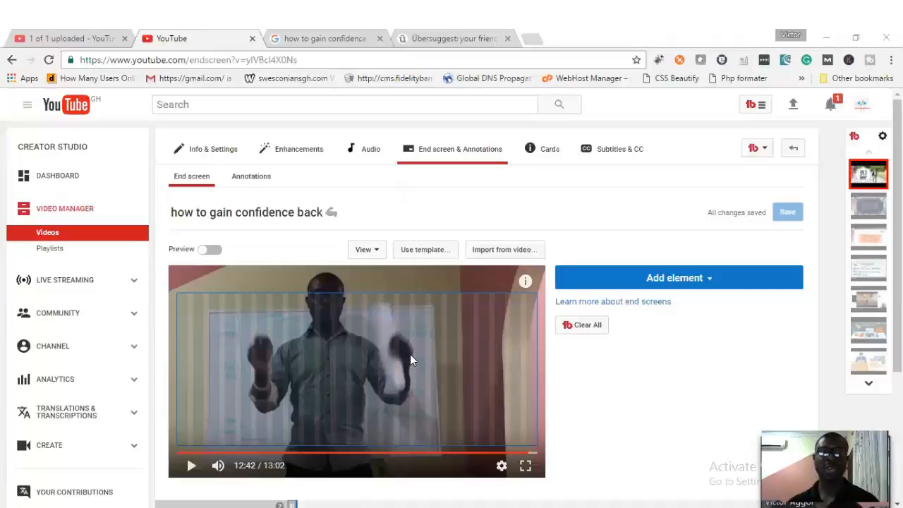
{"action": "mouse_move", "coordinate": [525, 284]}
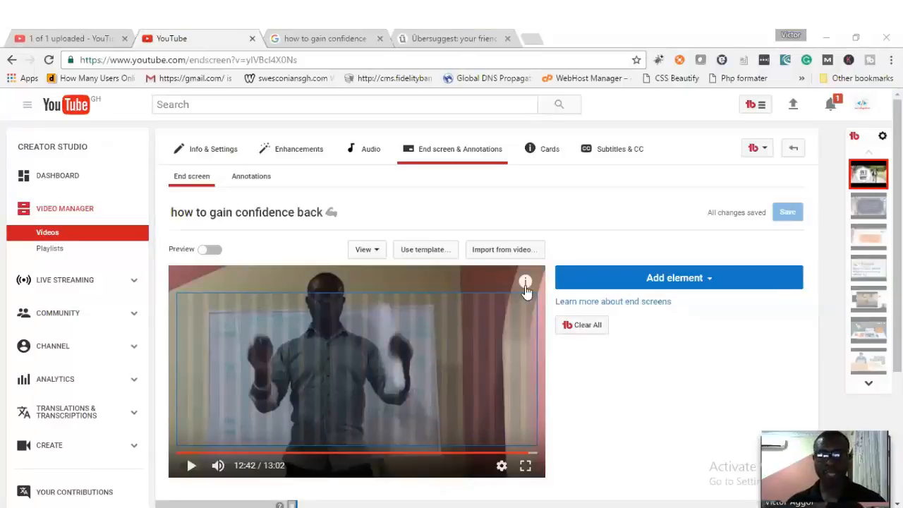
{"action": "left_click", "coordinate": [673, 280]}
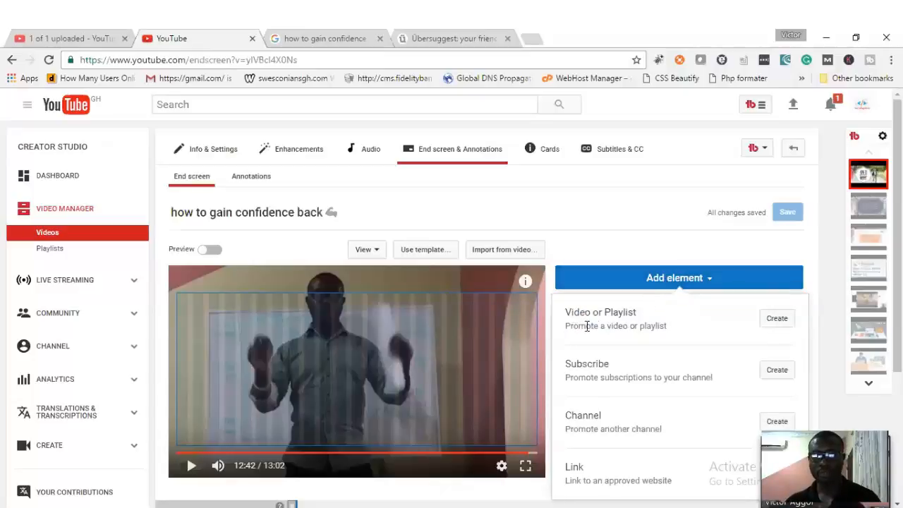
{"action": "left_click", "coordinate": [786, 324]}
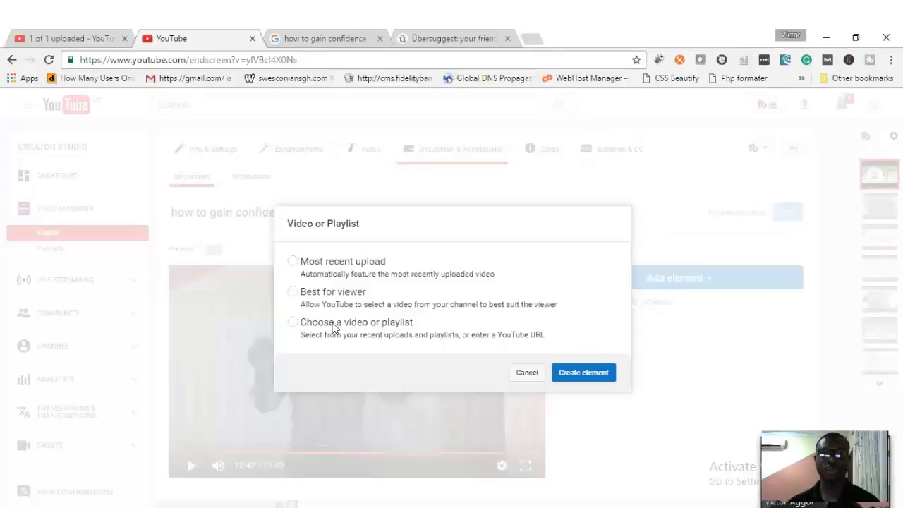
{"action": "left_click", "coordinate": [293, 295]}
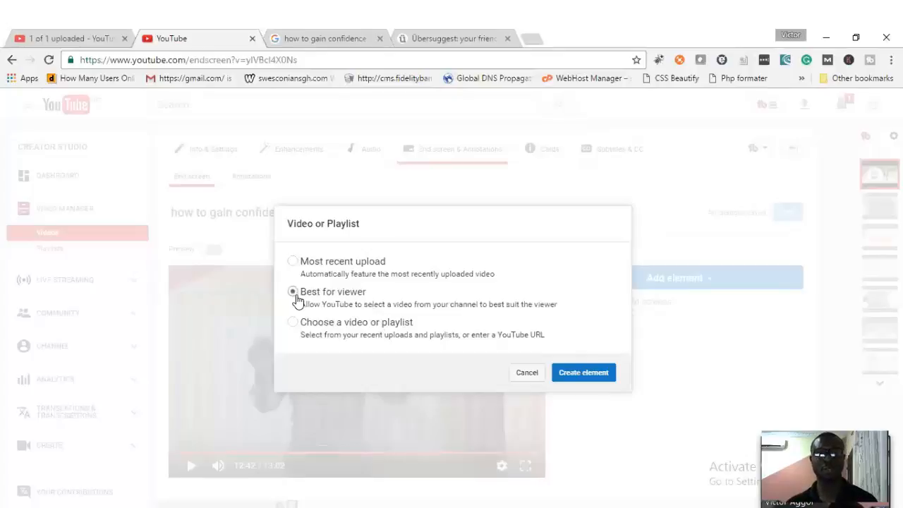
{"action": "left_click", "coordinate": [585, 374]}
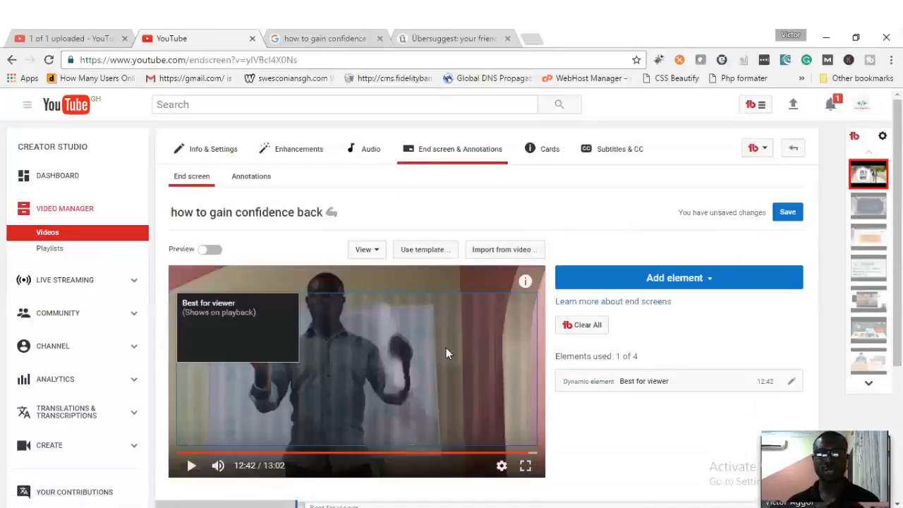
- Add a Subscribe element to the end screen and place it below the "Best for viewer" element
{"action": "left_click", "coordinate": [667, 282]}
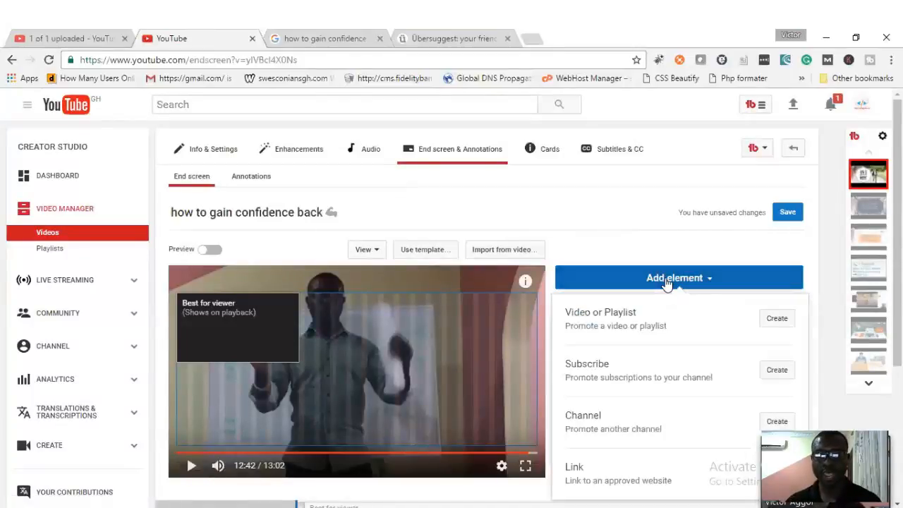
{"action": "left_click", "coordinate": [776, 370]}
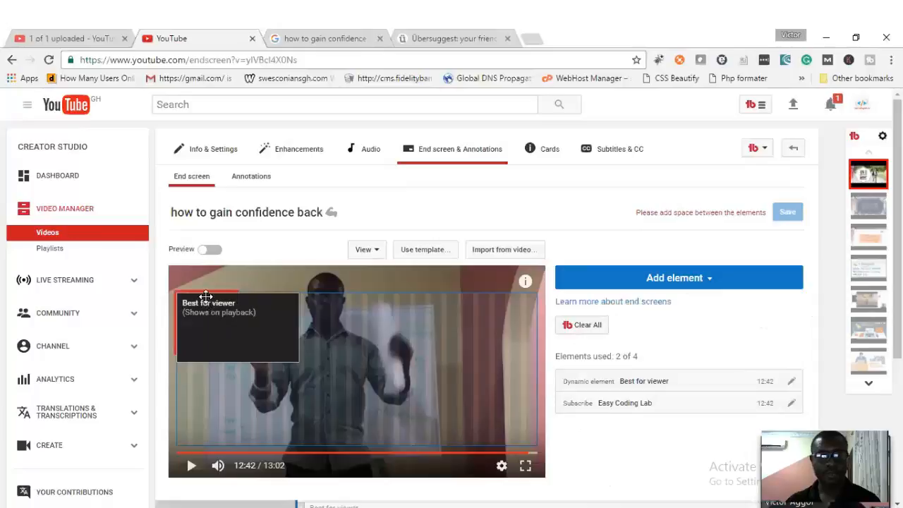
{"action": "left_click", "coordinate": [233, 299]}
{"action": "left_click_drag", "start_coordinate": [233, 299], "coordinate": [210, 387]}
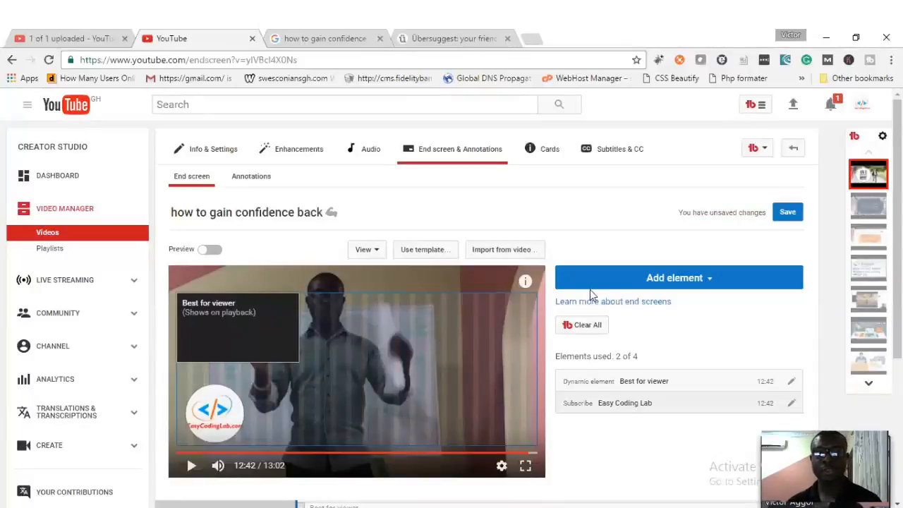
{"action": "left_click", "coordinate": [674, 281]}
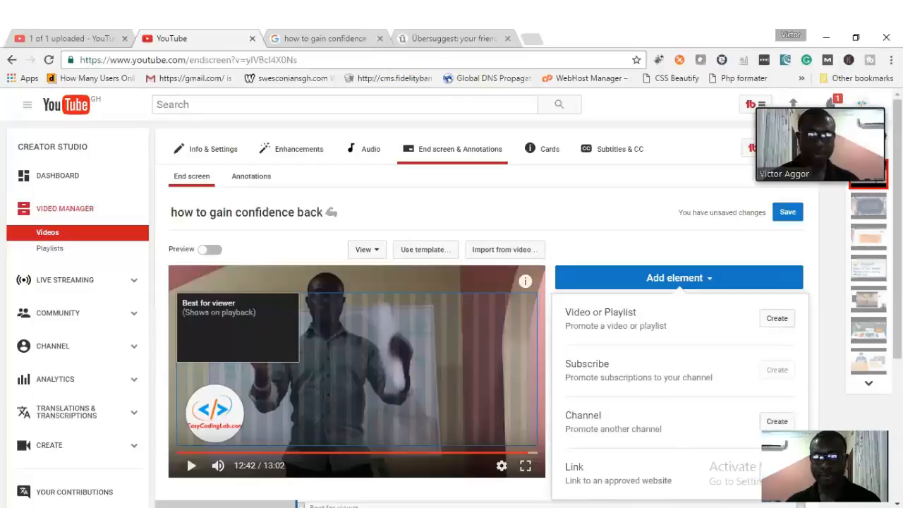
{"action": "left_click", "coordinate": [777, 473]}
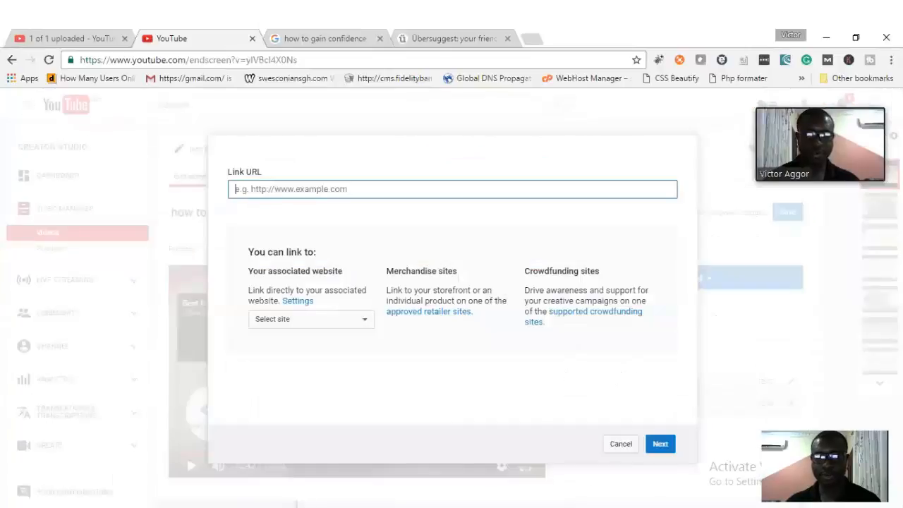
{"action": "left_click", "coordinate": [362, 190]}
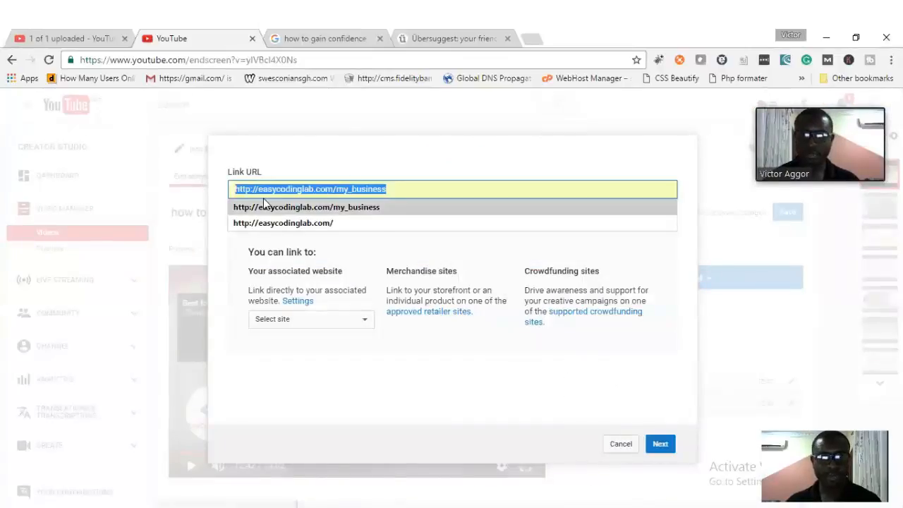
{"action": "left_click", "coordinate": [346, 207]}
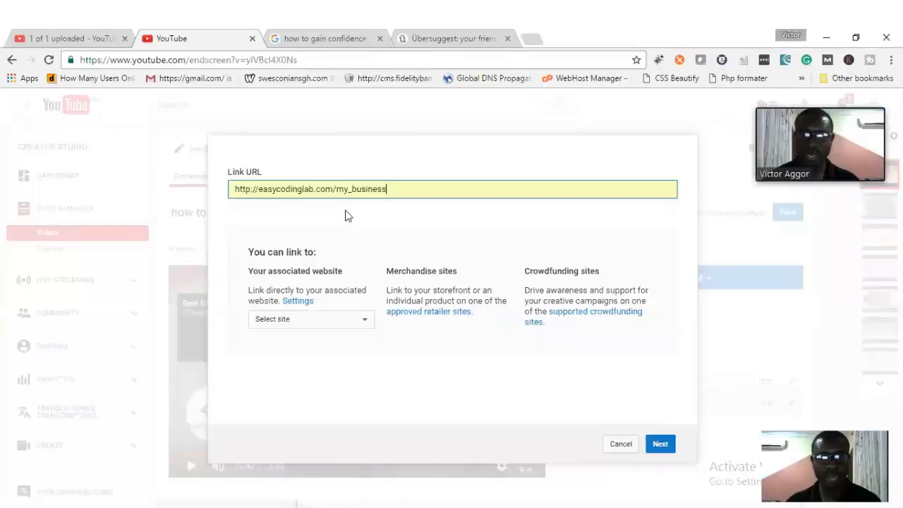
{"action": "left_click", "coordinate": [342, 322]}
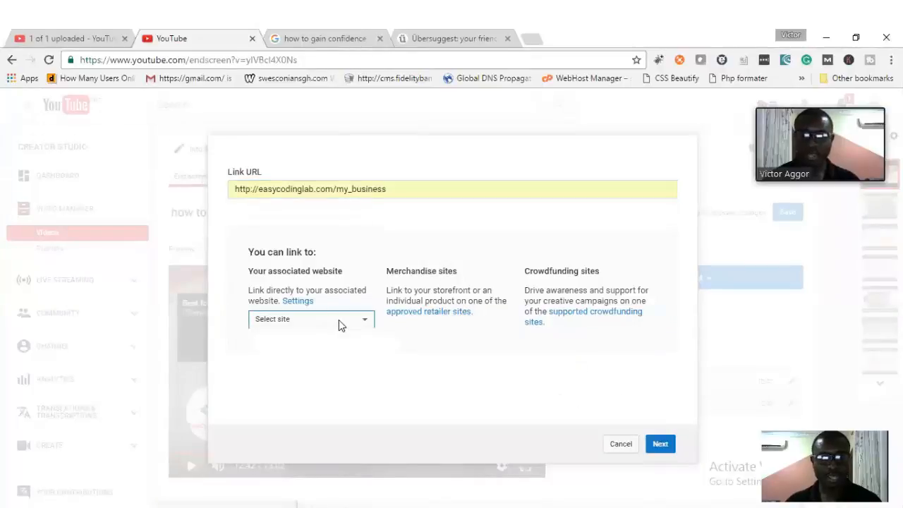
{"action": "left_click", "coordinate": [447, 329]}
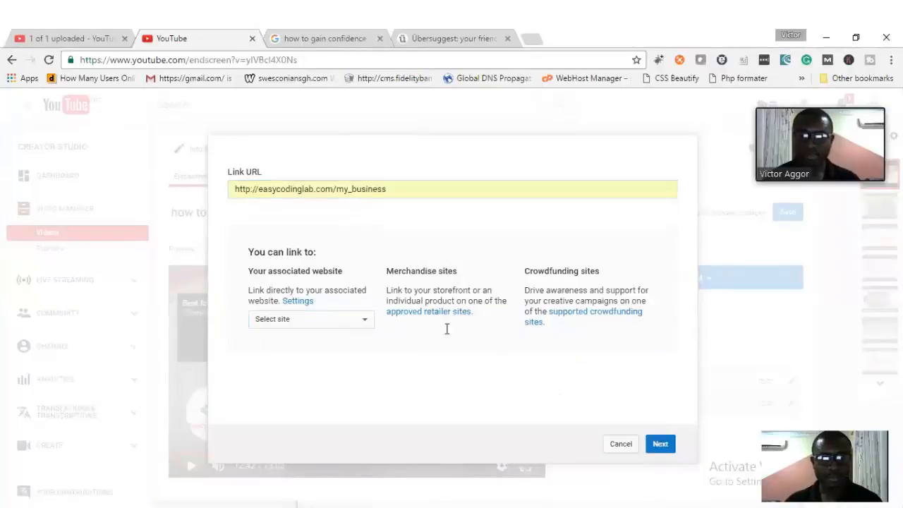
{"action": "left_click", "coordinate": [327, 326]}
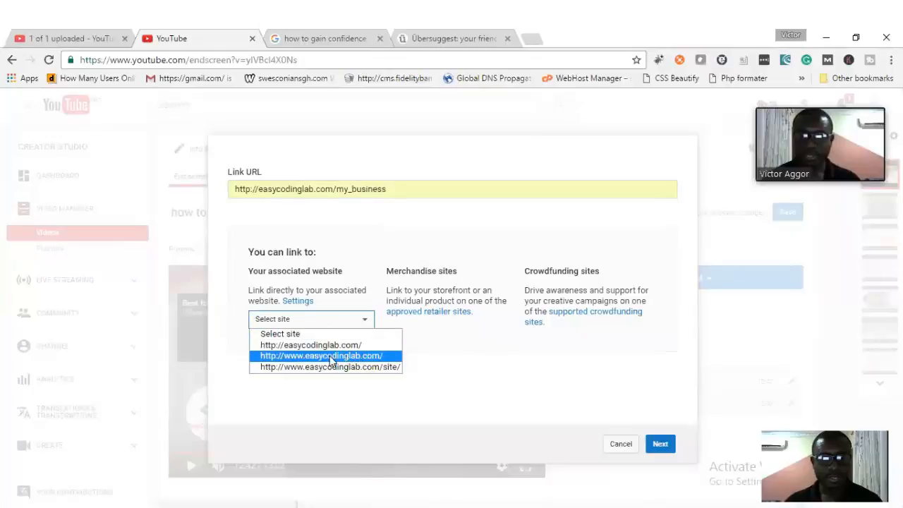
{"action": "left_click", "coordinate": [494, 363]}
{"action": "left_click", "coordinate": [659, 443]}
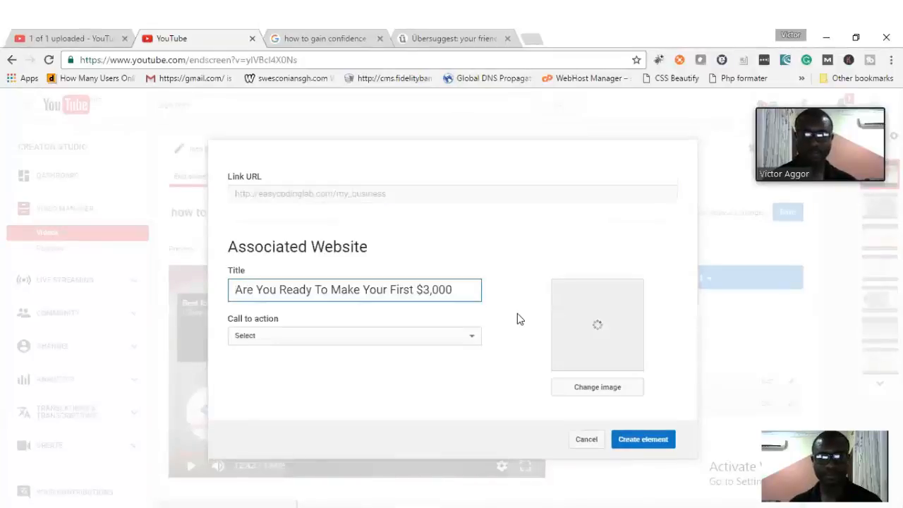
- Set the link element's call to action to Visit and create the element
{"action": "left_click", "coordinate": [299, 337]}
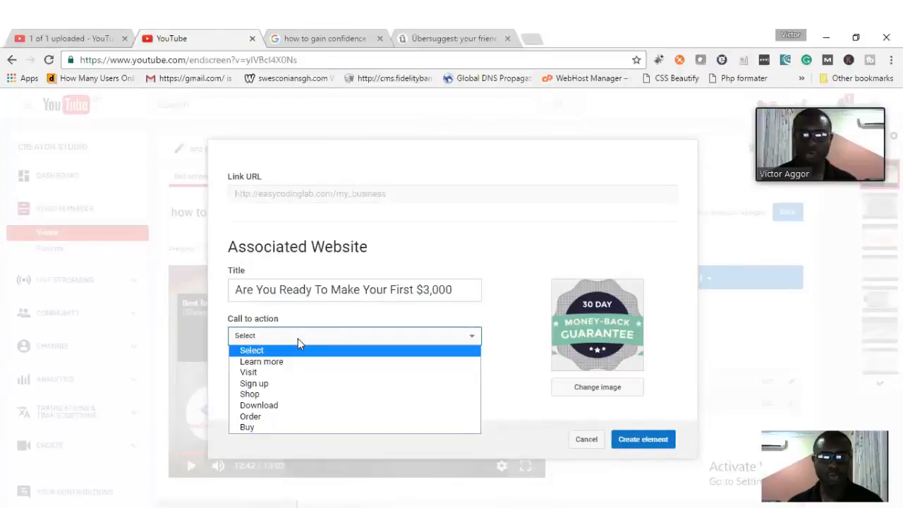
{"action": "left_click", "coordinate": [310, 375]}
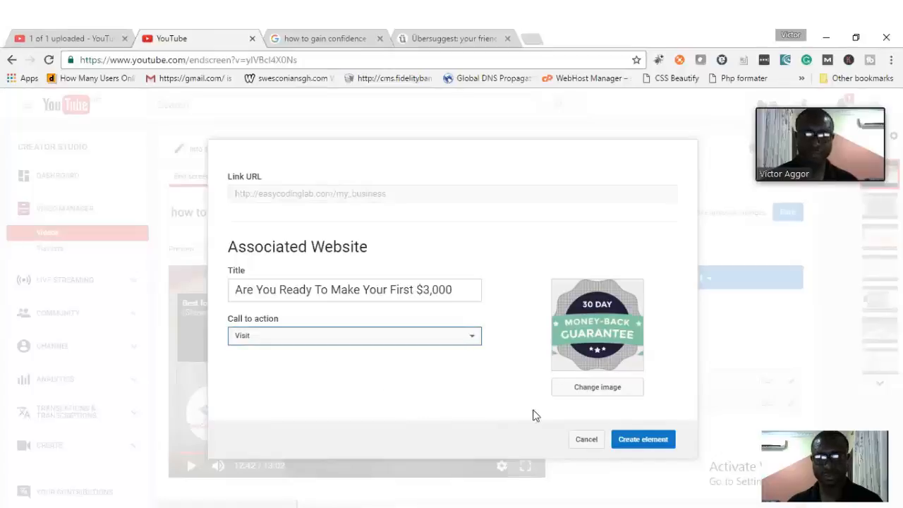
{"action": "left_click", "coordinate": [646, 440]}
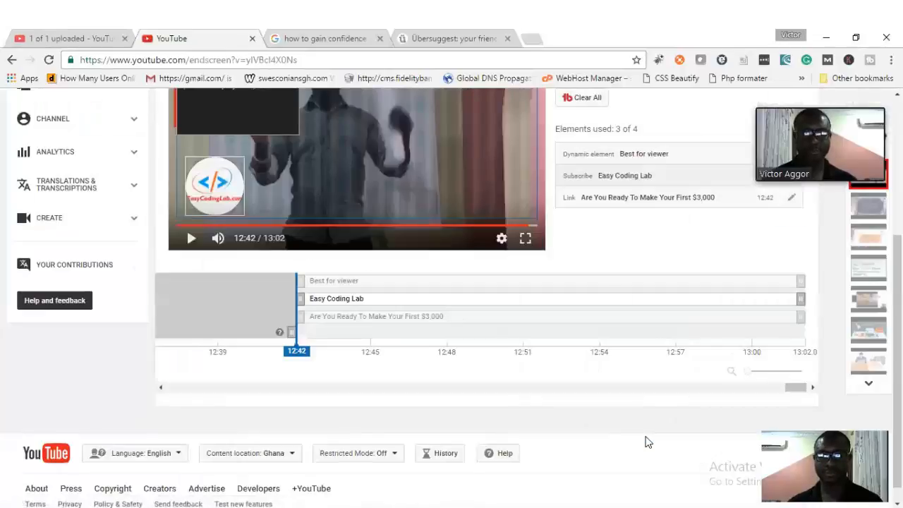
- Turn off the end screen preview and move the link element to the upper-right area of the video frame
{"action": "mouse_move", "coordinate": [830, 105]}
{"action": "left_click_drag", "start_coordinate": [831, 100], "coordinate": [833, 405]}
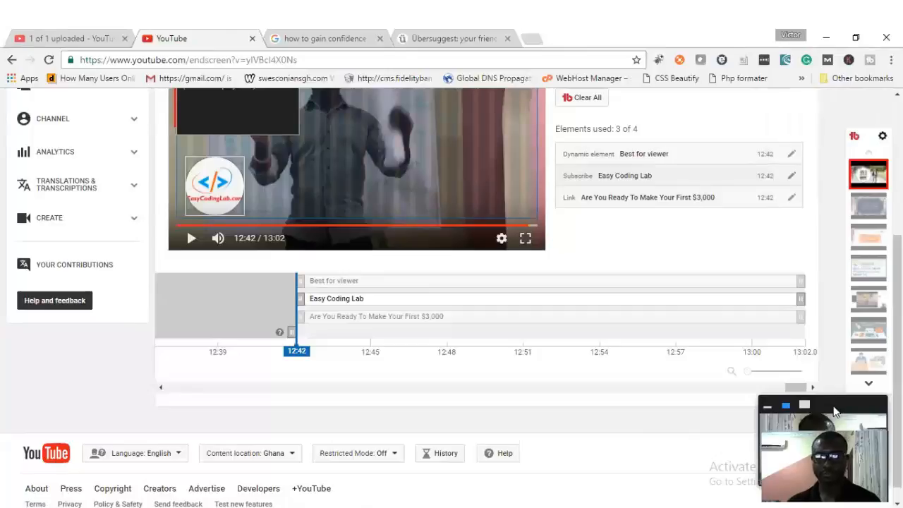
{"action": "scroll", "coordinate": [412, 271], "scroll_direction": "up", "scroll_amount": 3}
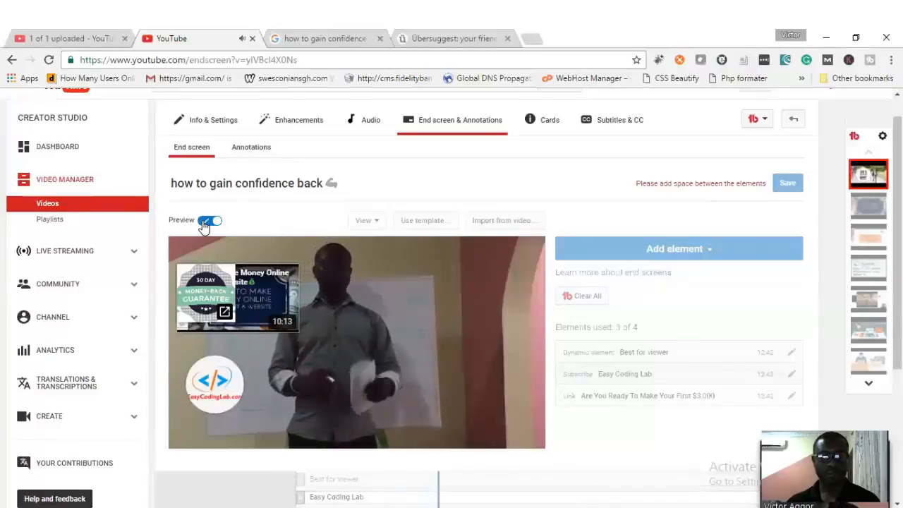
{"action": "left_click", "coordinate": [204, 225]}
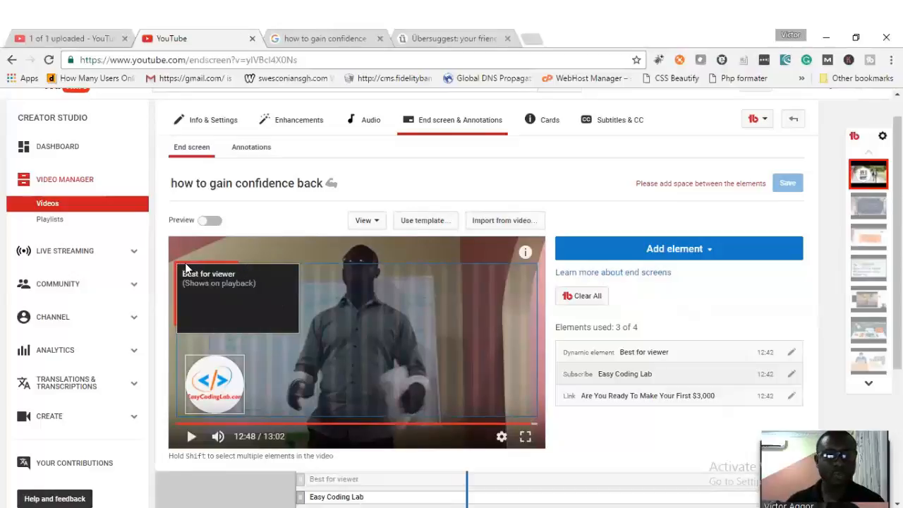
{"action": "left_click_drag", "start_coordinate": [188, 263], "coordinate": [478, 263]}
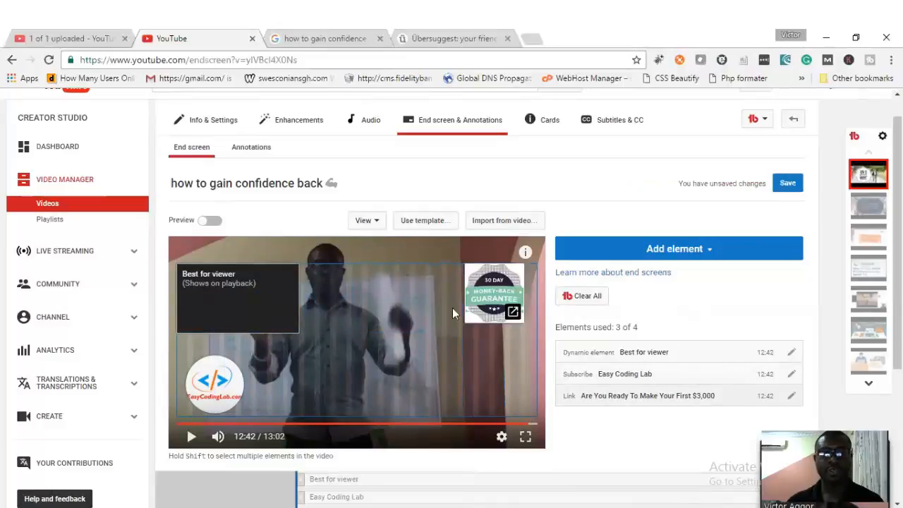
- Preview the end screen through to the end of the video and save the end screen
{"action": "left_click", "coordinate": [208, 223]}
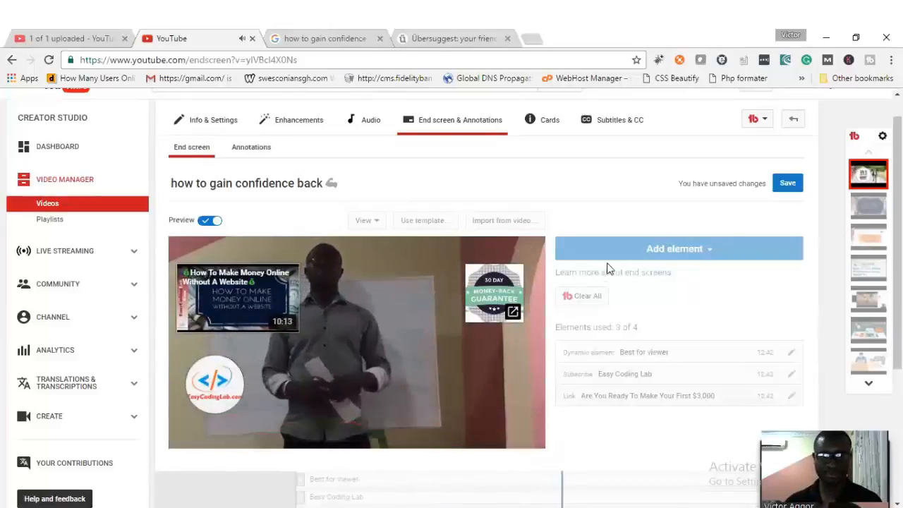
{"action": "mouse_move", "coordinate": [393, 251]}
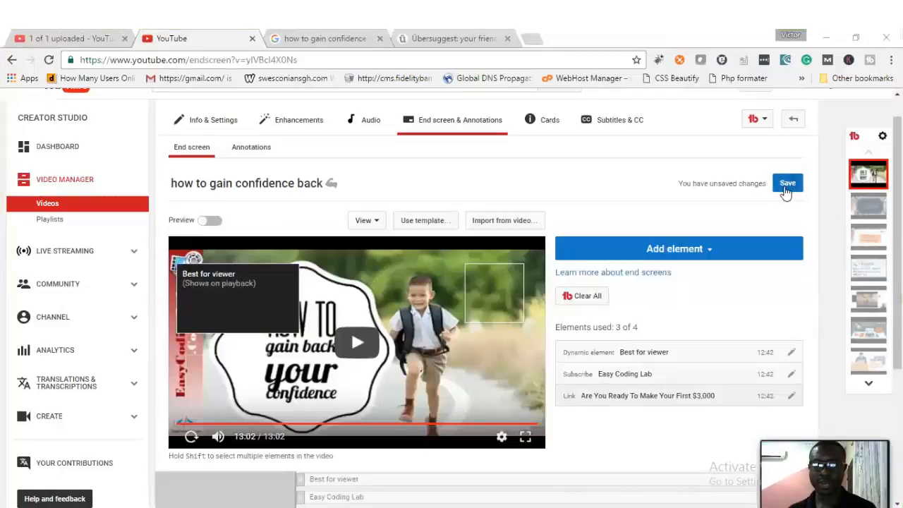
{"action": "left_click", "coordinate": [786, 191]}
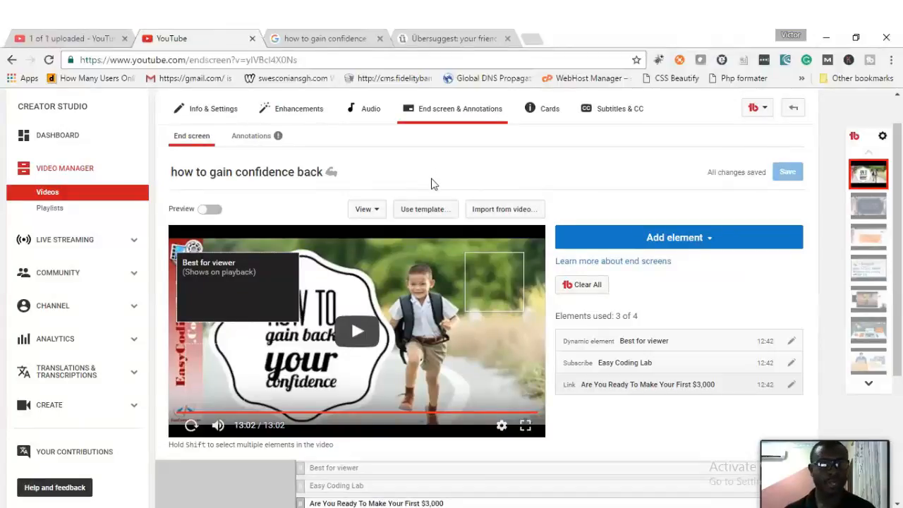
{"action": "scroll", "coordinate": [435, 184], "scroll_direction": "down", "scroll_amount": 1}
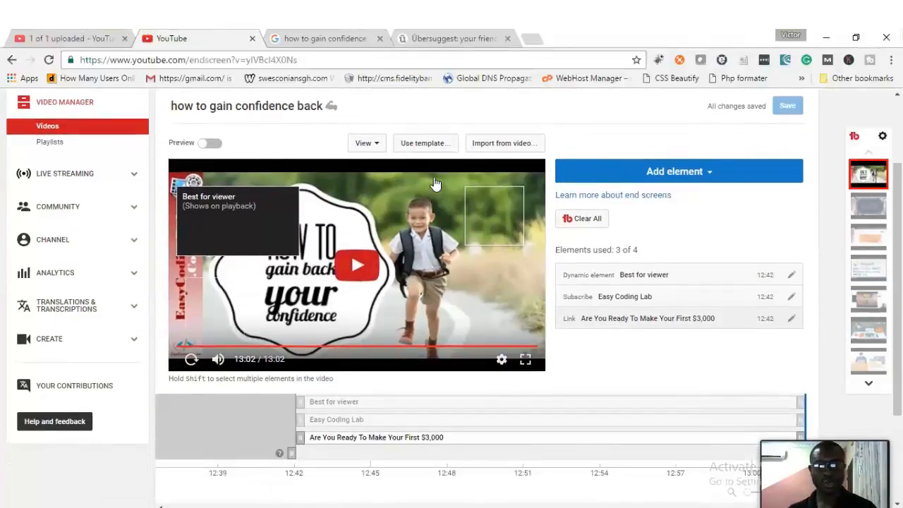
{"action": "scroll", "coordinate": [435, 184], "scroll_direction": "up", "scroll_amount": 2}
{"action": "scroll", "coordinate": [446, 198], "scroll_direction": "down", "scroll_amount": 1}
{"action": "scroll", "coordinate": [448, 196], "scroll_direction": "down", "scroll_amount": 1}
{"action": "scroll", "coordinate": [453, 192], "scroll_direction": "up", "scroll_amount": 2}
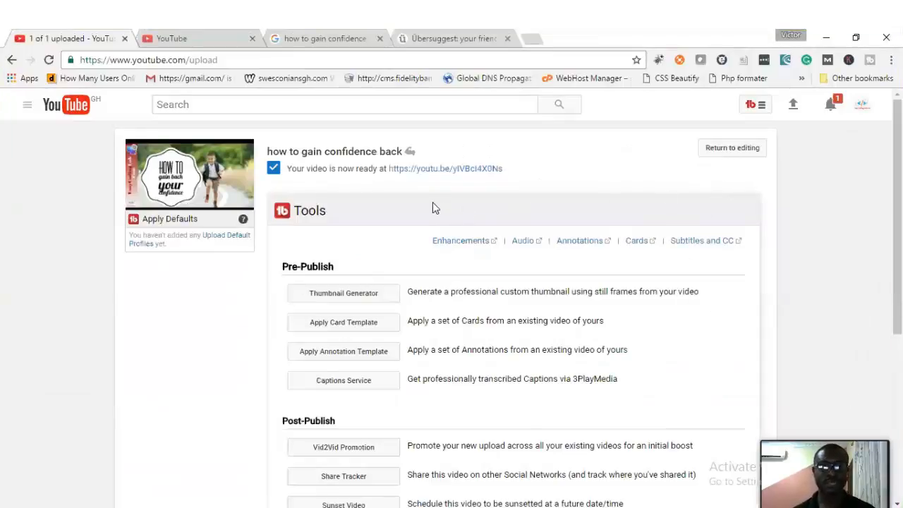
- Open the uploaded video's watch page from its share link and pause the playback
{"action": "left_click", "coordinate": [437, 171]}
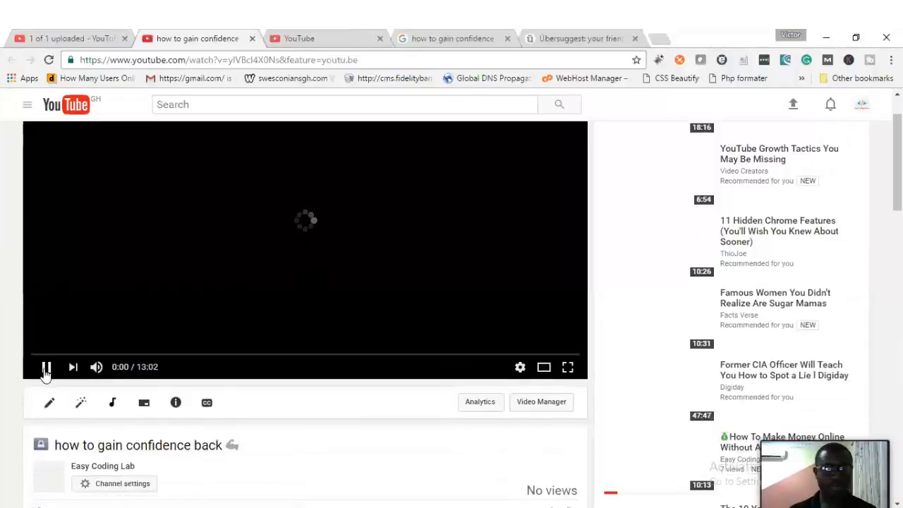
{"action": "left_click", "coordinate": [46, 372]}
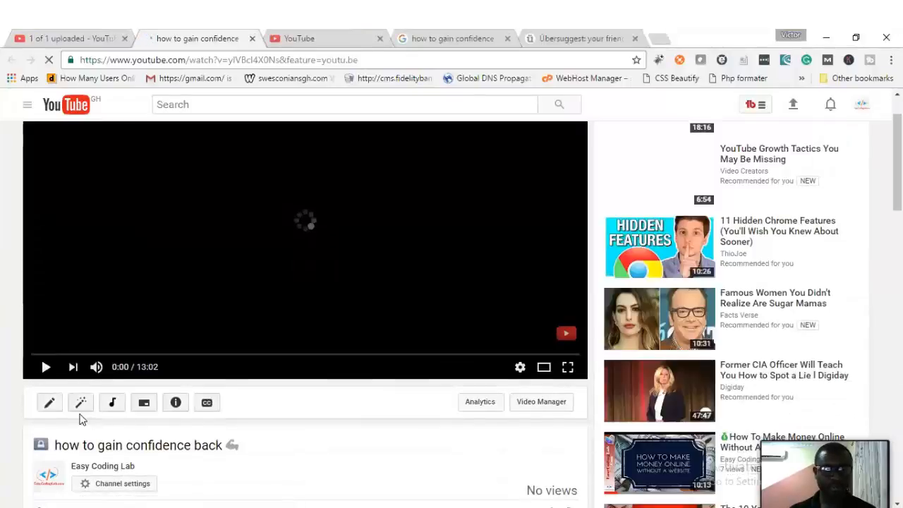
- Create a public playlist named "How to gain confidence back" from the uploaded video's watch page, with the video added to it
{"action": "scroll", "coordinate": [85, 417], "scroll_direction": "down", "scroll_amount": 1}
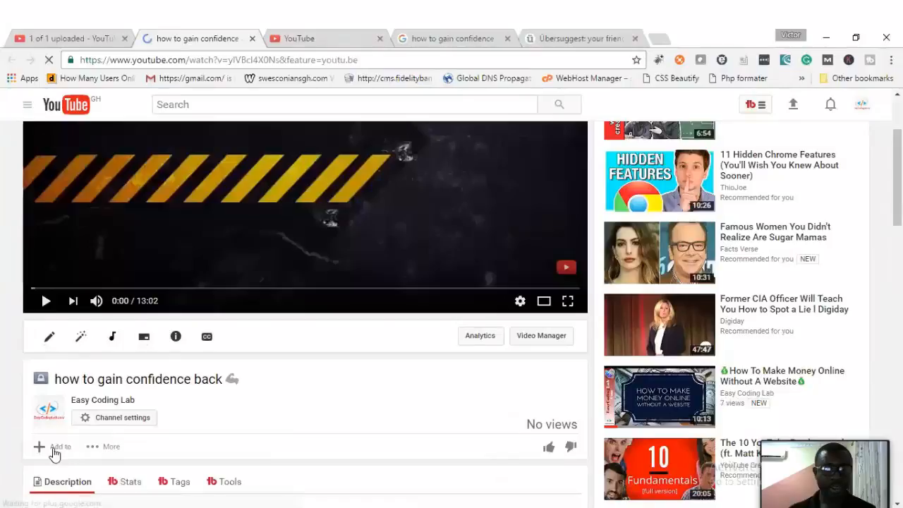
{"action": "left_click", "coordinate": [60, 450]}
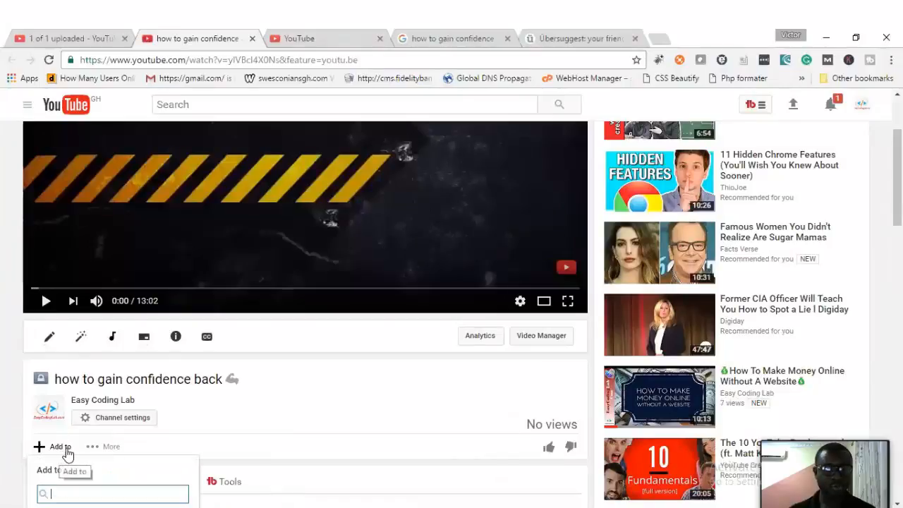
{"action": "scroll", "coordinate": [66, 453], "scroll_direction": "down", "scroll_amount": 3}
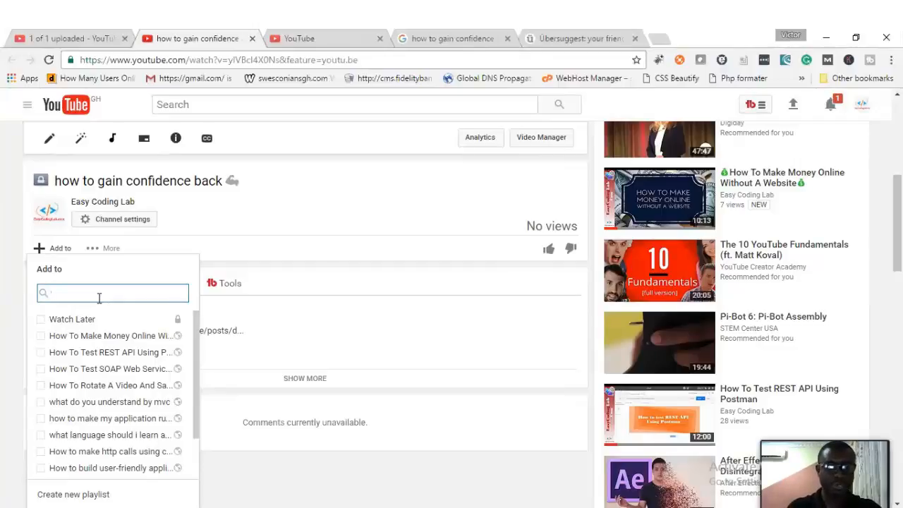
{"action": "type", "text": "How"}
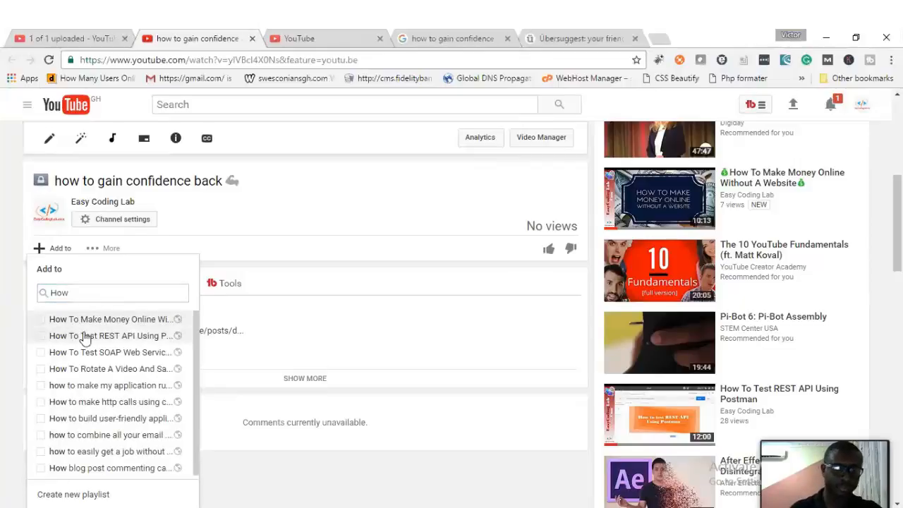
{"action": "left_click", "coordinate": [83, 496]}
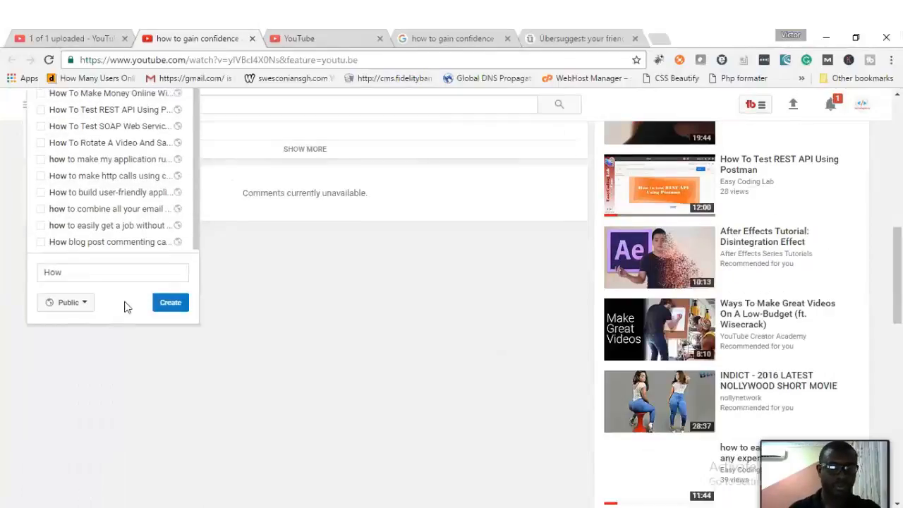
{"action": "left_click", "coordinate": [117, 272]}
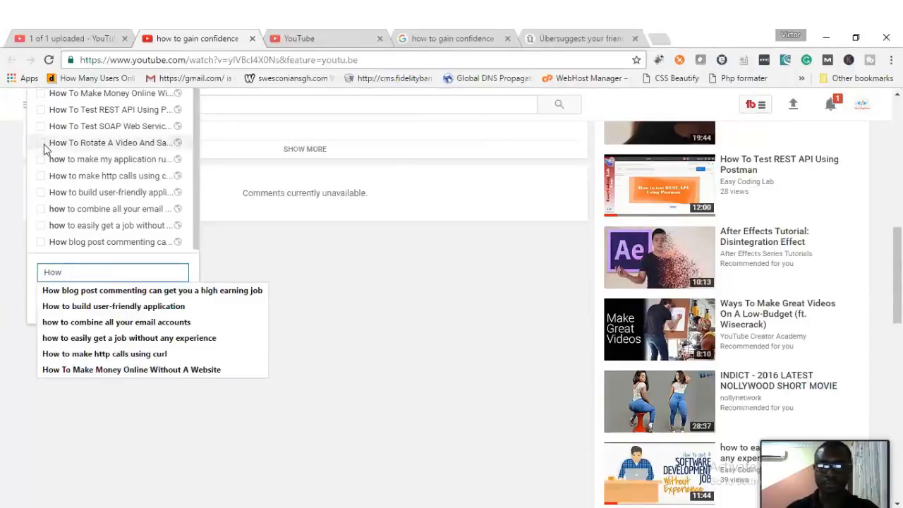
{"action": "type", "text": "to"}
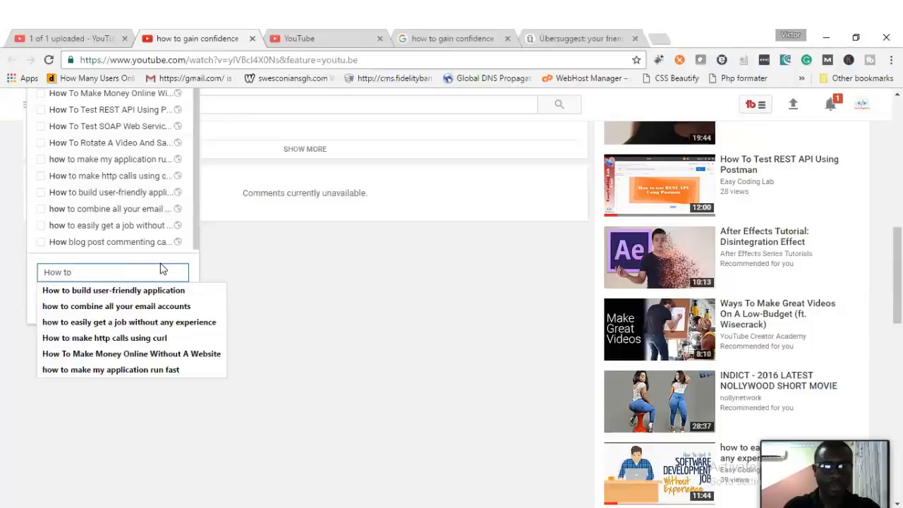
{"action": "type", "text": " gain confidence back"}
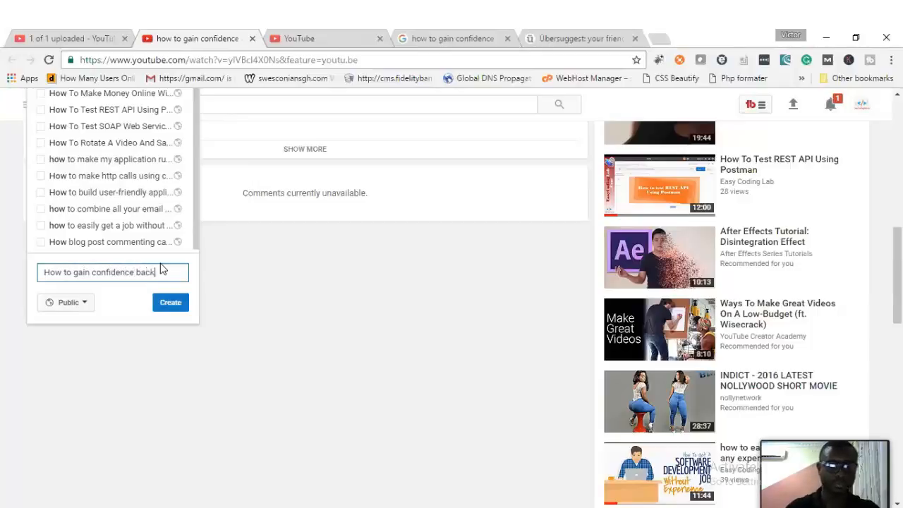
{"action": "scroll", "coordinate": [295, 349], "scroll_direction": "up", "scroll_amount": 5}
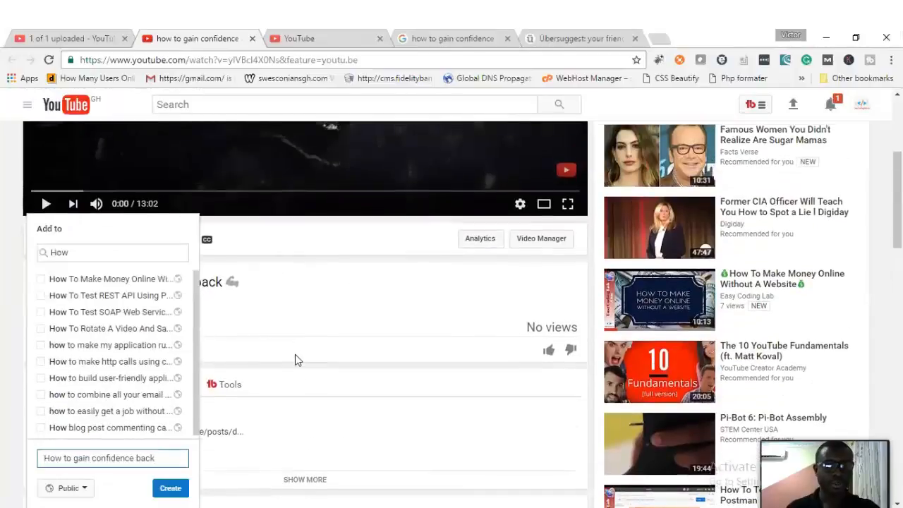
{"action": "scroll", "coordinate": [346, 342], "scroll_direction": "down", "scroll_amount": 2}
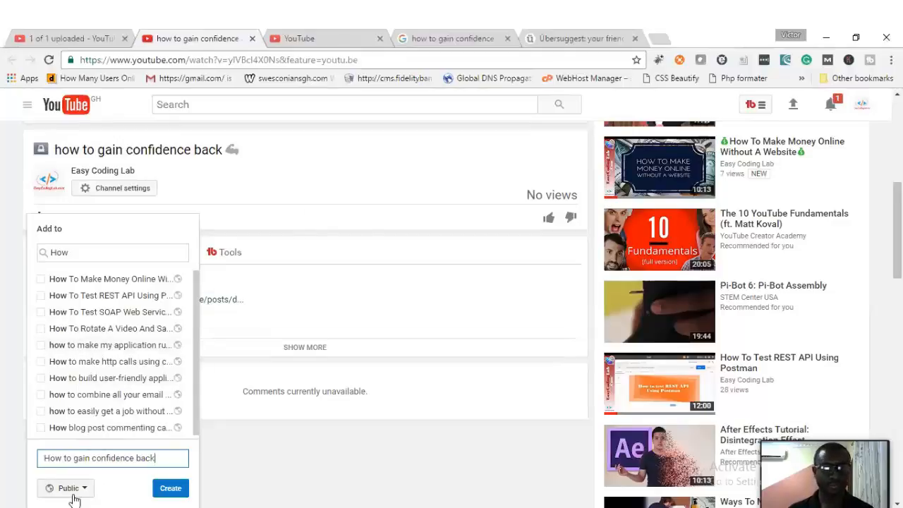
{"action": "left_click", "coordinate": [169, 489]}
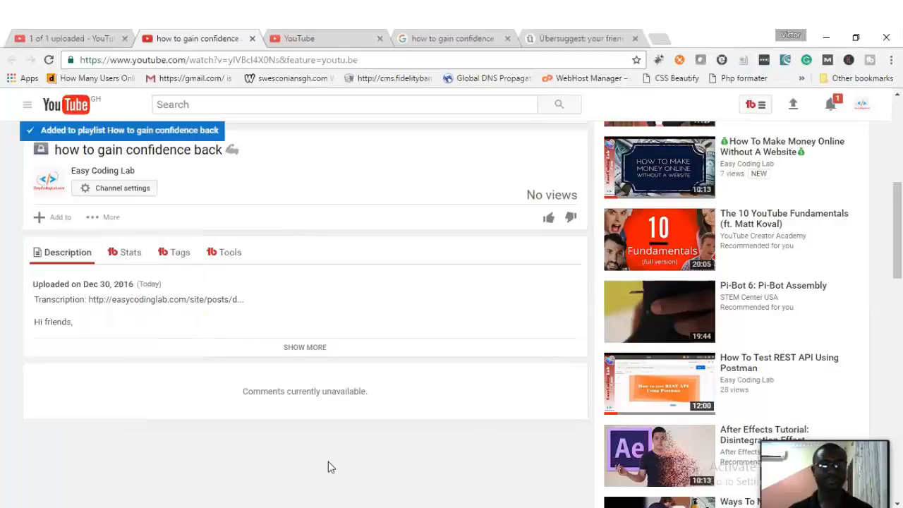
- Open the video title for editing and copy its text "how to gain confidence back" without the emoji
{"action": "scroll", "coordinate": [337, 460], "scroll_direction": "up", "scroll_amount": 2}
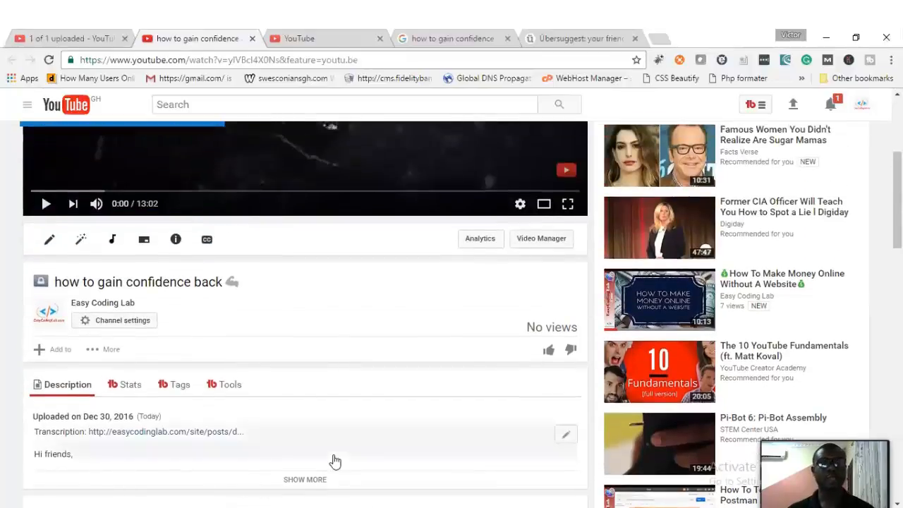
{"action": "scroll", "coordinate": [335, 461], "scroll_direction": "up", "scroll_amount": 3}
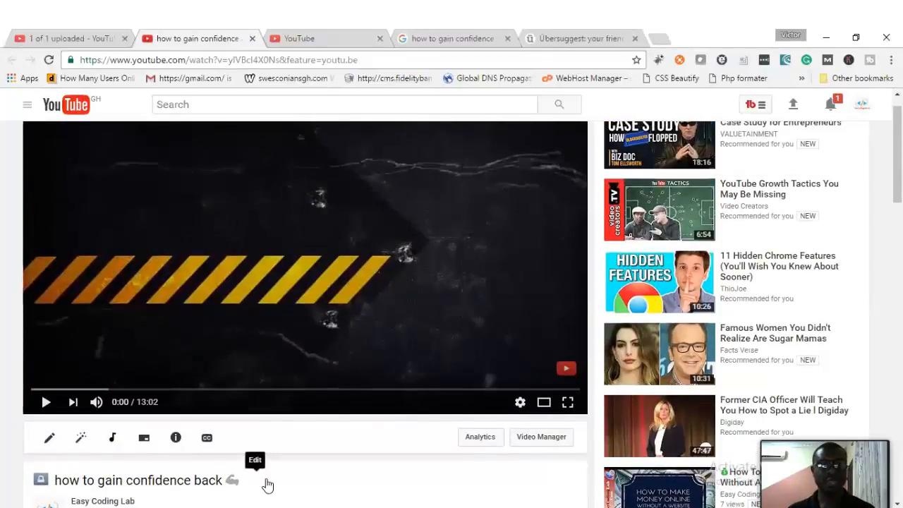
{"action": "left_click", "coordinate": [163, 480]}
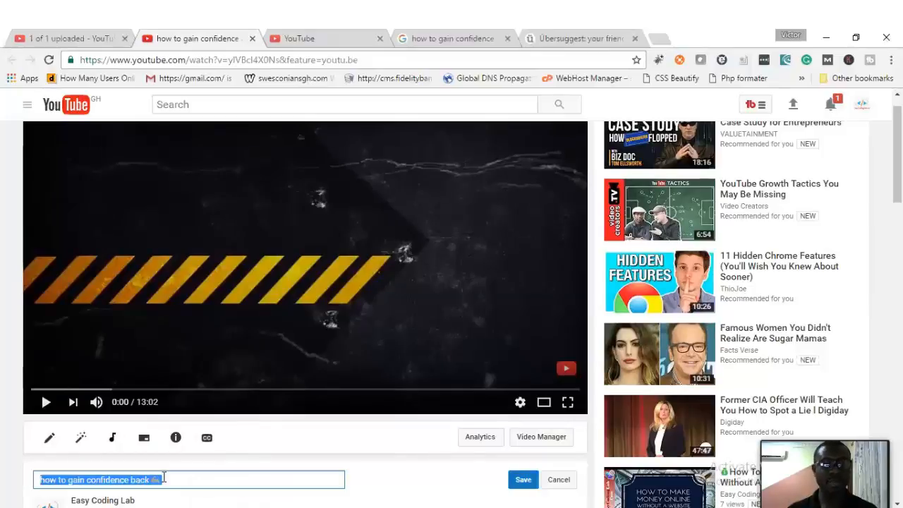
{"action": "left_click", "coordinate": [149, 480]}
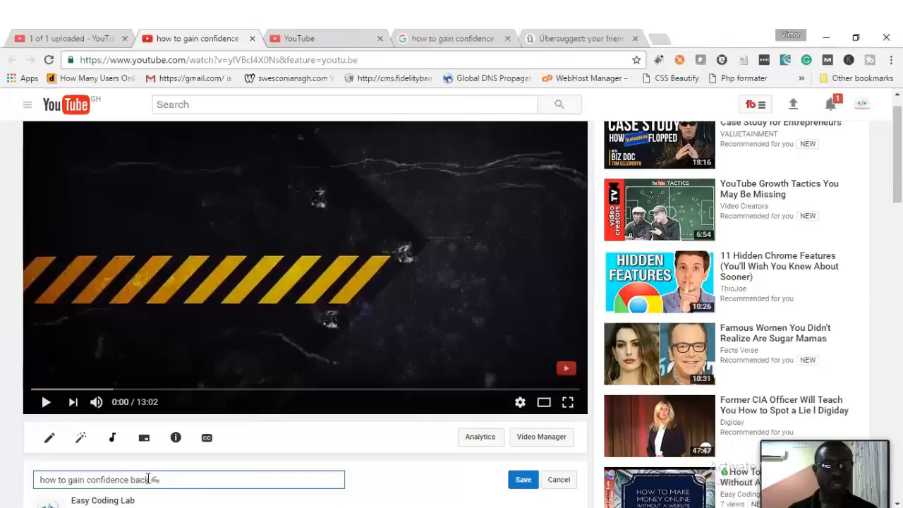
{"action": "left_click_drag", "start_coordinate": [146, 480], "coordinate": [39, 483]}
{"action": "key", "text": "ctrl+c"}
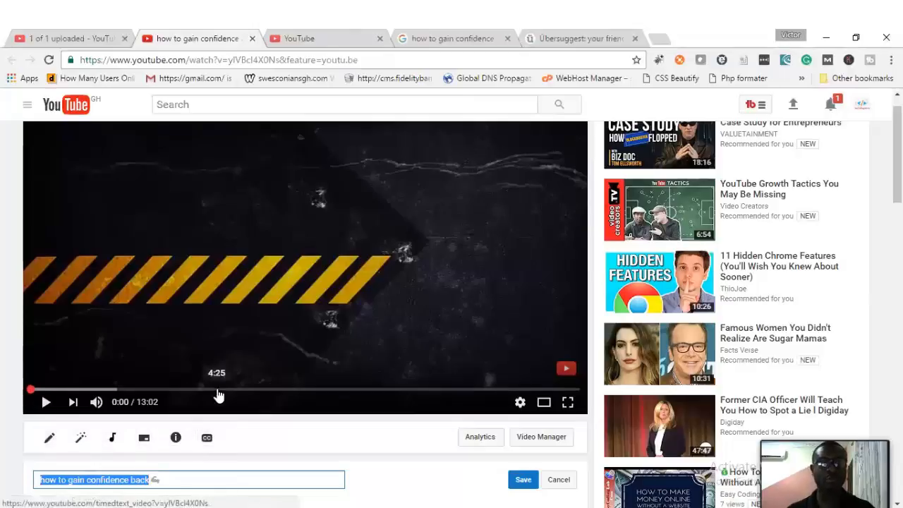
- Switch to the end screen editor's browser tab and search YouTube for the copied title
{"action": "left_click", "coordinate": [314, 35]}
{"action": "left_click", "coordinate": [229, 107]}
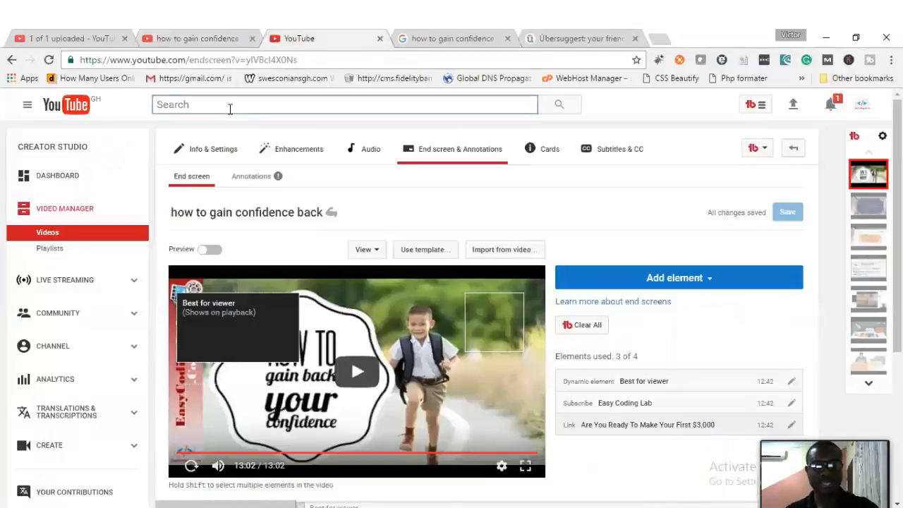
{"action": "key", "text": "ctrl+v"}
{"action": "key", "text": "Return"}
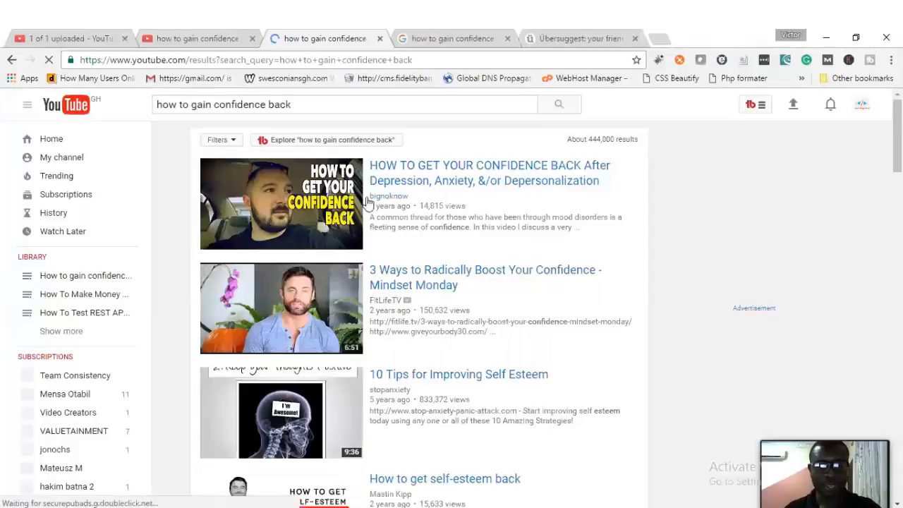
- Open the result "HOW TO GET YOUR CONFIDENCE BACK After Depression, Anxiety, &/or Depersonalization" in a new browser tab and pause its playback
{"action": "middle_click", "coordinate": [404, 169]}
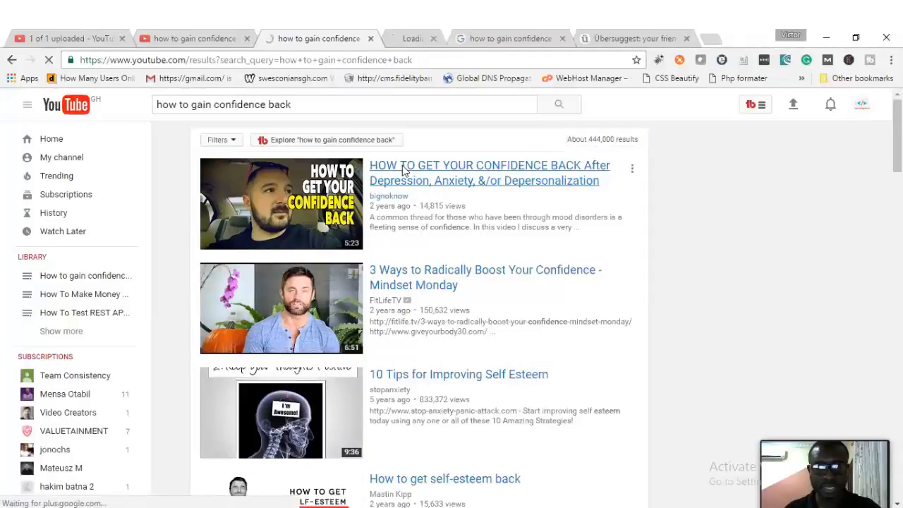
{"action": "left_click", "coordinate": [399, 40]}
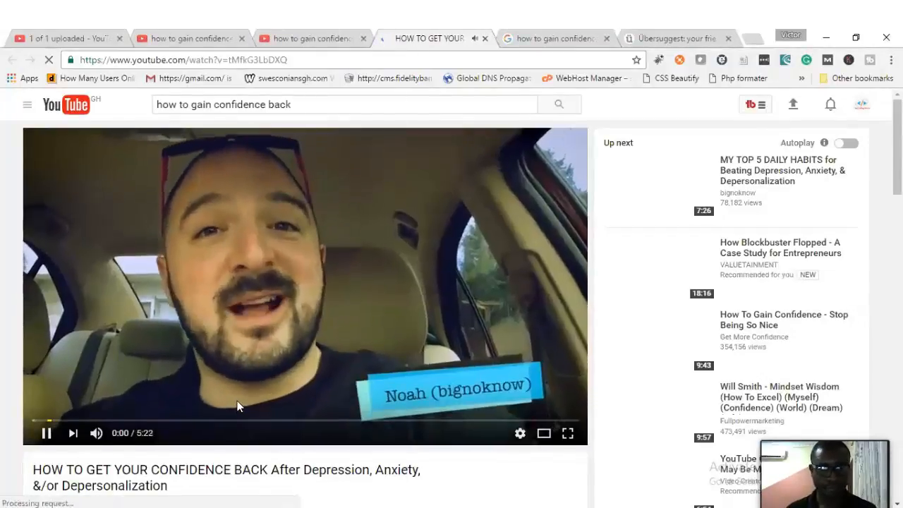
{"action": "scroll", "coordinate": [237, 407], "scroll_direction": "down", "scroll_amount": 2}
{"action": "scroll", "coordinate": [155, 374], "scroll_direction": "up", "scroll_amount": 1}
{"action": "scroll", "coordinate": [145, 371], "scroll_direction": "down", "scroll_amount": 1}
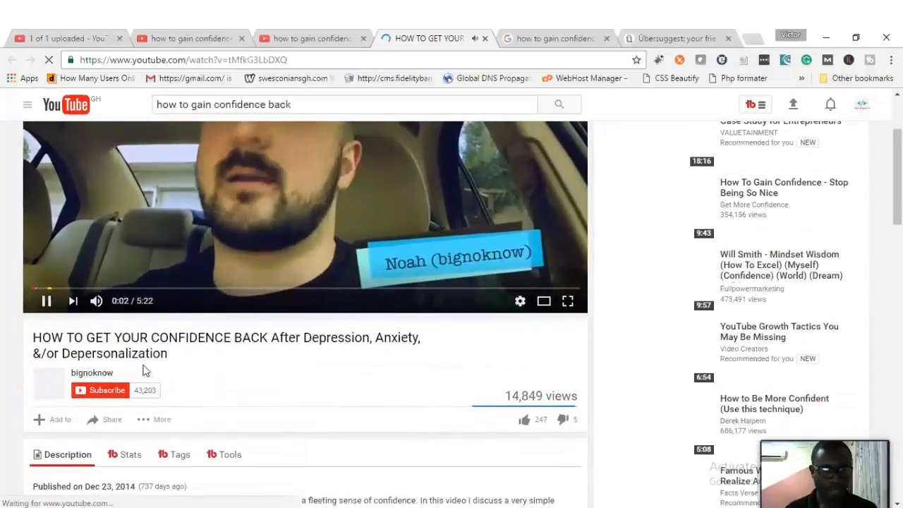
{"action": "scroll", "coordinate": [106, 339], "scroll_direction": "up", "scroll_amount": 1}
{"action": "left_click", "coordinate": [46, 368]}
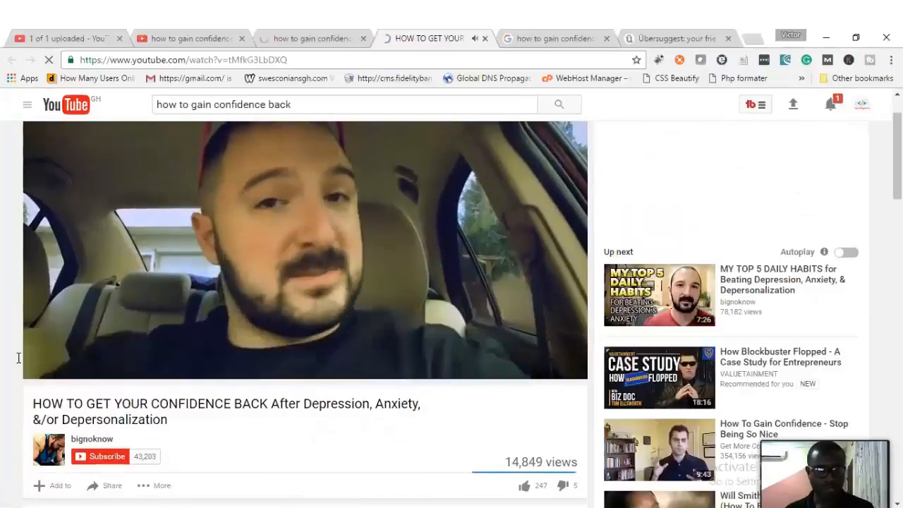
{"action": "left_click", "coordinate": [48, 368]}
- Add the opened depression and anxiety confidence video to the playlist "How to gain confidence back"
{"action": "scroll", "coordinate": [170, 404], "scroll_direction": "down", "scroll_amount": 2}
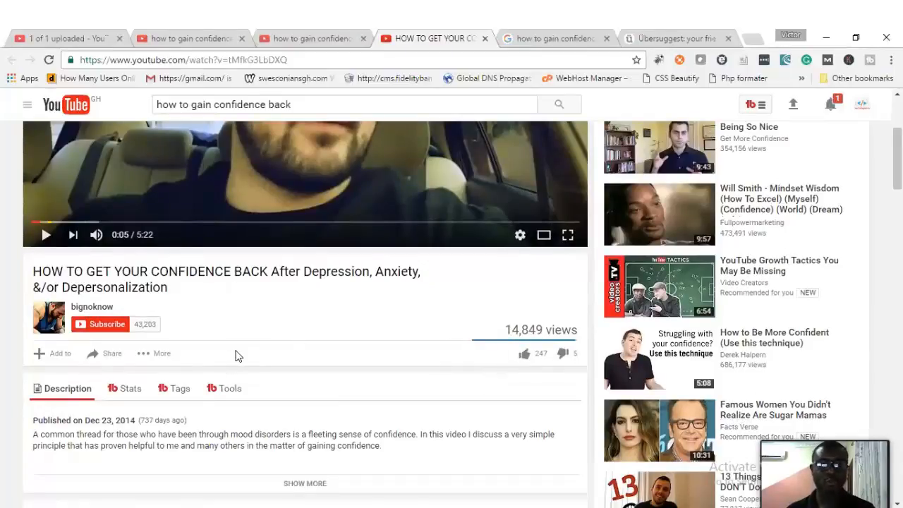
{"action": "scroll", "coordinate": [244, 370], "scroll_direction": "up", "scroll_amount": 2}
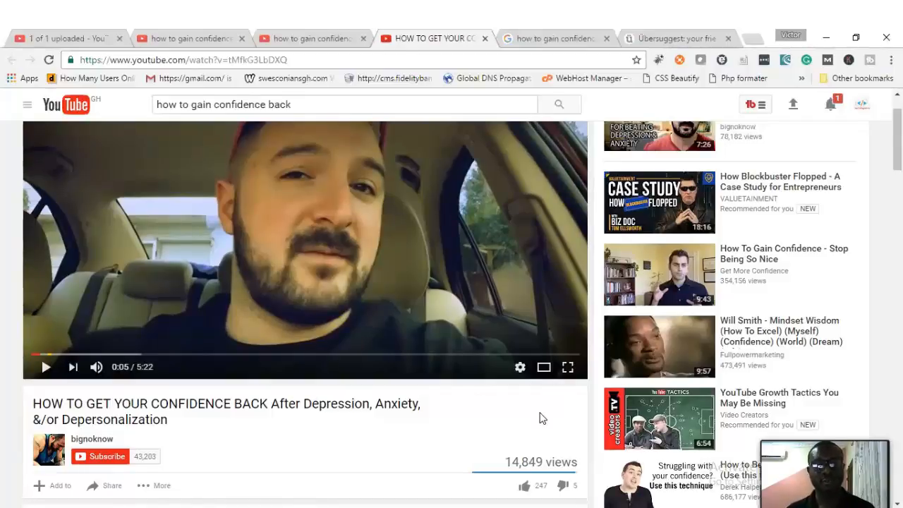
{"action": "scroll", "coordinate": [423, 428], "scroll_direction": "down", "scroll_amount": 2}
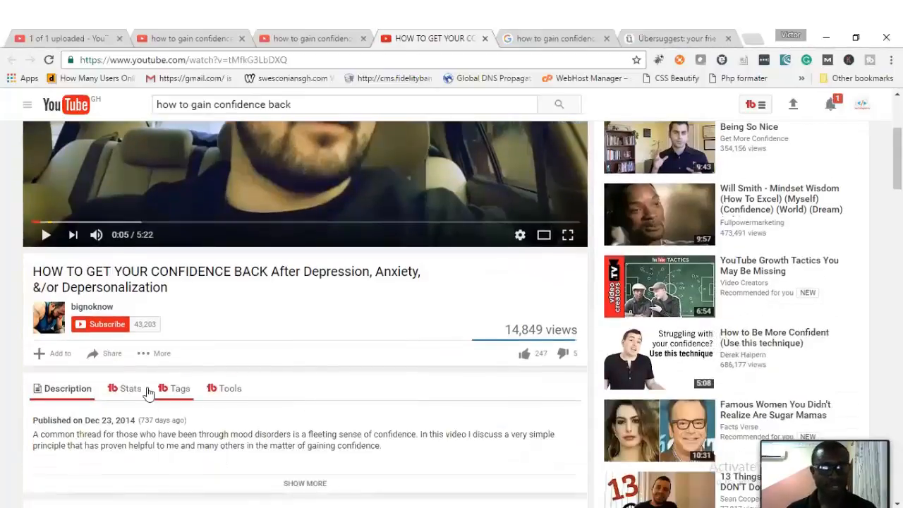
{"action": "left_click", "coordinate": [59, 358]}
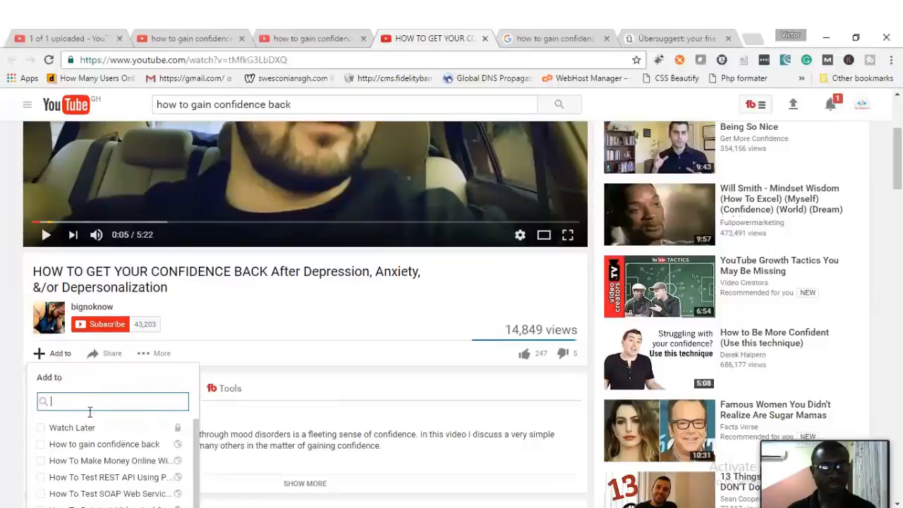
{"action": "left_click", "coordinate": [112, 448]}
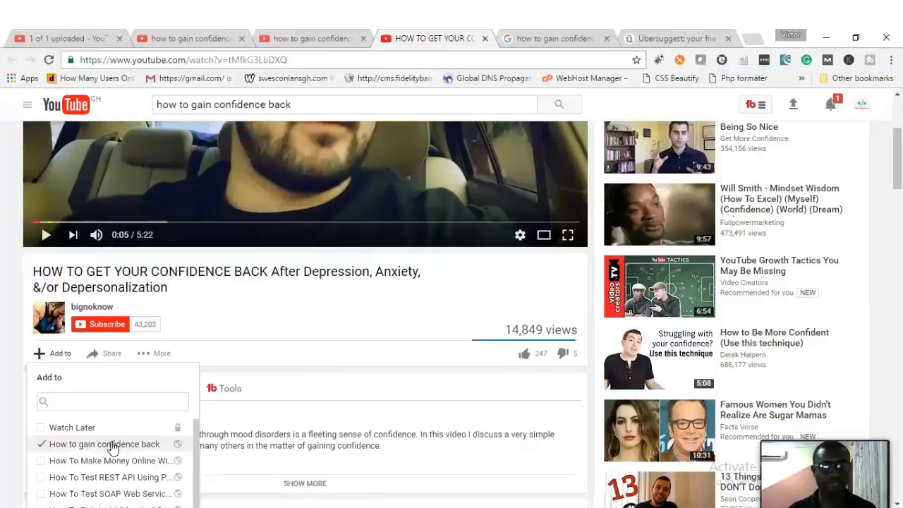
{"action": "scroll", "coordinate": [254, 381], "scroll_direction": "up", "scroll_amount": 3}
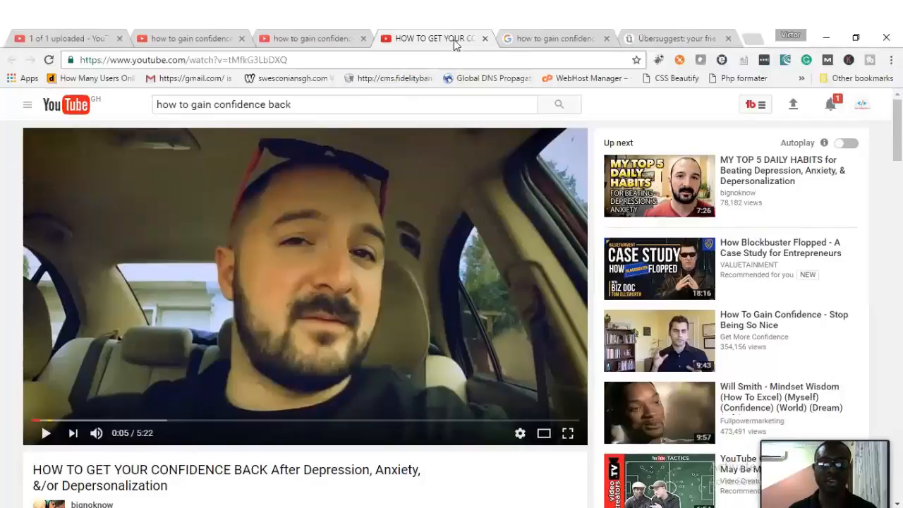
- Close the video's browser tab and open the search result "3 Ways to Radically Boost Your Confidence - Mindset Monday" in a new one
{"action": "left_click", "coordinate": [485, 39]}
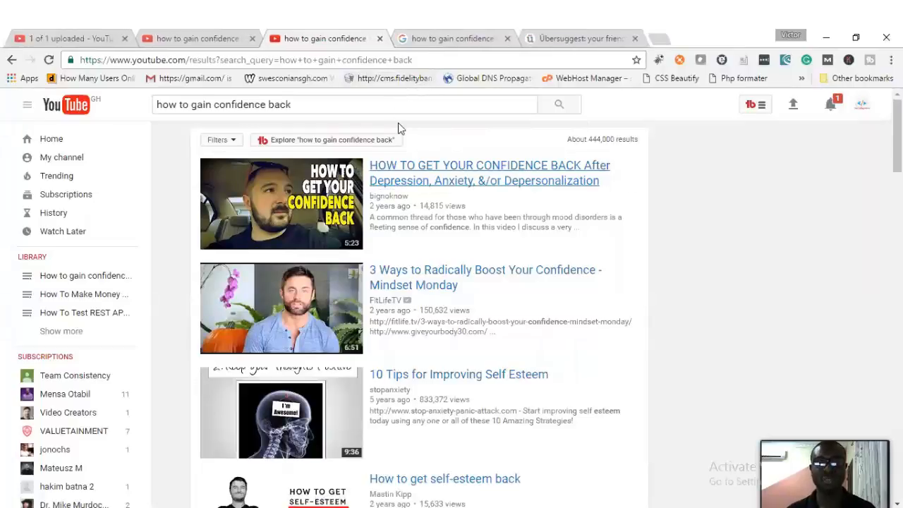
{"action": "middle_click", "coordinate": [407, 276]}
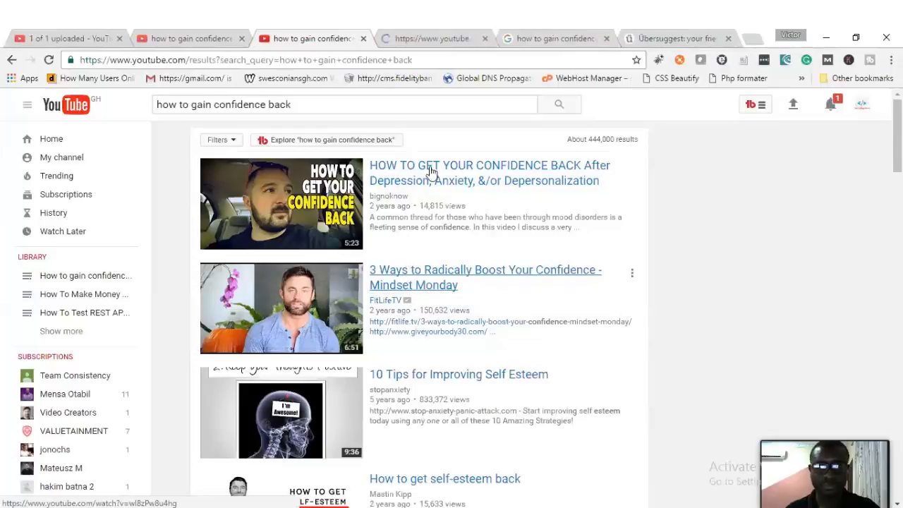
{"action": "left_click", "coordinate": [414, 41]}
- Pause the Mindset Monday video and add it to the playlist "How to gain confidence back"
{"action": "left_click", "coordinate": [45, 432]}
{"action": "scroll", "coordinate": [79, 432], "scroll_direction": "down", "scroll_amount": 2}
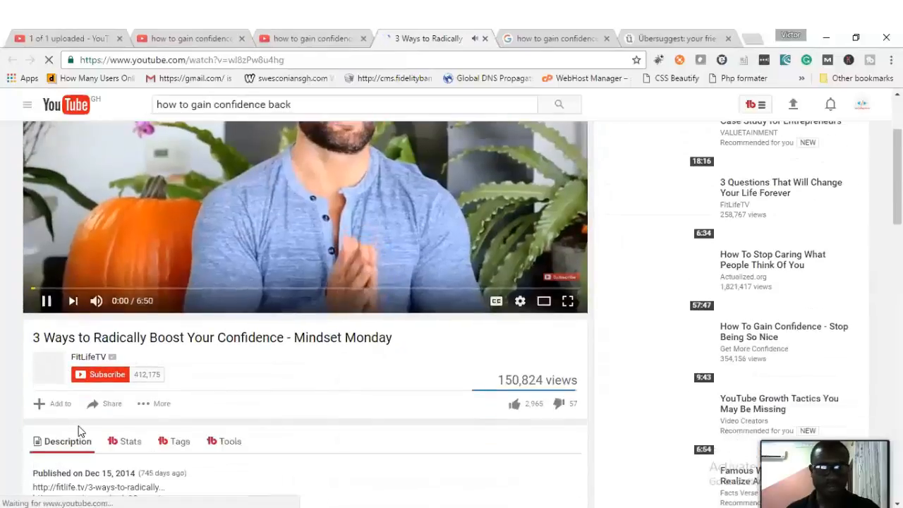
{"action": "scroll", "coordinate": [79, 432], "scroll_direction": "down", "scroll_amount": 1}
{"action": "left_click", "coordinate": [47, 236]}
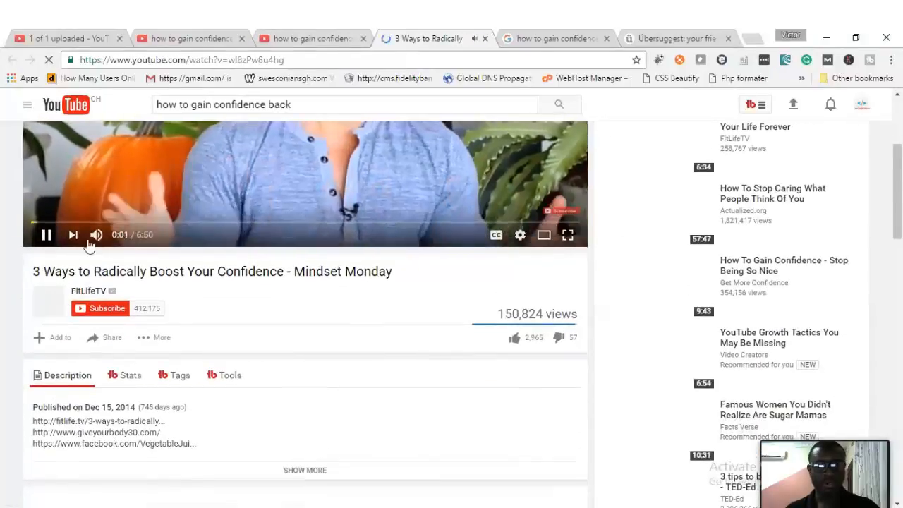
{"action": "left_click", "coordinate": [46, 236]}
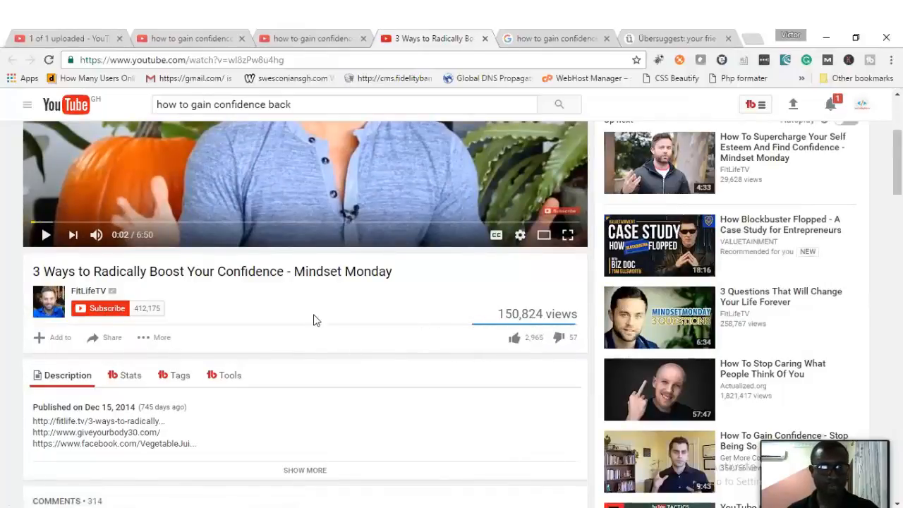
{"action": "left_click", "coordinate": [60, 339]}
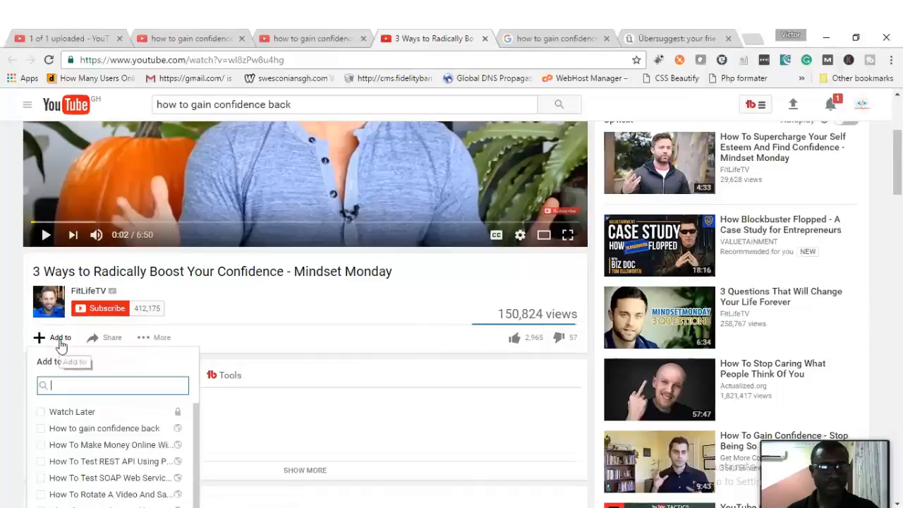
{"action": "left_click", "coordinate": [108, 428]}
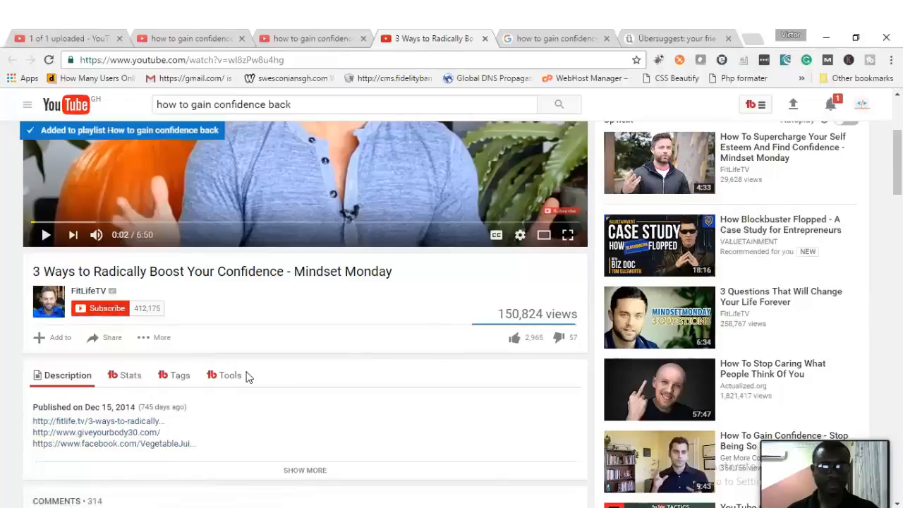
- Close the Mindset Monday video's browser tab and return to the uploaded video's settings
{"action": "scroll", "coordinate": [246, 374], "scroll_direction": "up", "scroll_amount": 3}
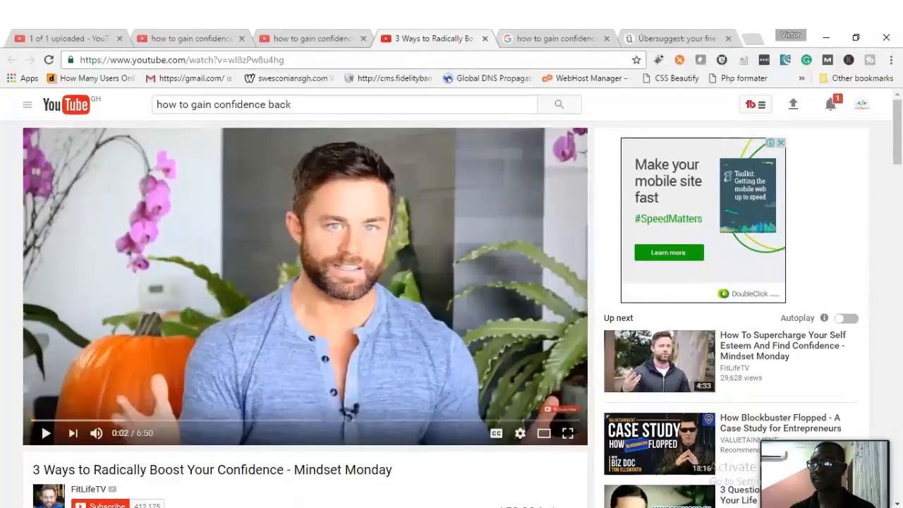
{"action": "key", "text": "ctrl+w"}
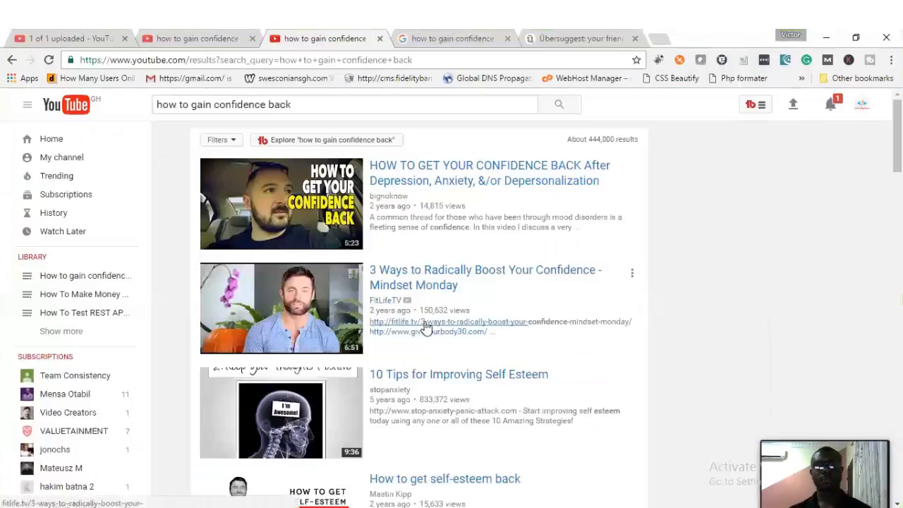
{"action": "left_click", "coordinate": [175, 42]}
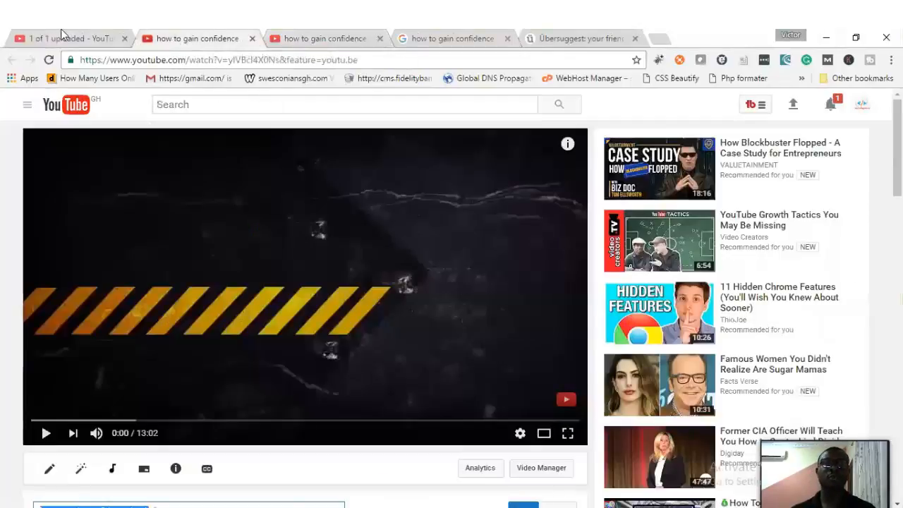
{"action": "left_click", "coordinate": [108, 40]}
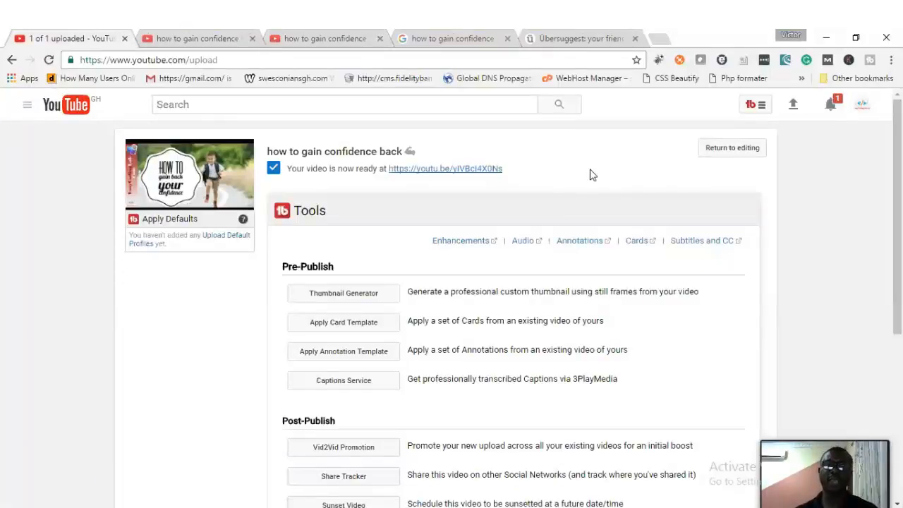
{"action": "left_click", "coordinate": [186, 32]}
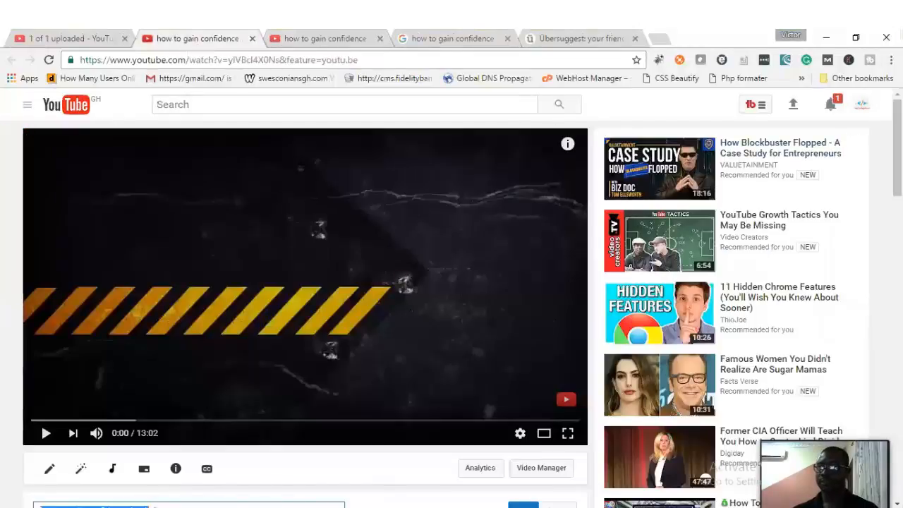
{"action": "key", "text": "ctrl+shift+Tab"}
- Publish the video "how to gain confidence back" with its privacy set to Public and sharing on Twitter enabled
{"action": "left_click", "coordinate": [525, 347]}
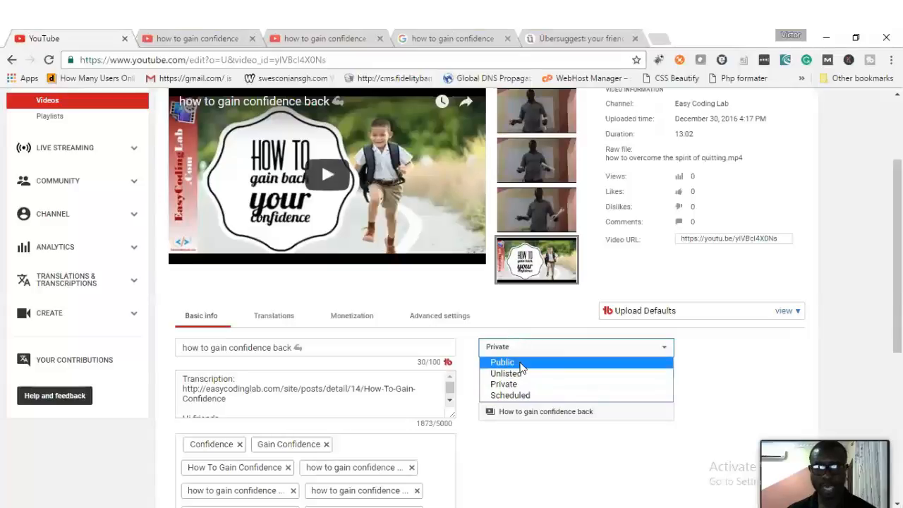
{"action": "left_click", "coordinate": [522, 365]}
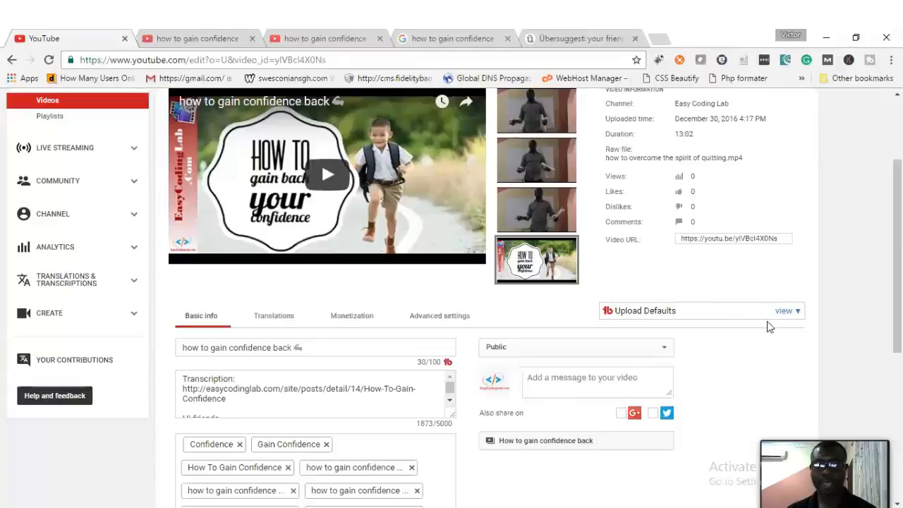
{"action": "scroll", "coordinate": [759, 343], "scroll_direction": "down", "scroll_amount": 1}
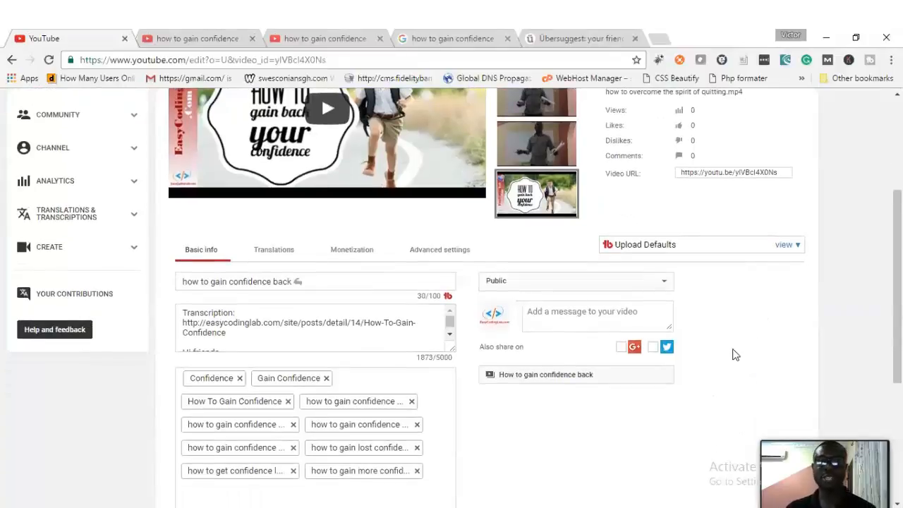
{"action": "left_click", "coordinate": [652, 348]}
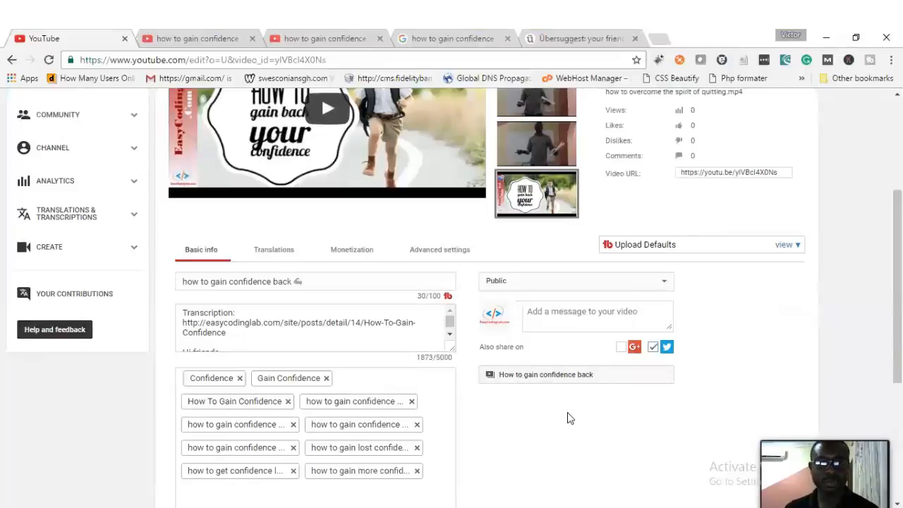
{"action": "scroll", "coordinate": [570, 423], "scroll_direction": "down", "scroll_amount": 3}
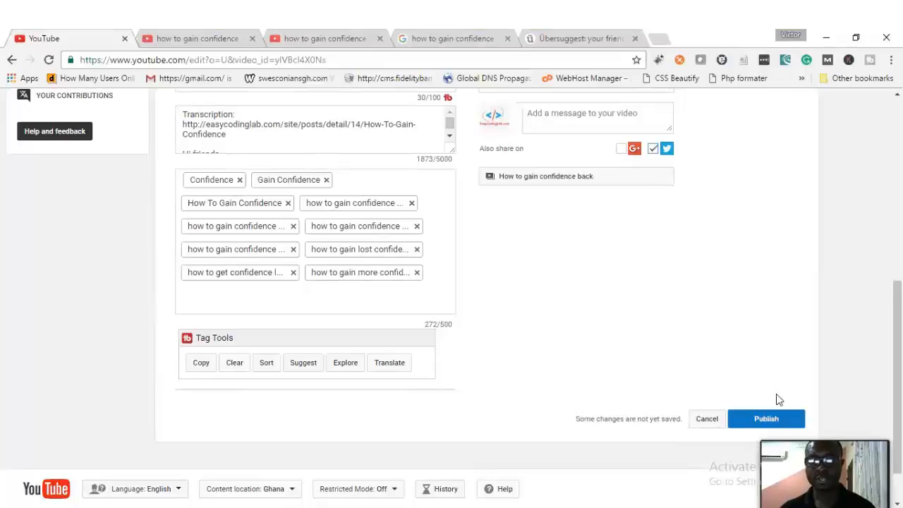
{"action": "left_click", "coordinate": [752, 421]}
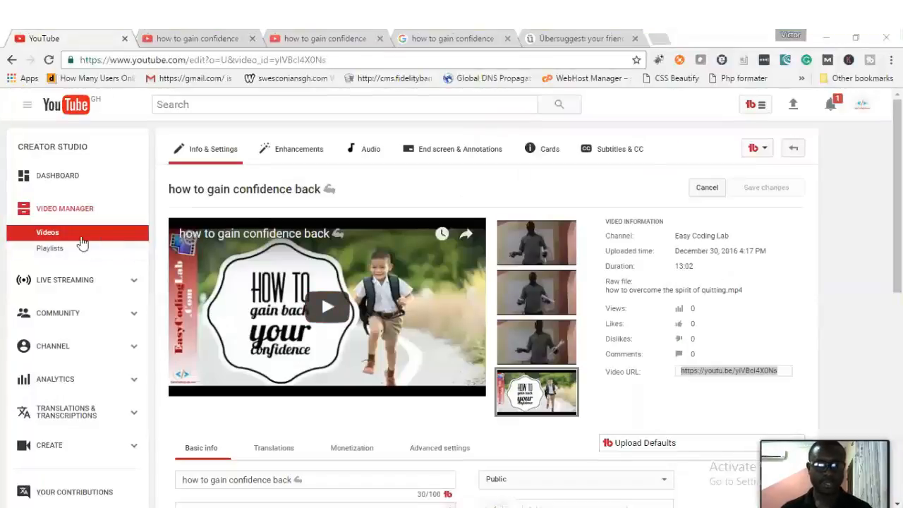
- Open the published video "how to gain confidence back" from the channel's video list and pause its playback
{"action": "left_click", "coordinate": [76, 235]}
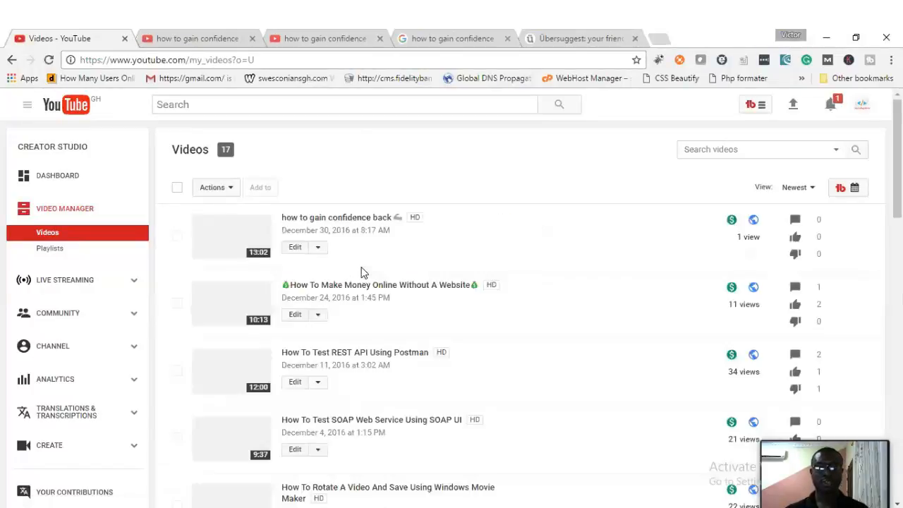
{"action": "left_click", "coordinate": [357, 220]}
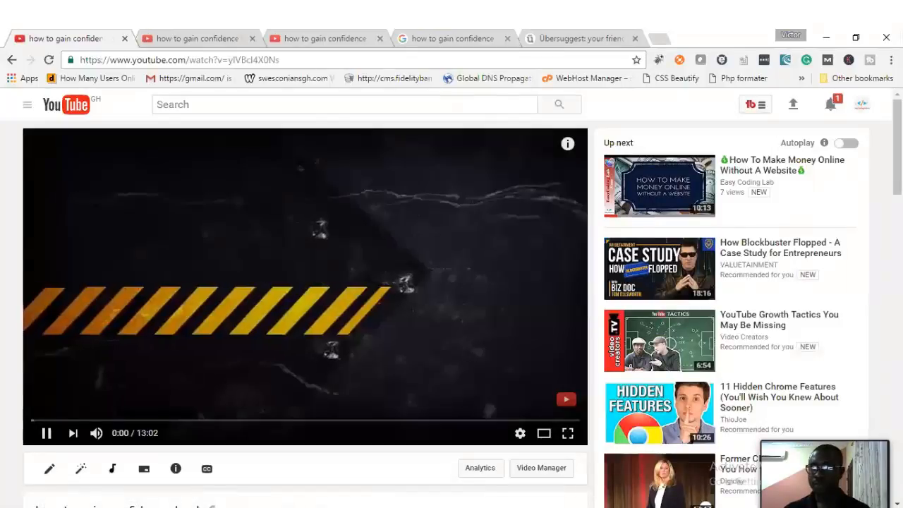
{"action": "left_click", "coordinate": [47, 433]}
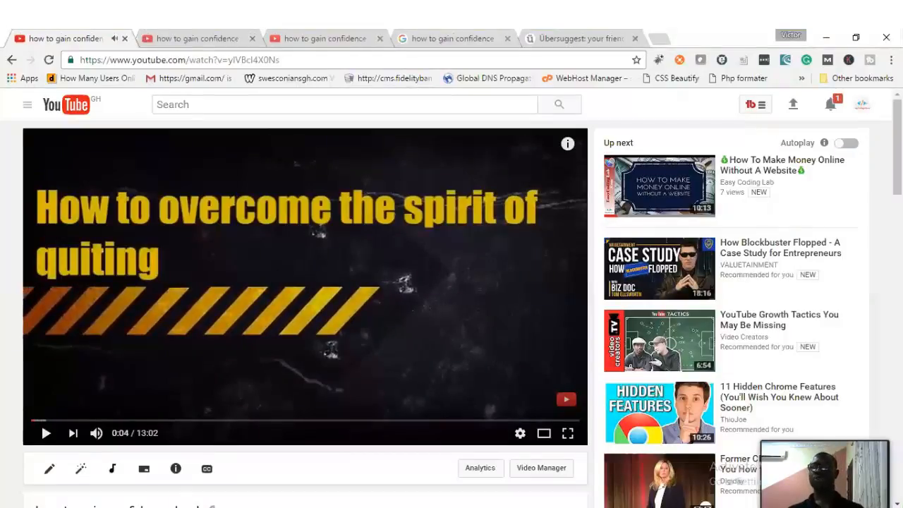